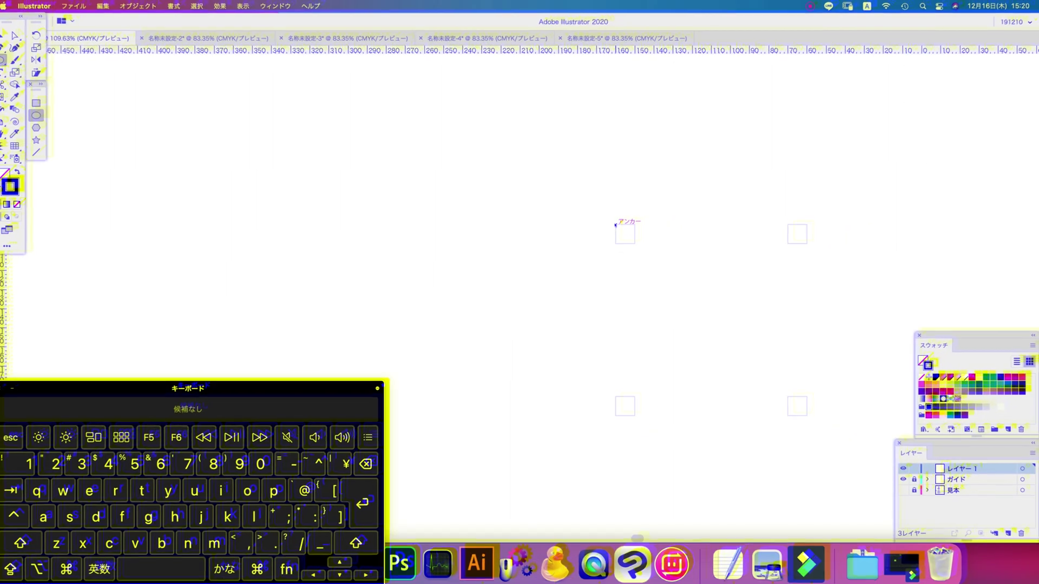
Draw a large, slightly wide ellipse from the upper-left guide corner and move it 20 mm down, centred horizontally between the guide squares.
left_click(620, 222)
key("Return")
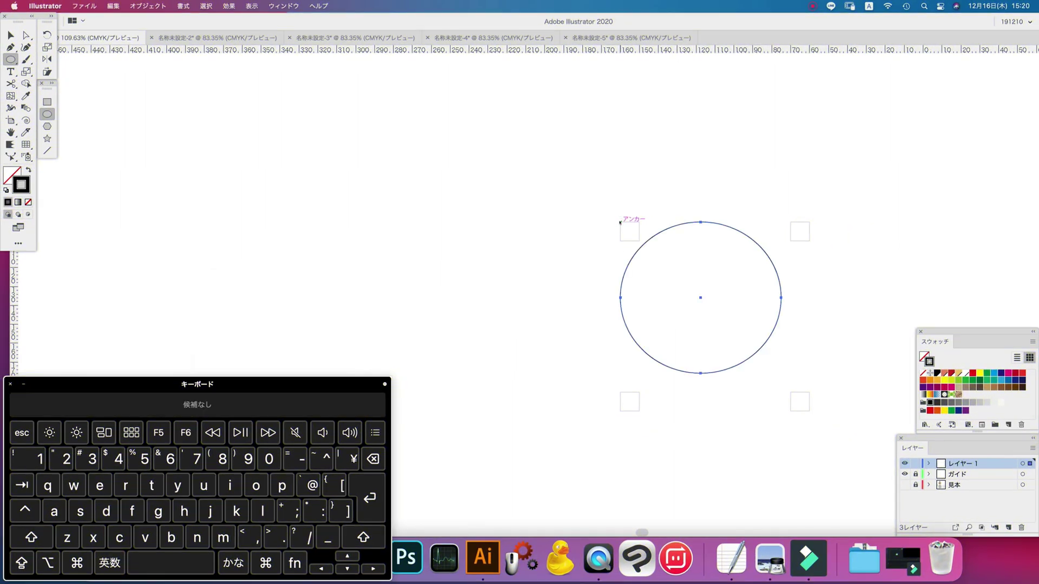
key("v")
key("Return")
key("Return")
Draw an ellipse 20 mm wide and 30 mm high from the upper-left guide corner.
key("l")
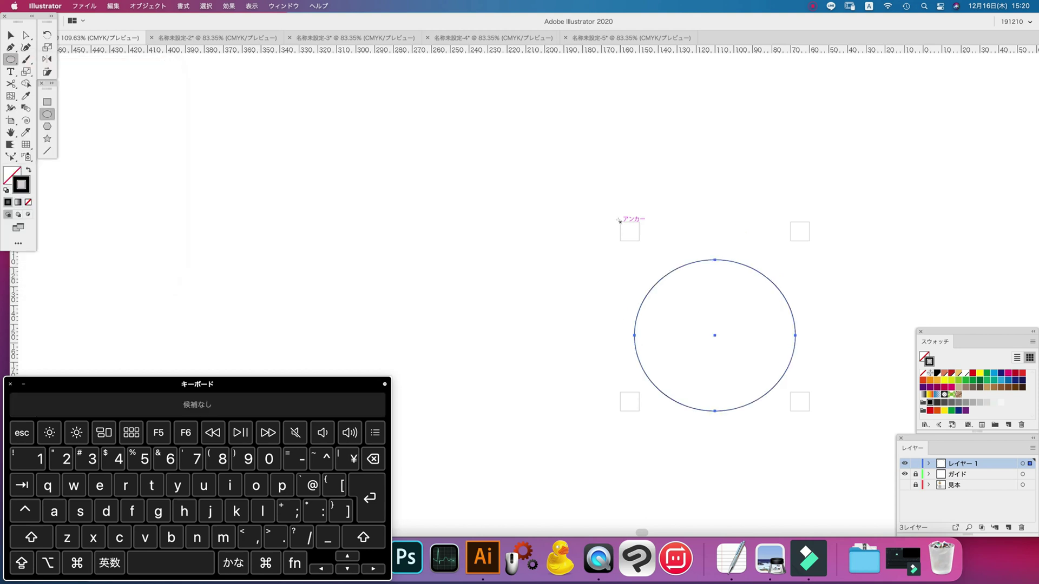
left_click(619, 221)
type("20")
key("Tab")
type("30")
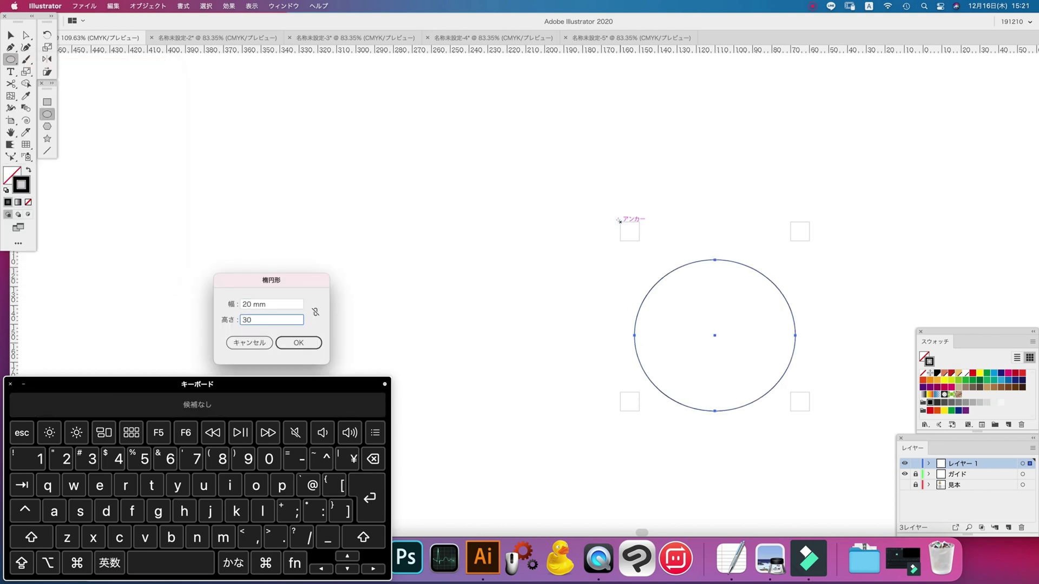
key("Return")
Move the small ellipse 50 mm right and 25 mm down to form the right eye.
key("v")
key("Return")
type("50")
key("Tab")
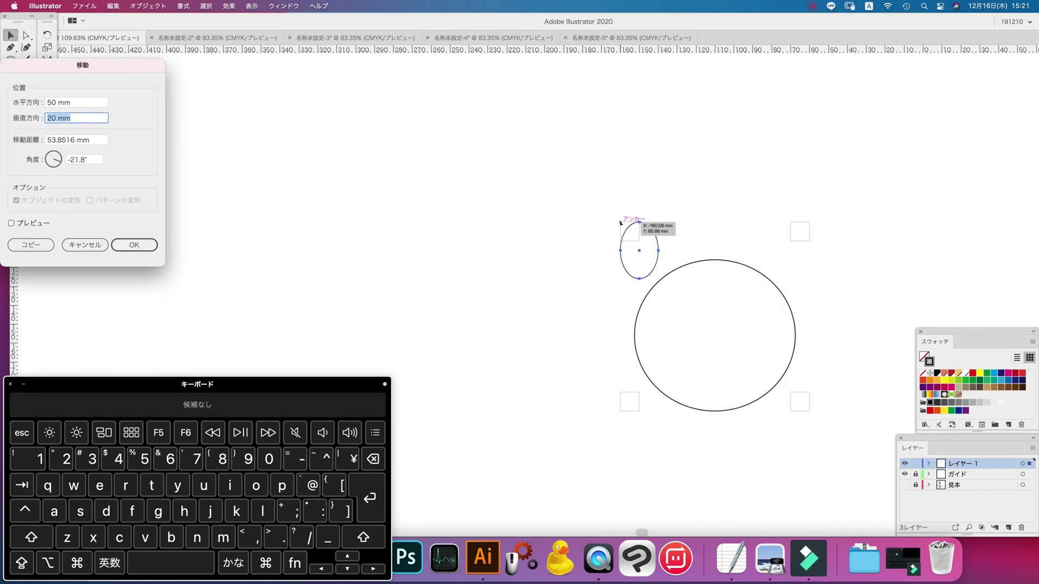
type("25")
key("Return")
Draw a second 20 × 30 mm ellipse from the guide corner and move it 25 mm down and right, touching the first eye's left edge.
key("l")
left_click(620, 222)
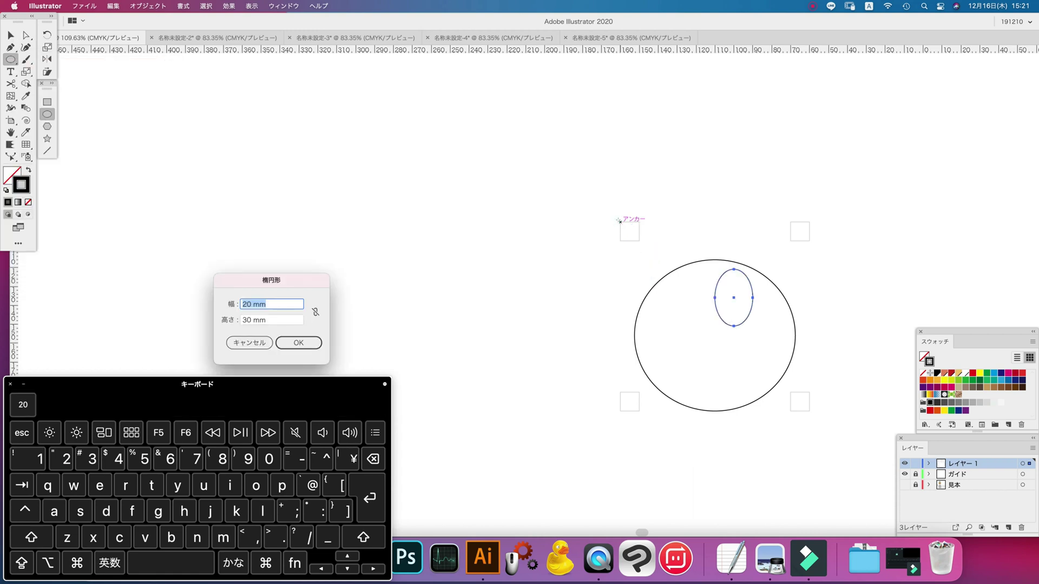
key("Return")
key("v")
key("Return")
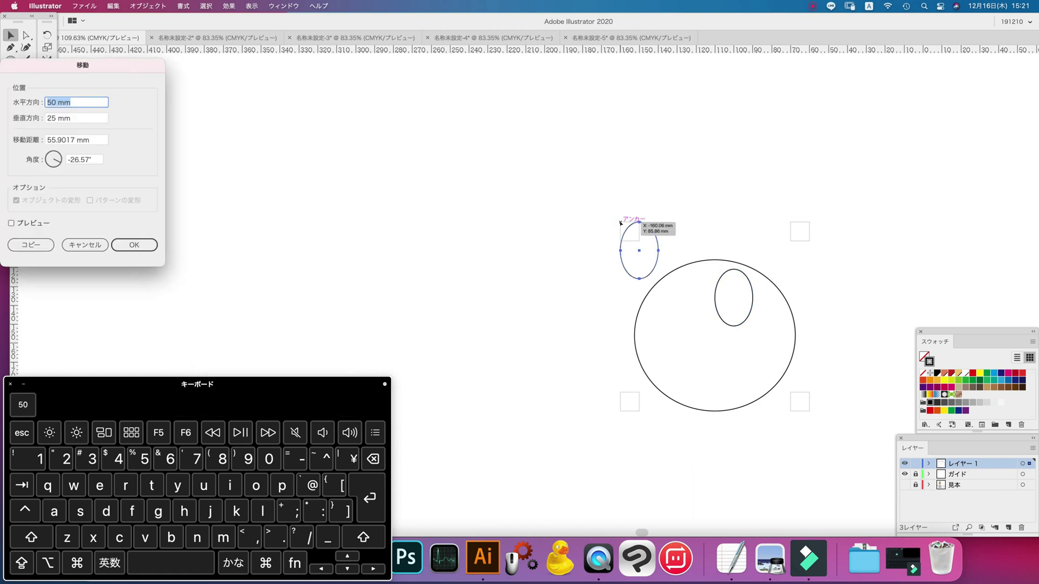
key("Return")
Draw a 10 mm circle from the upper-left guide corner.
key("l")
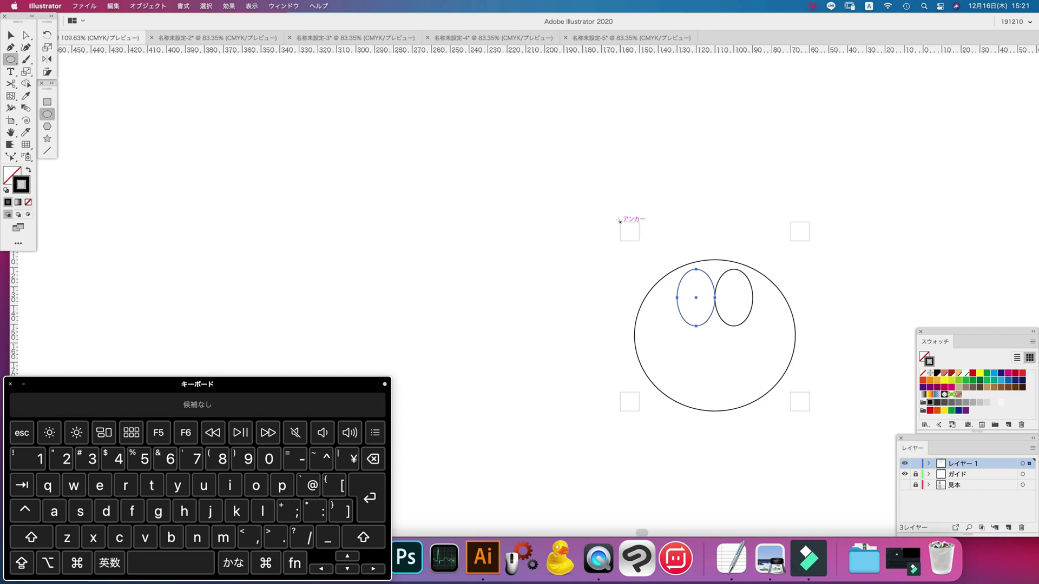
left_click(620, 221)
type("10")
key("Tab")
type("10")
key("Return")
Move the 10 mm circle 45 mm right and 50 mm down as the nose between the eyes.
key("v")
key("Return")
type("45")
key("Tab")
type("50")
key("Return")
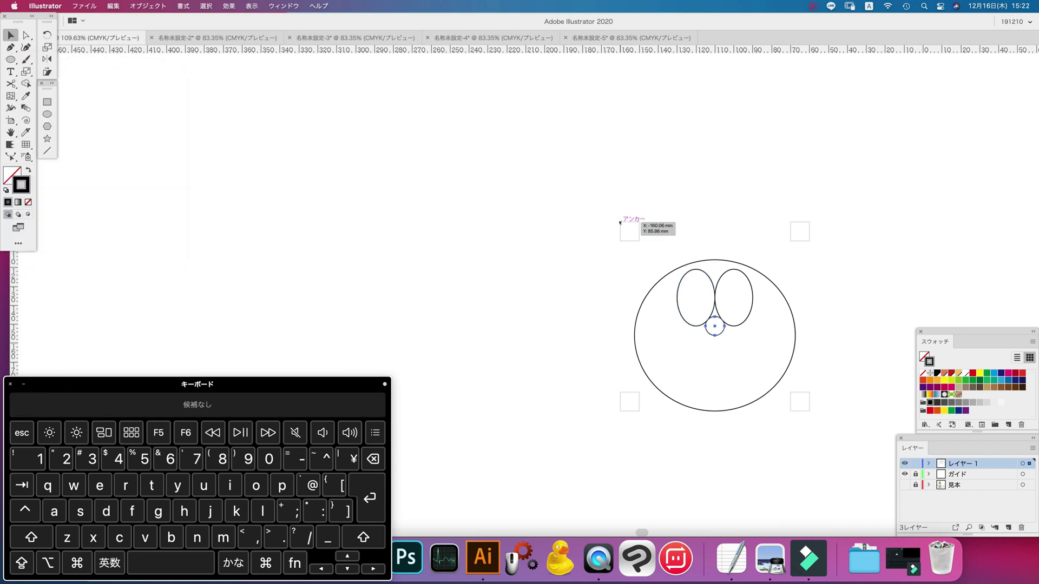
Draw a 5 mm circle from the upper-left guide corner.
key("l")
left_click(620, 222)
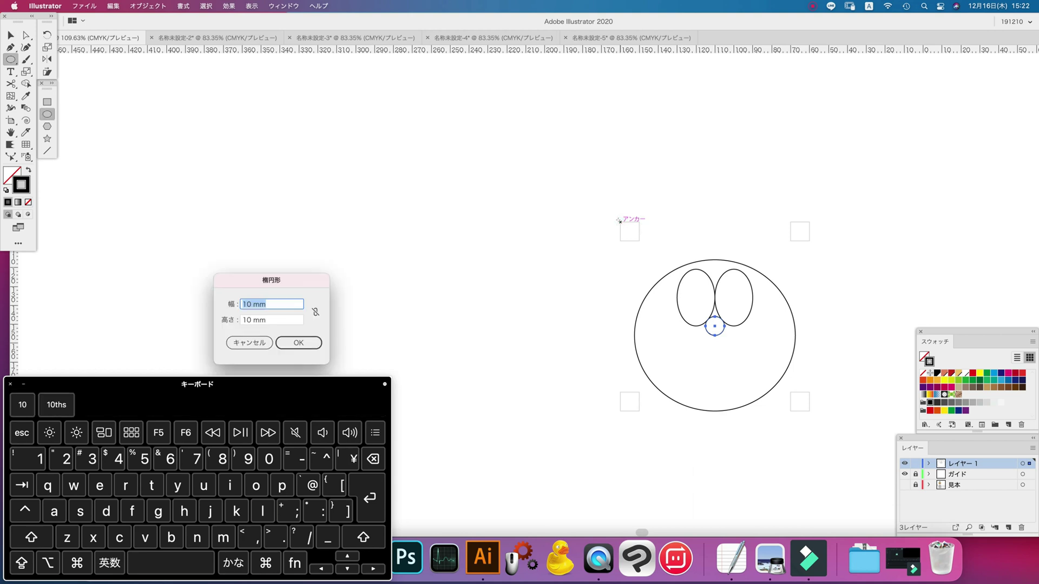
type("5")
key("Tab")
type("5")
key("Return")
Move the 5 mm circle 45 mm right and 52 mm down, inside the nose circle.
key("v")
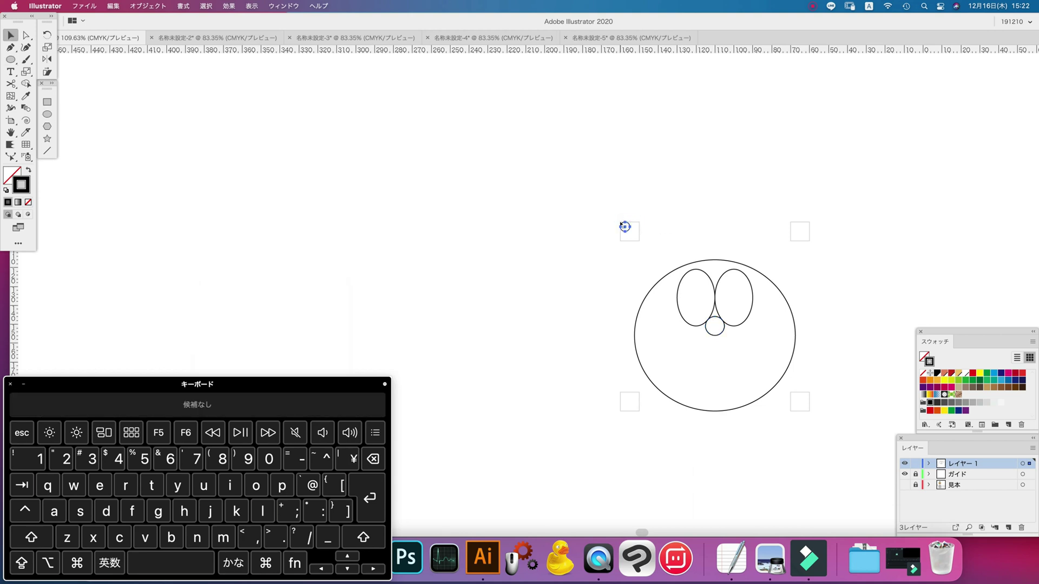
key("Return")
key("Tab")
type("52")
key("Return")
Draw a 10 × 10 mm square from the upper-left guide corner.
key("m")
left_click(619, 222)
type("10")
key("Tab")
type("10")
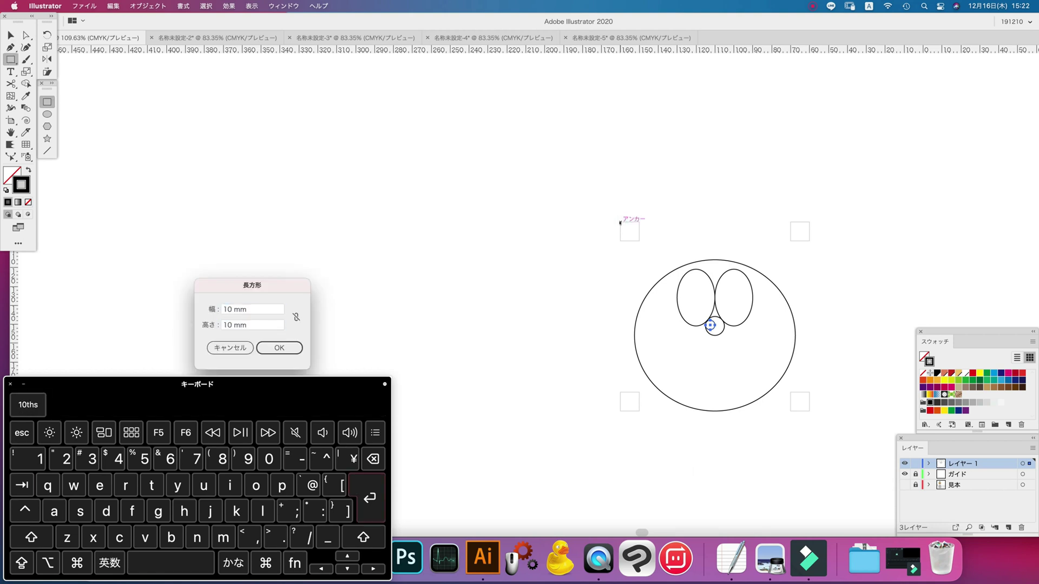
key("Return")
Move the square 45 mm right and down so it sits on top of the large ellipse.
key("v")
key("Return")
type("45")
key("Tab")
key("Return")
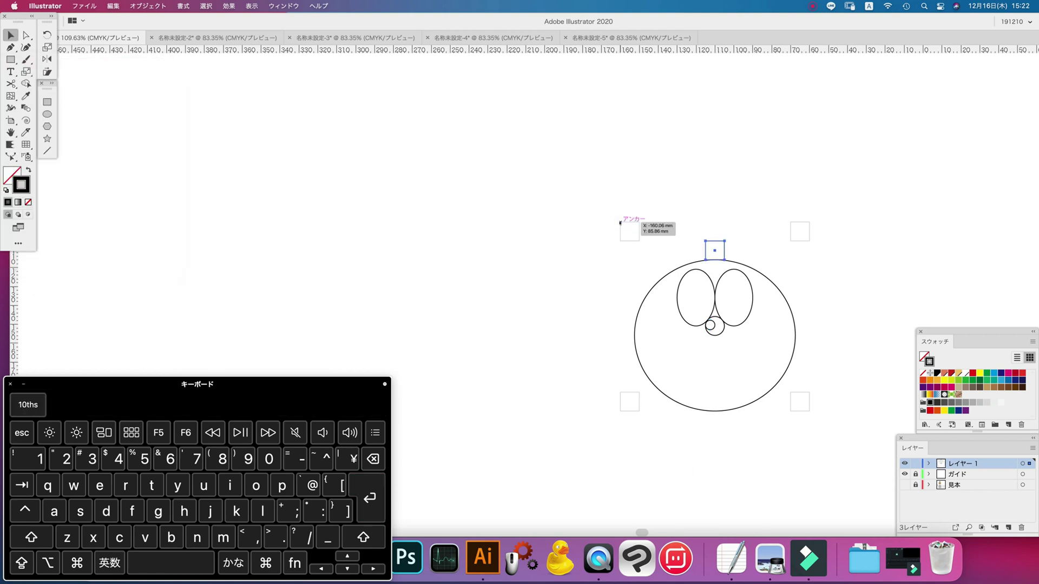
Draw a thin rectangle 10 mm wide and 2.6 mm high from the upper-left guide corner.
key("m")
left_click(620, 222)
key("Tab")
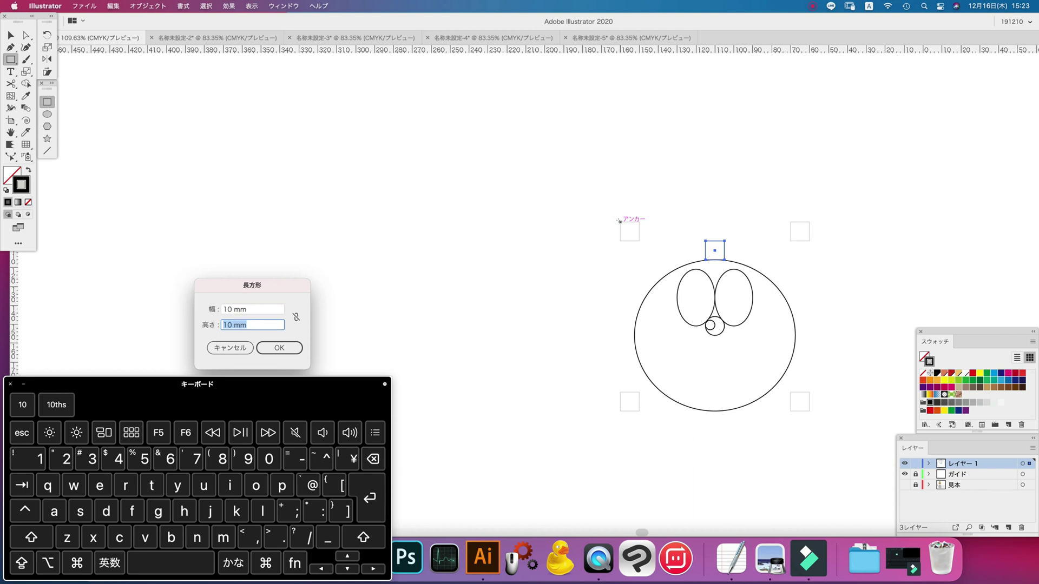
type("10")
key("Return")
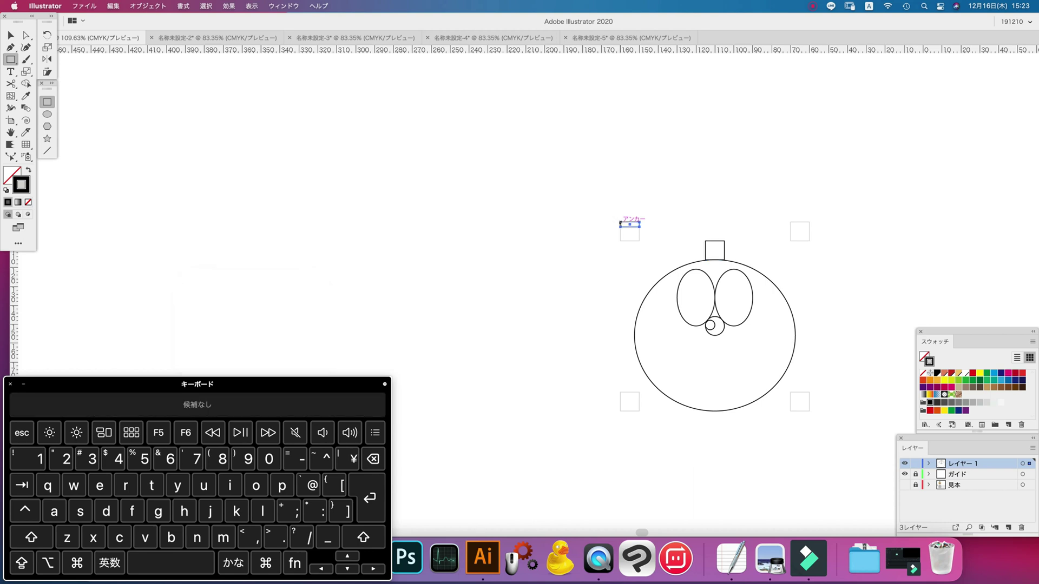
Move the thin rectangle 45 mm right and 13.5 mm down, across the middle of the square.
key("v")
key("Return")
type("45")
key("Tab")
type("13.5")
key("Return")
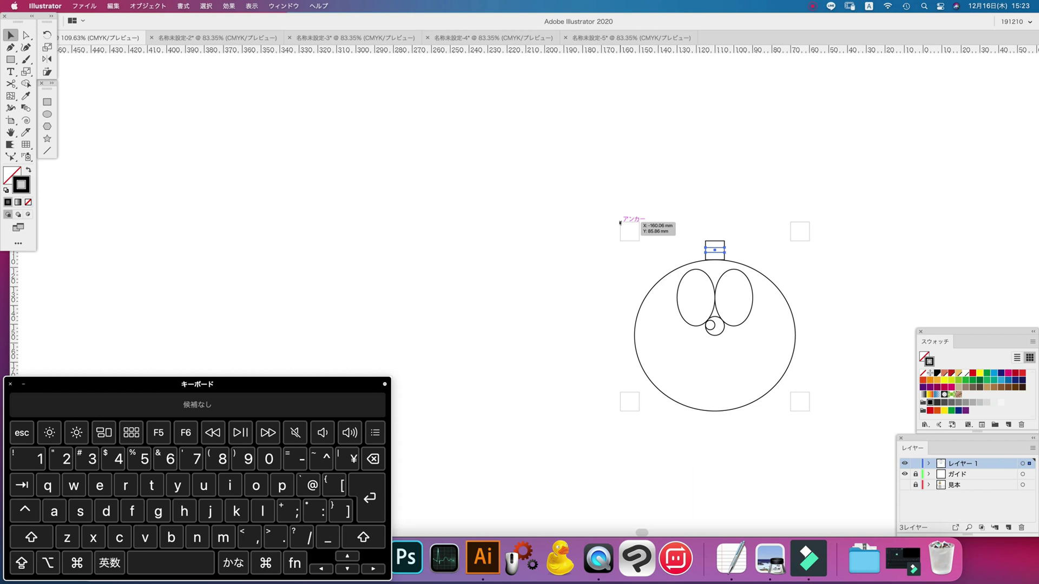
Lock all the existing shapes and draw a 60 × 100 mm ellipse from the upper-left guide corner.
key("super+a")
key("super+2")
key("l")
left_click(619, 221)
type("60")
key("Tab")
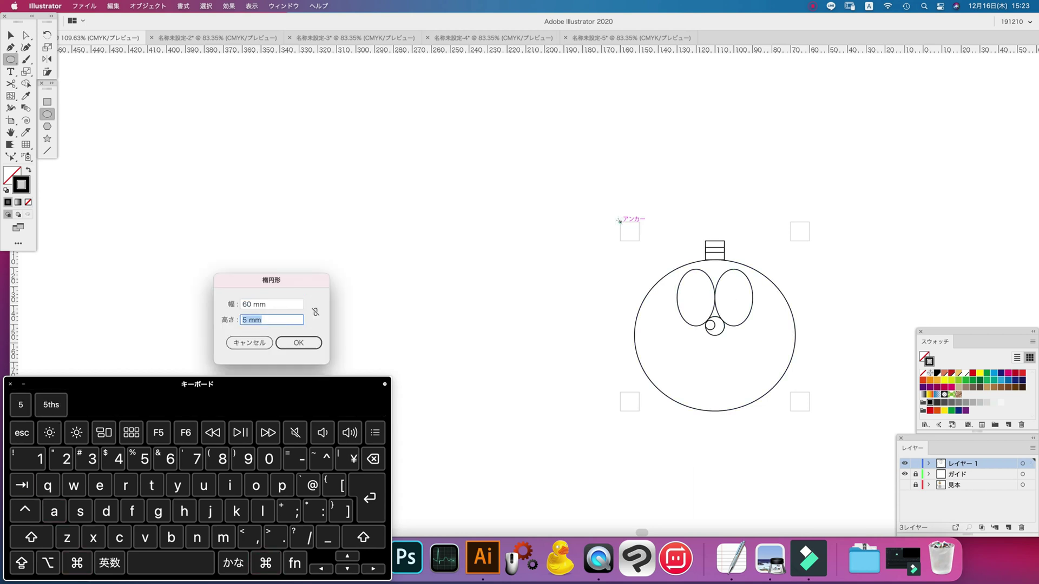
type("100")
key("Return")
Move the tall ellipse 20 mm horizontally and -10 mm vertically.
key("v")
key("Return")
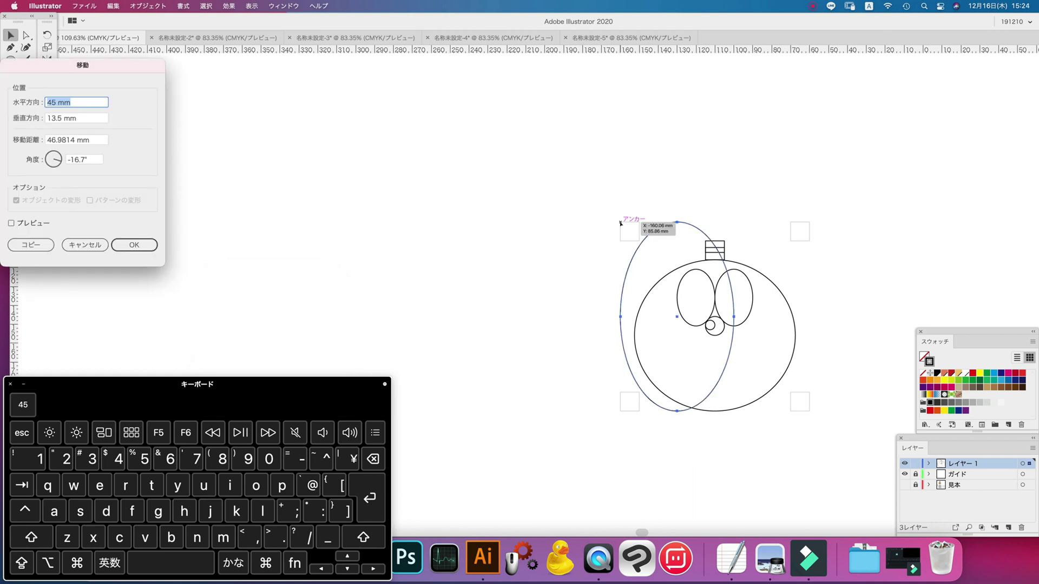
type("20")
key("Tab")
type("-10")
key("Return")
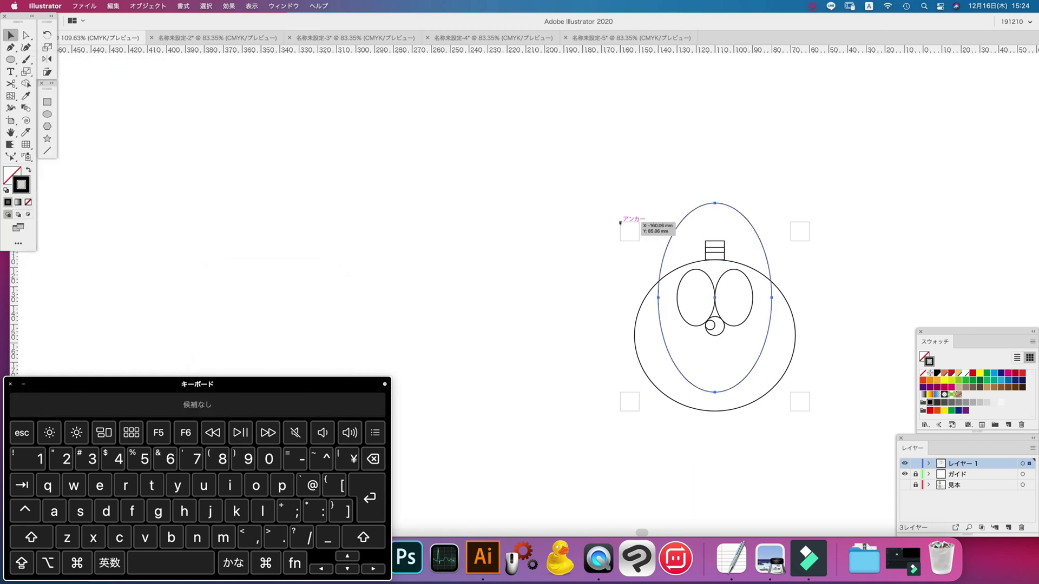
Draw a rectangle 65 mm wide and 30 mm high from the upper-left guide corner.
key("m")
left_click(620, 221)
type("65")
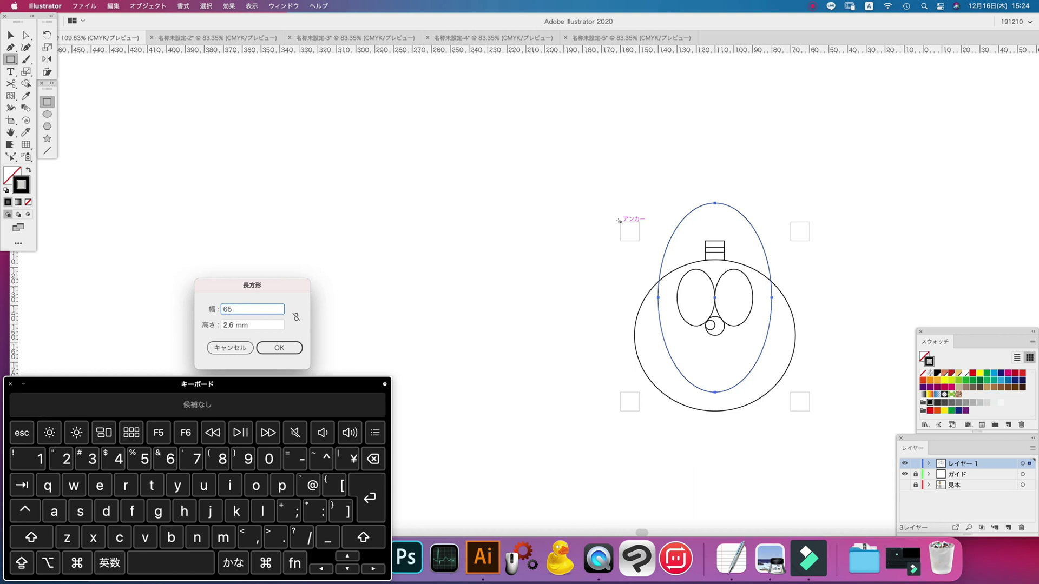
key("Tab")
type("30")
key("Return")
Move the 65 × 30 mm rectangle 18 mm right and 33.5 mm down, over the tall ellipse.
key("v")
key("Return")
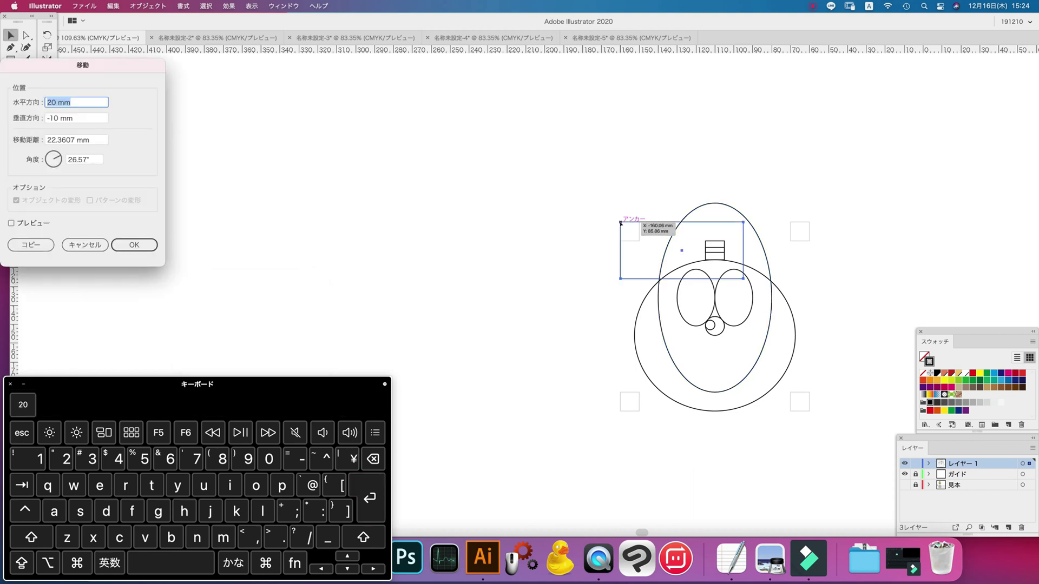
type("18")
key("Tab")
type("33.5")
key("Return")
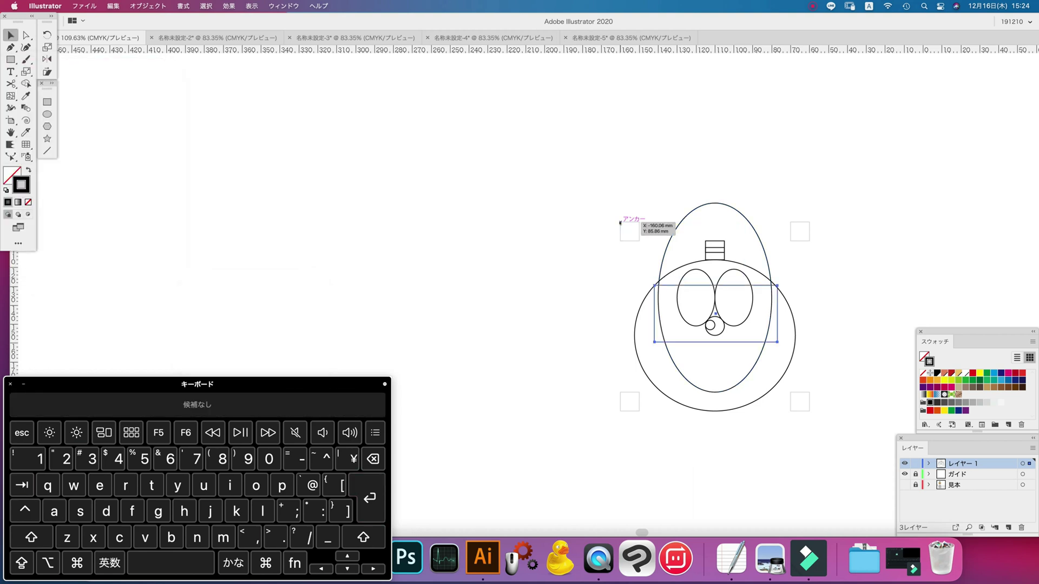
Draw another 60 × 100 mm ellipse from the guide corner and move it 20 mm right and 70 mm down.
key("l")
left_click(619, 222)
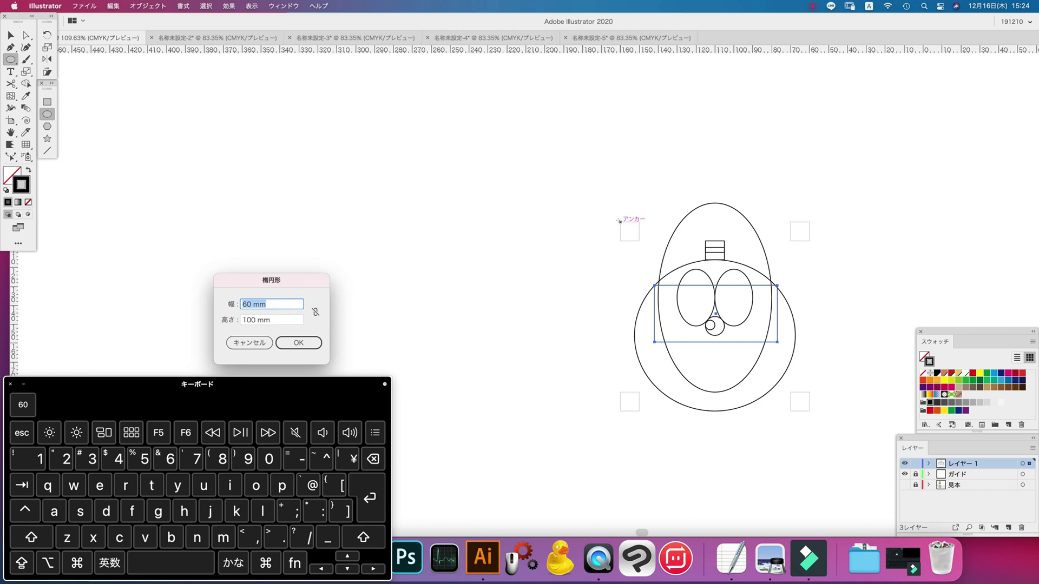
key("Return")
key("v")
key("Return")
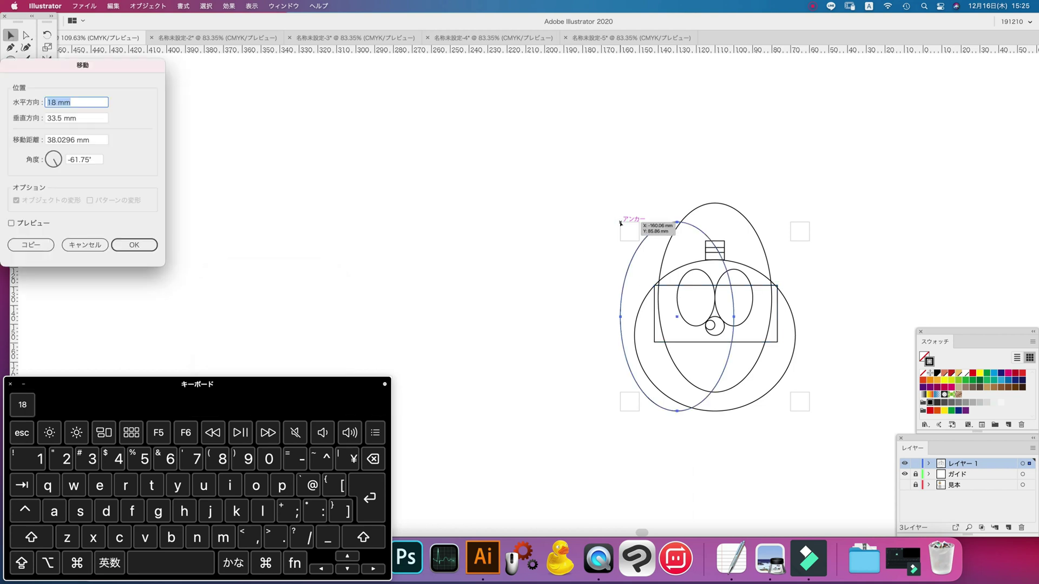
type("20")
key("Tab")
type("70")
key("Return")
Move both tall ellipses and the rectangle together -50 mm horizontally, keeping their height.
key("super+a")
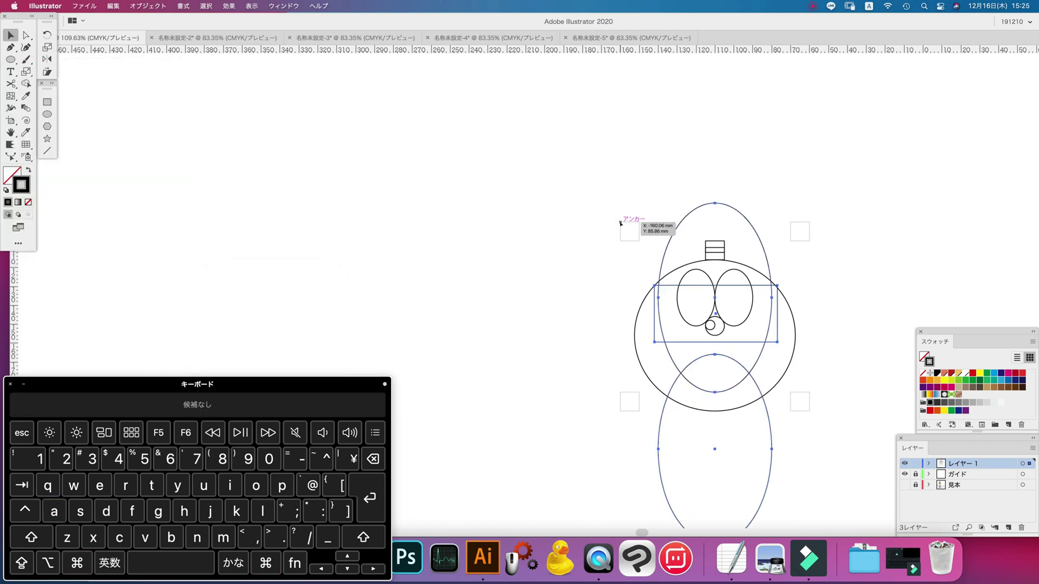
key("Return")
type("-50")
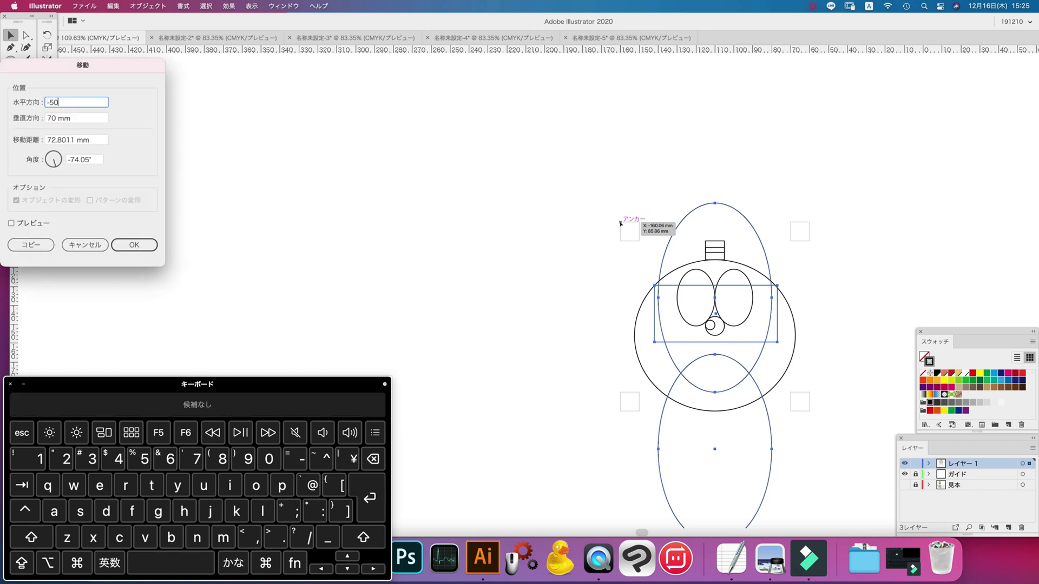
key("Tab")
key("Return")
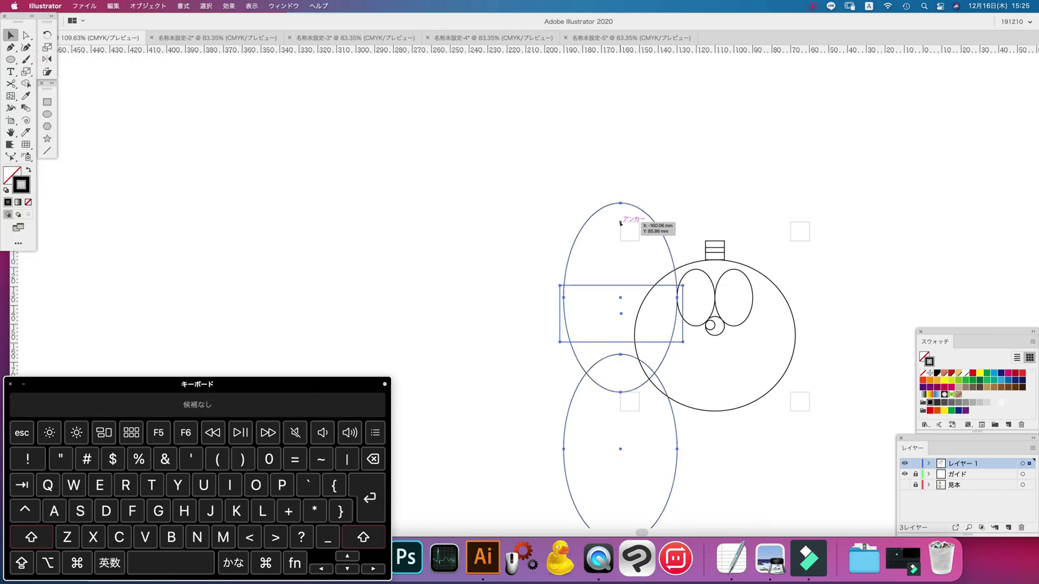
Separate the upper ellipse's part above the rectangle with Shape Builder and move all unlocked shapes 10 mm down, 0 mm horizontally.
key("shift+m")
left_click(620, 223)
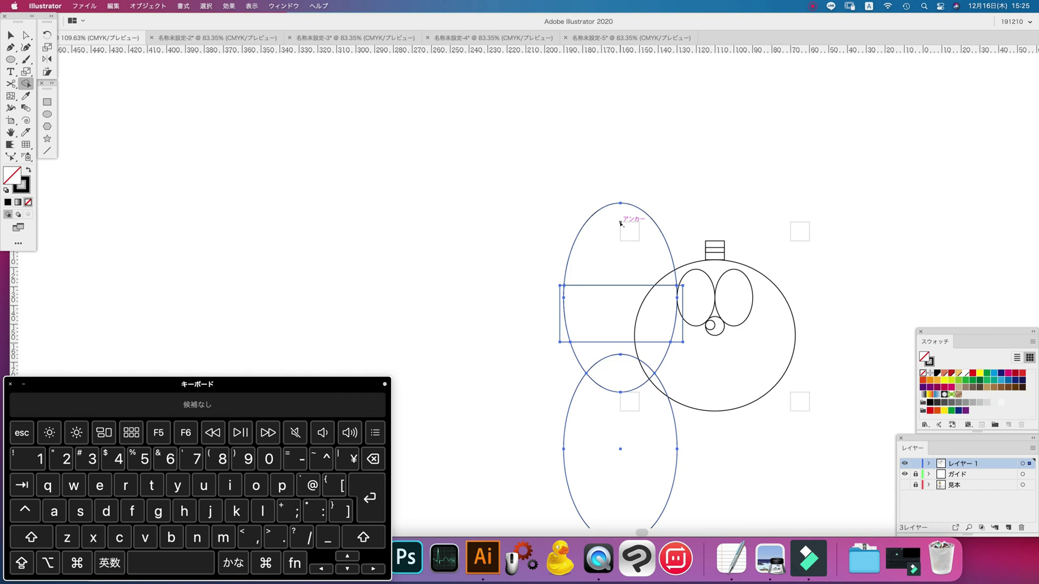
key("v")
key("Return")
type("0")
key("Tab")
type("10")
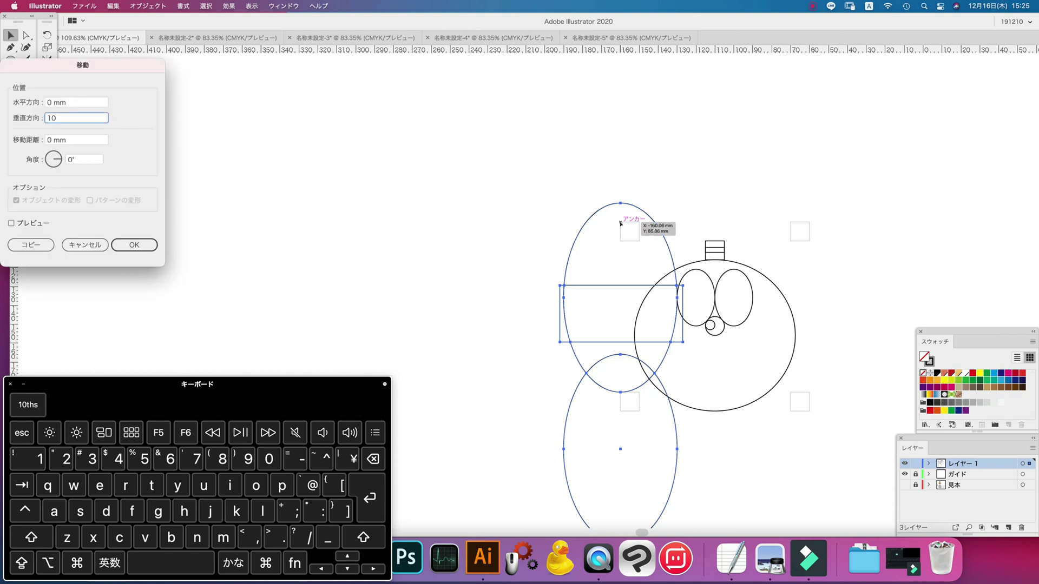
key("Return")
Delete the separated ellipse piece above the rectangle.
key("super+shift+a")
key("a")
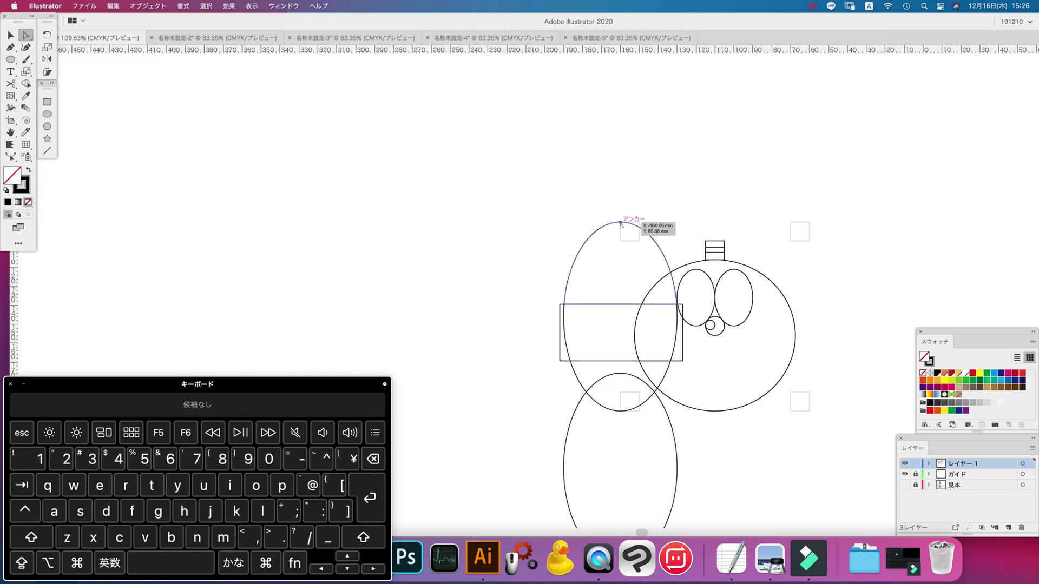
left_click(621, 223)
key("BackSpace")
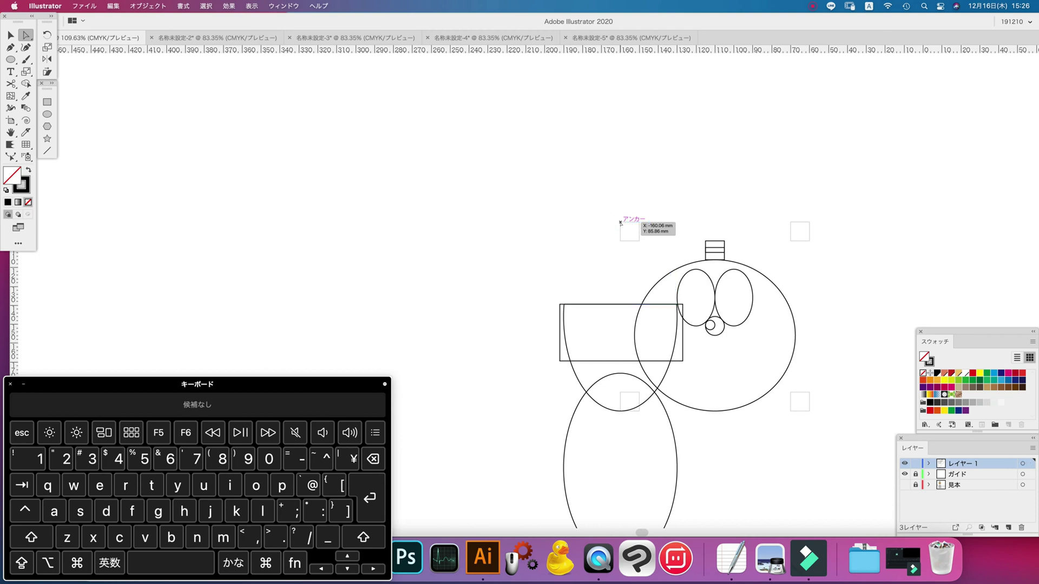
Move all the remaining unlocked shapes 0 mm horizontally and -50 mm vertically.
key("super+a")
key("v")
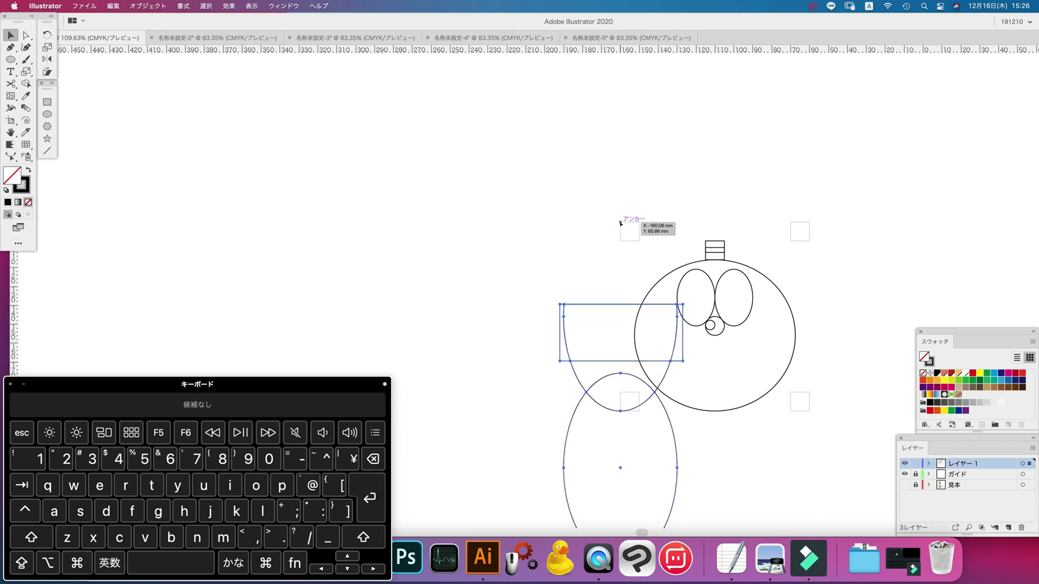
key("Return")
type("0")
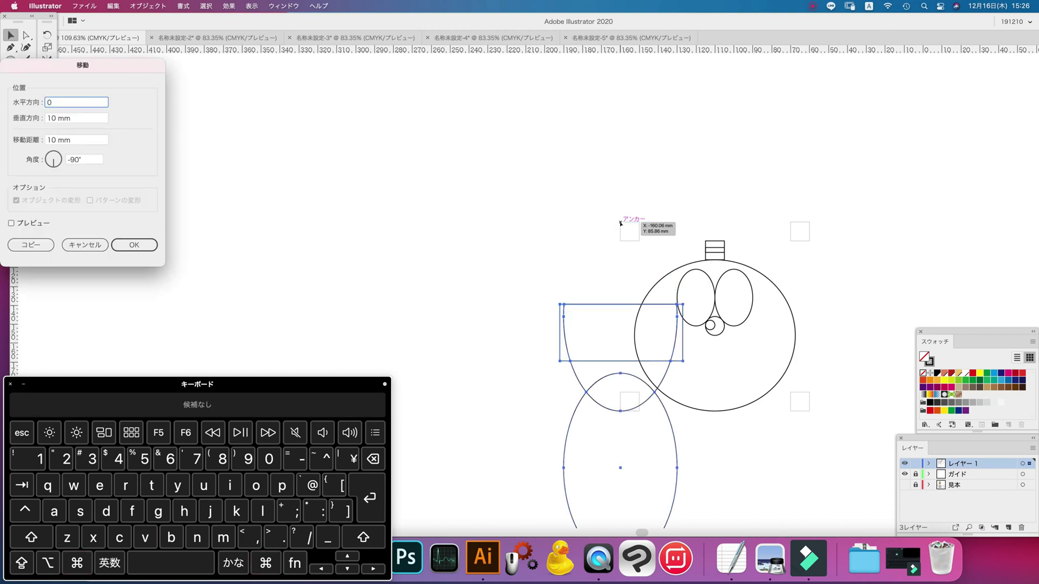
key("Tab")
type("-50")
key("Return")
Separate the ellipse area inside the rectangle with Shape Builder and move all unlocked shapes down until the rectangle's top meets the guide corner.
key("shift+m")
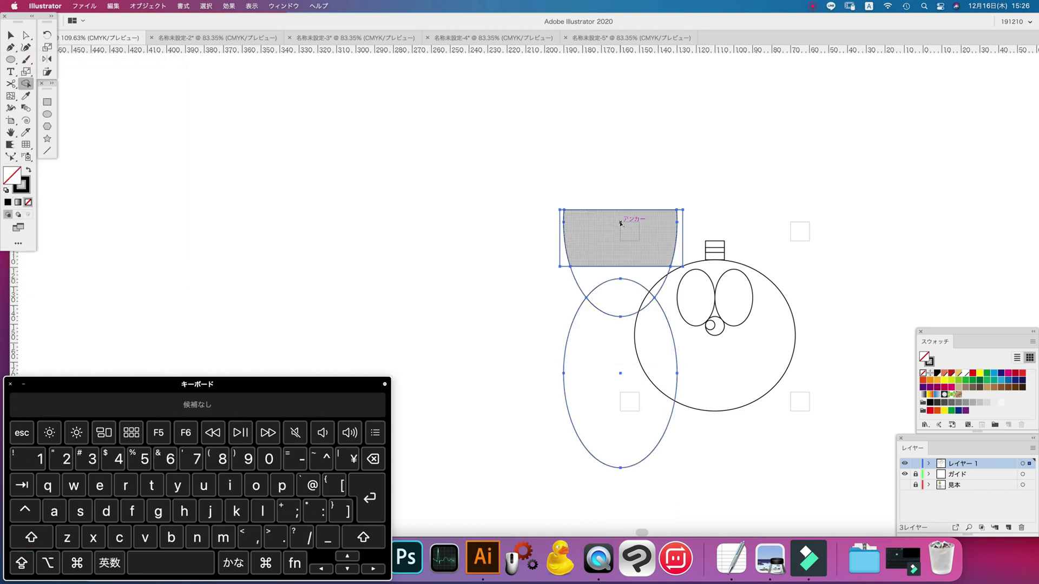
left_click(621, 223)
key("v")
key("Return")
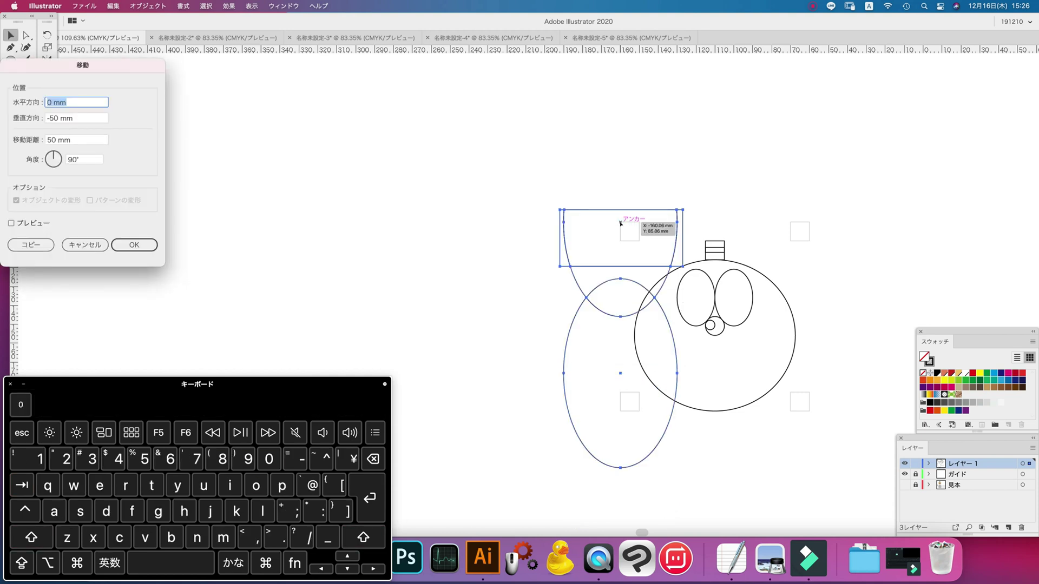
key("Tab")
type("6")
key("Return")
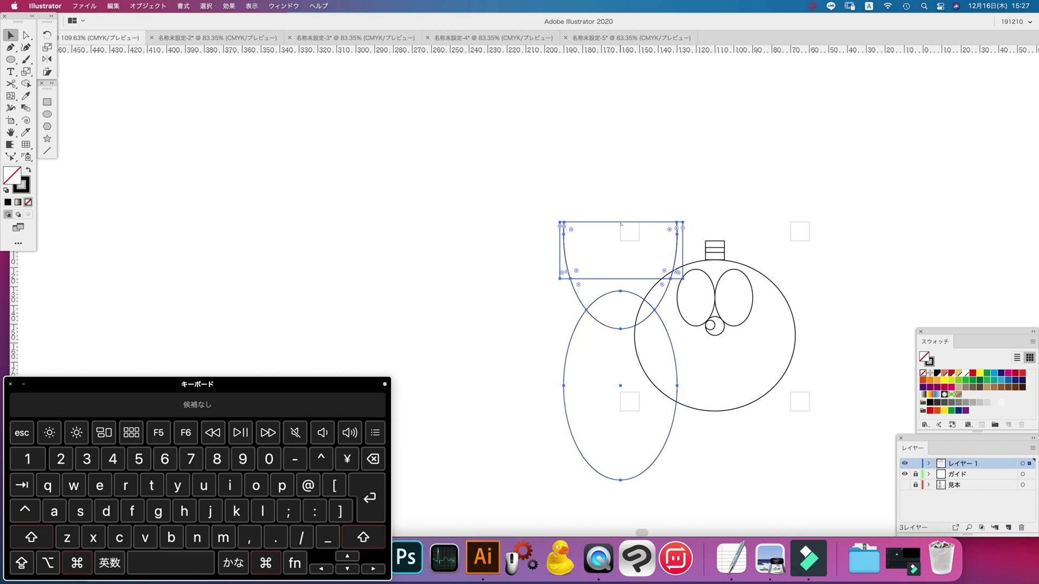
Delete the separated ellipse piece inside the rectangle.
key("super+shift+a")
key("a")
key("BackSpace")
key("BackSpace")
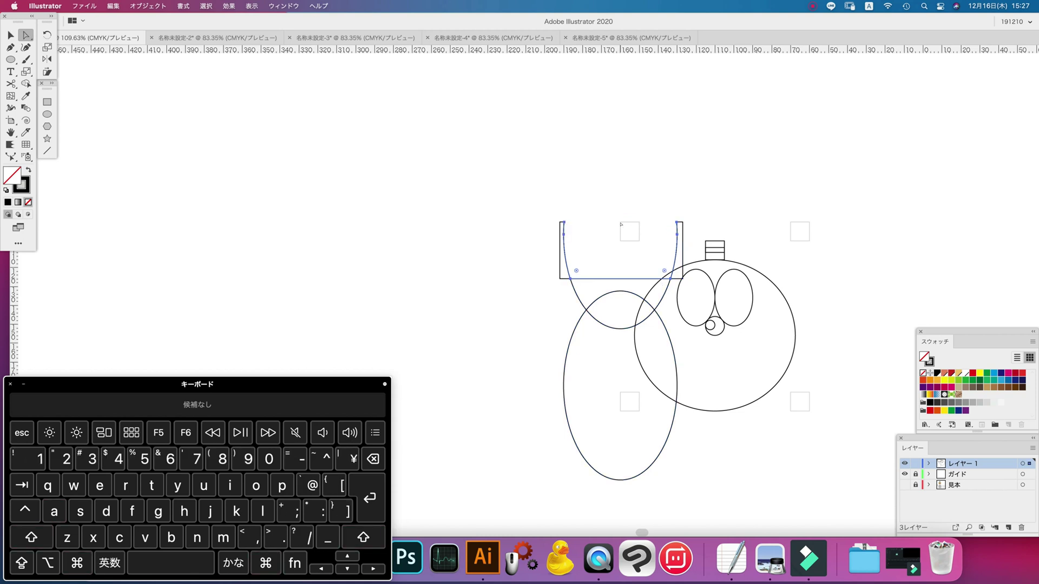
Move all unlocked shapes -31 mm horizontally and -5 mm vertically.
key("super+a")
key("v")
key("Return")
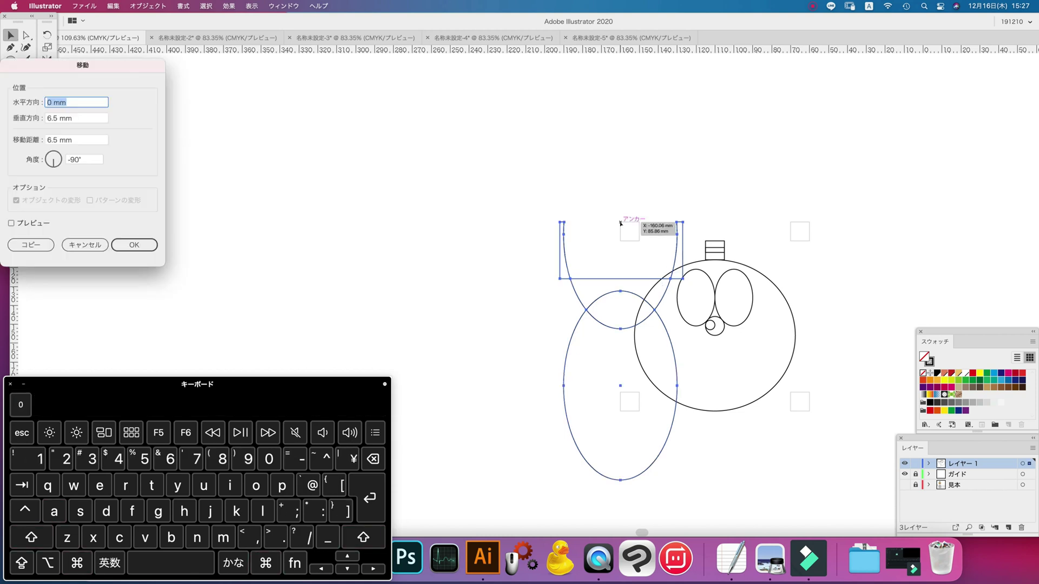
type("-31")
key("Tab")
type("-5")
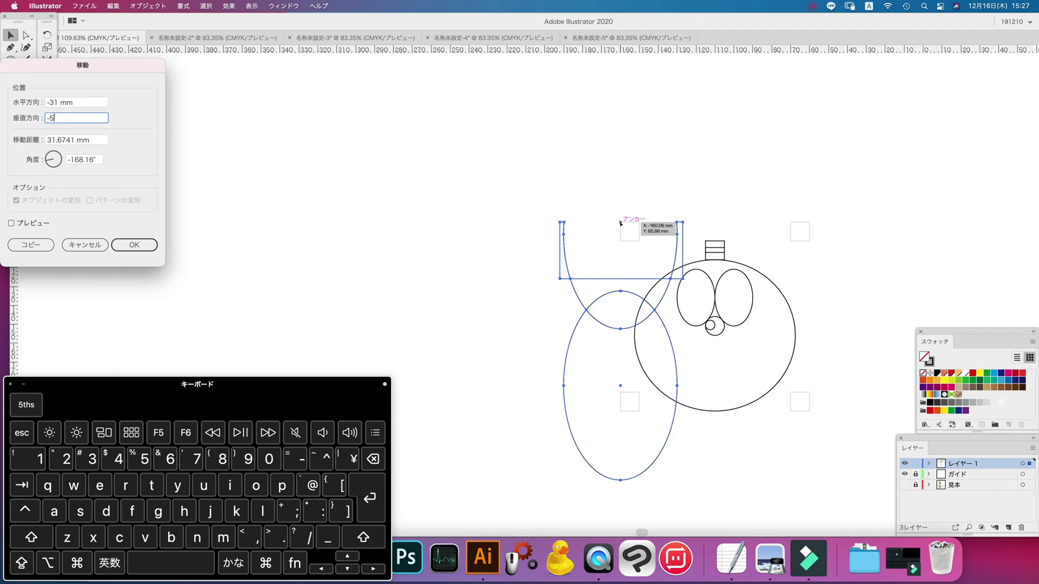
key("Return")
Separate the rectangle's right sliver with Shape Builder and move all unlocked shapes 0 mm horizontally and 5 mm vertically.
key("shift+m")
key("v")
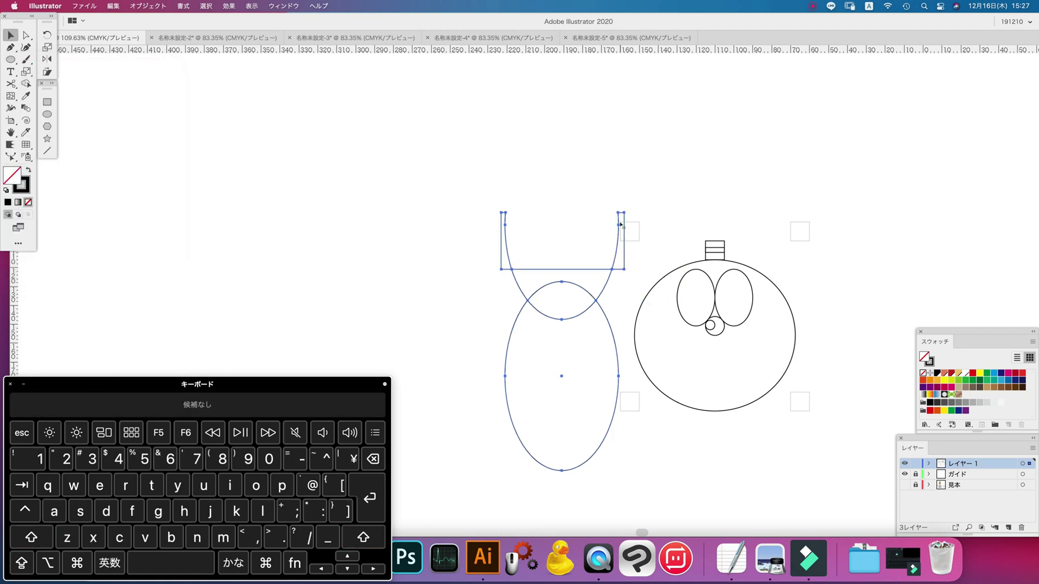
key("Return")
type("0")
key("Tab")
type("5")
key("Return")
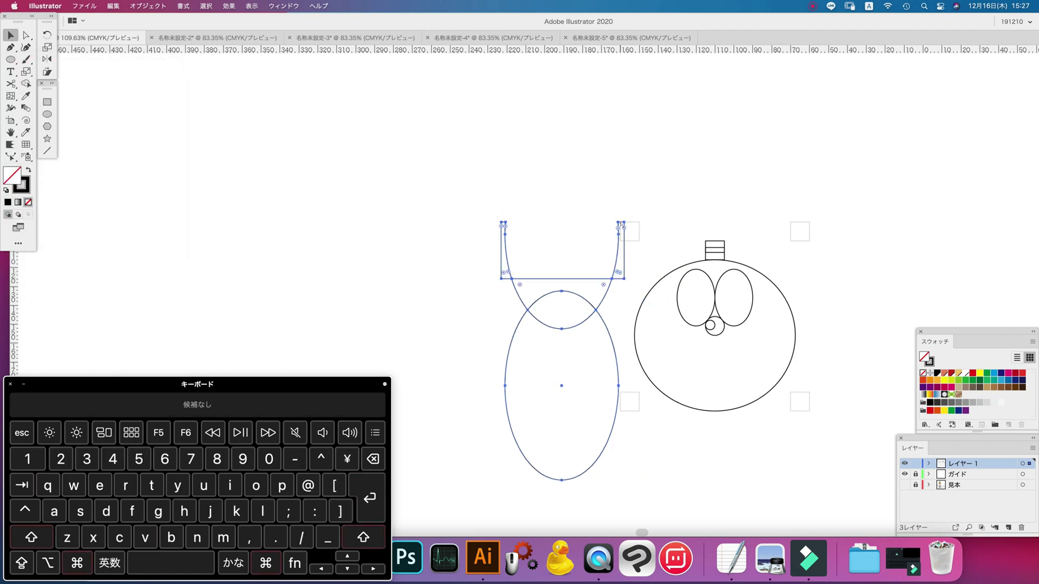
Delete the separated sliver on the right side of the rectangle.
left_click(620, 224, "shift")
key("a")
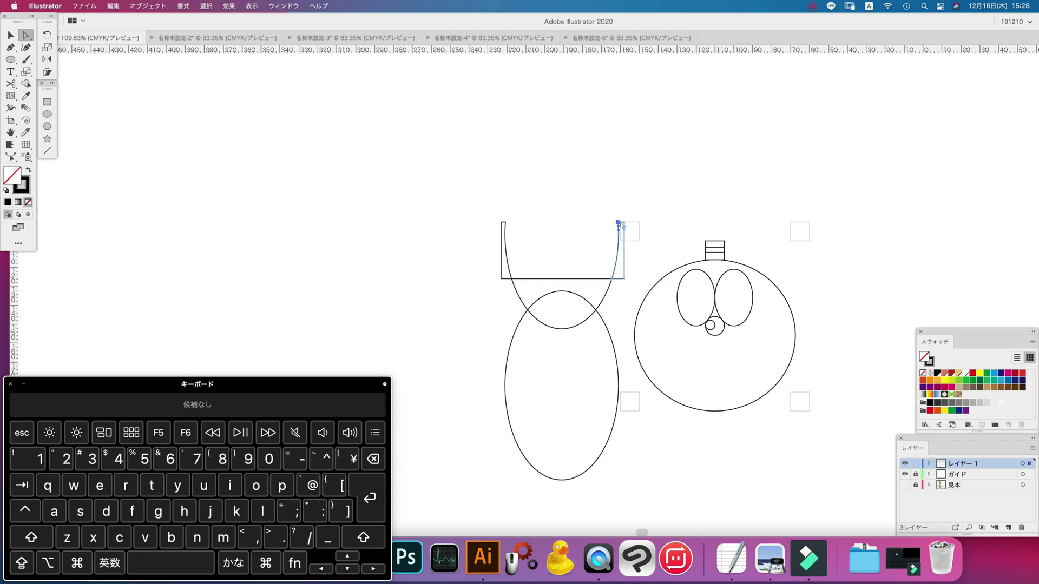
key("BackSpace")
Move all remaining unlocked shapes 62 mm horizontally and -5 mm vertically.
key("super+a")
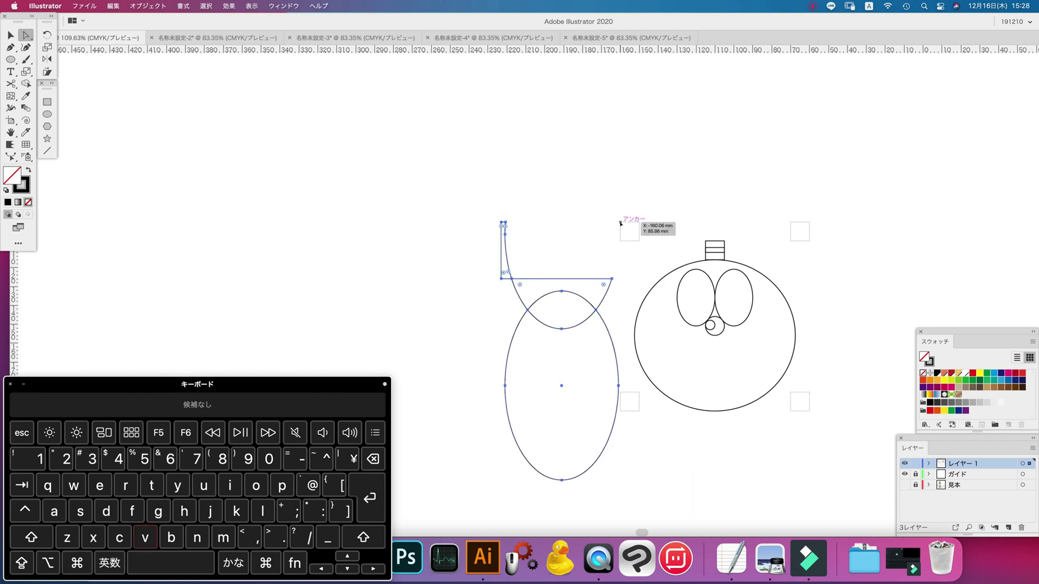
key("v")
key("Return")
type("60")
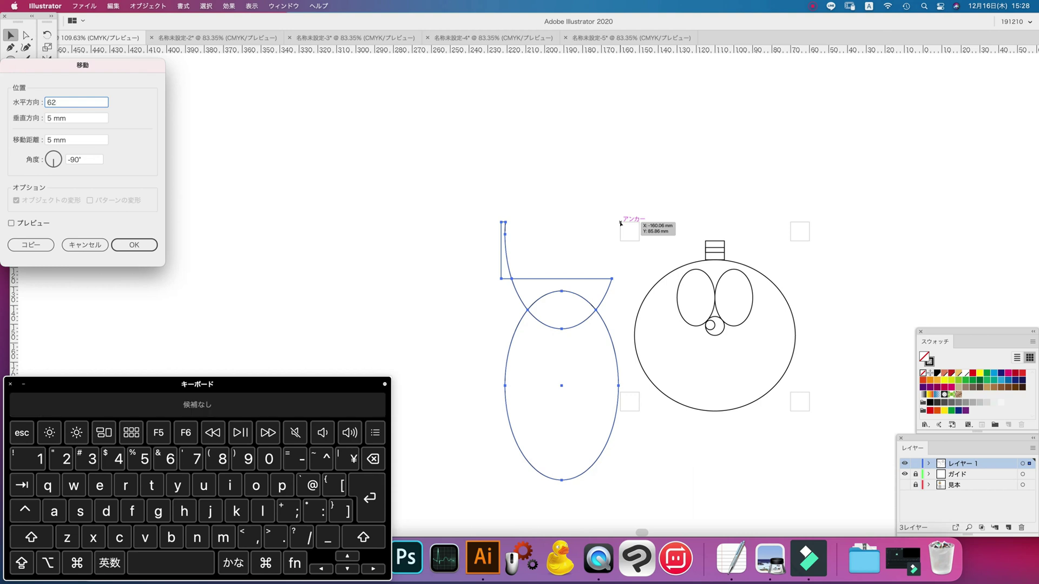
key("Tab")
key("Return")
Separate the rectangle's left sliver with Shape Builder and move all unlocked shapes 5 mm down, 0 mm horizontally.
key("q")
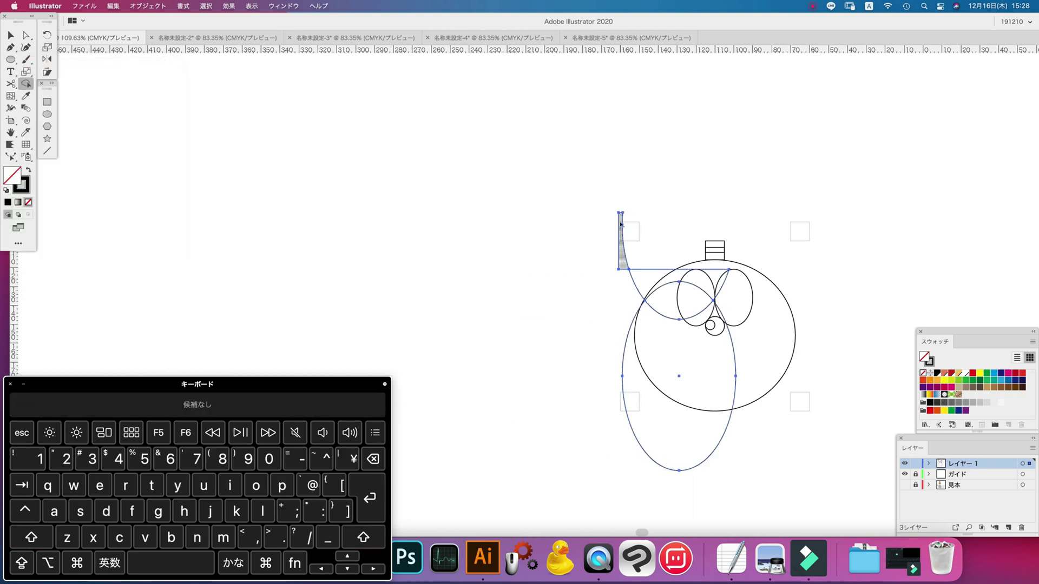
key("v")
key("Return")
type("0")
key("Tab")
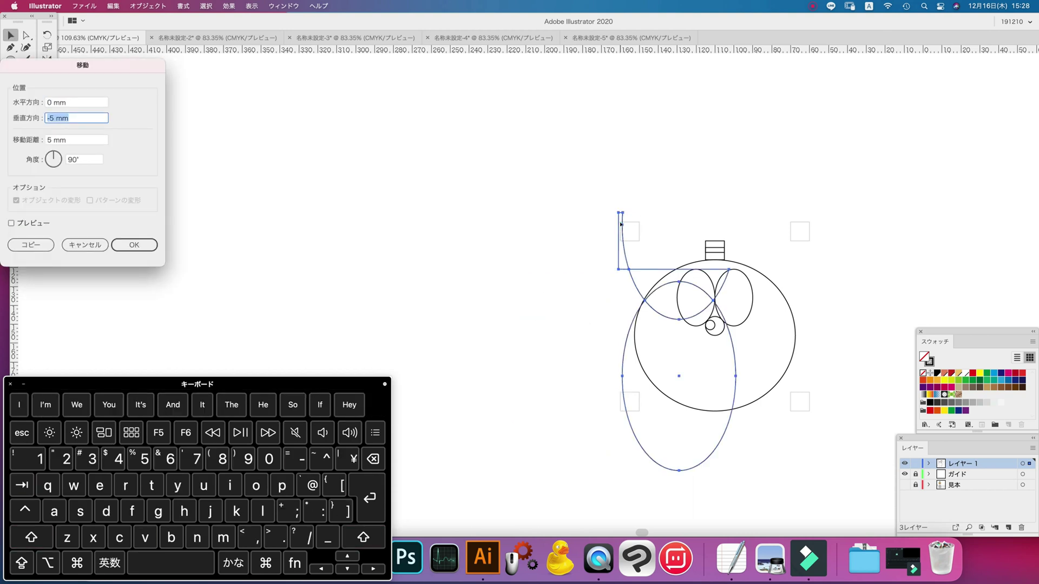
type("5")
key("Return")
Delete the separated sliver on the left side of the rectangle.
key("super+shift+a")
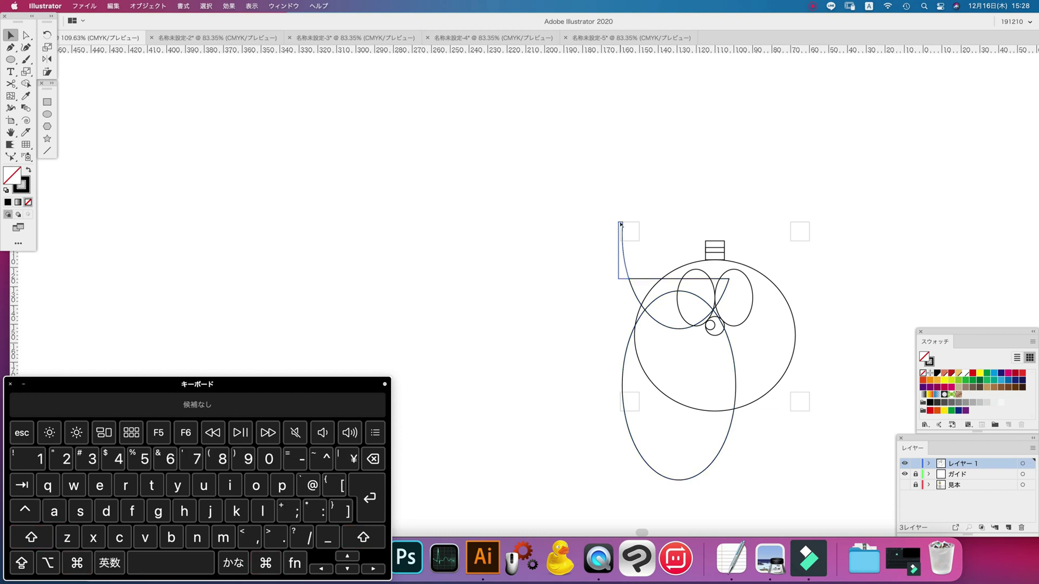
key("a")
key("Delete")
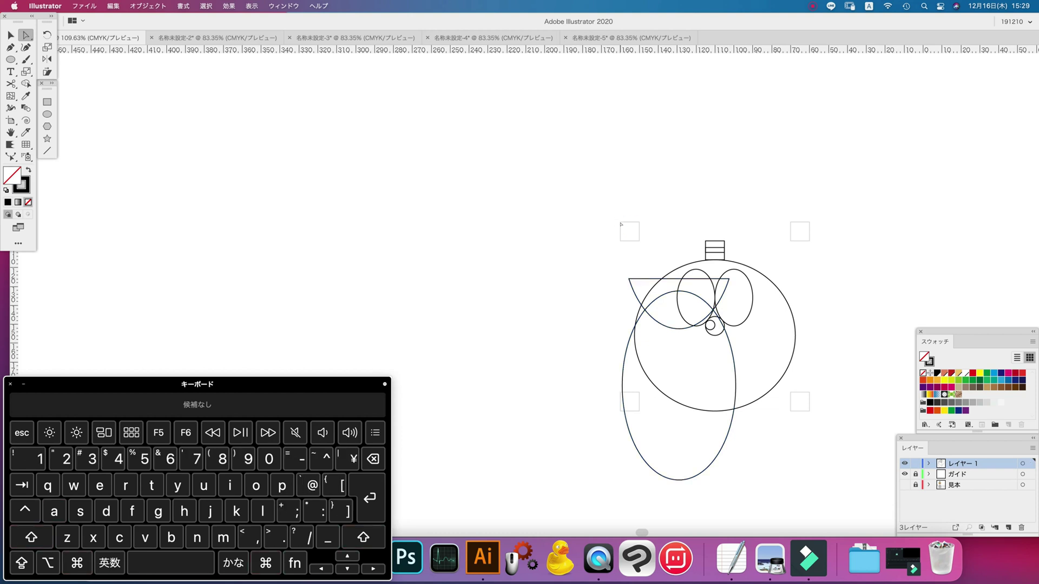
Move the mouth shape and the large ellipse -30 mm horizontally and -60 mm vertically.
key("super+a")
key("v")
key("Return")
type("-30")
key("Tab")
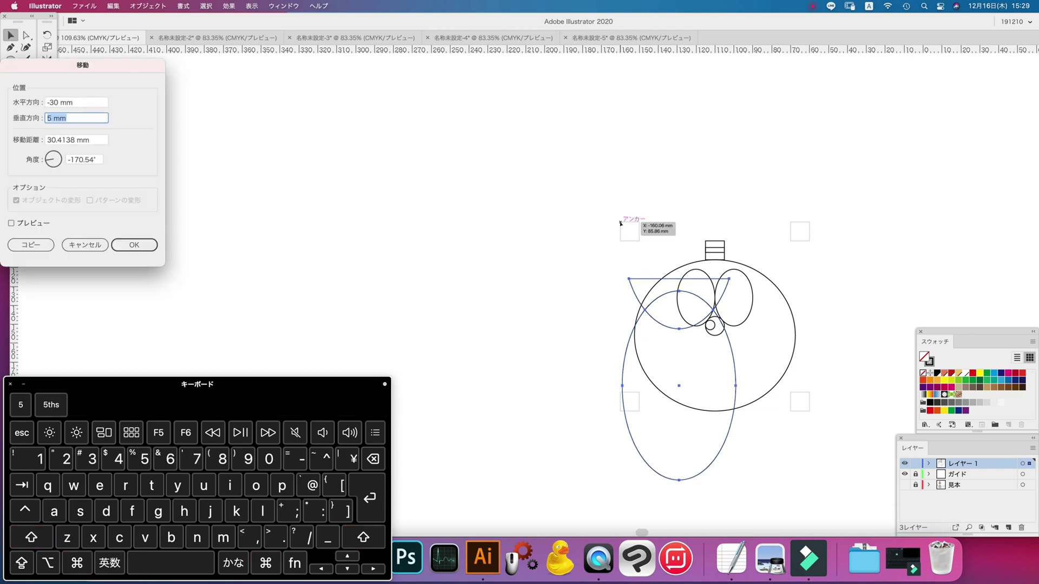
type("-60")
key("Return")
Separate the large ellipse's part below the mouth with Shape Builder and move both shapes -26 mm horizontally, 0 mm vertically.
key("shift+m")
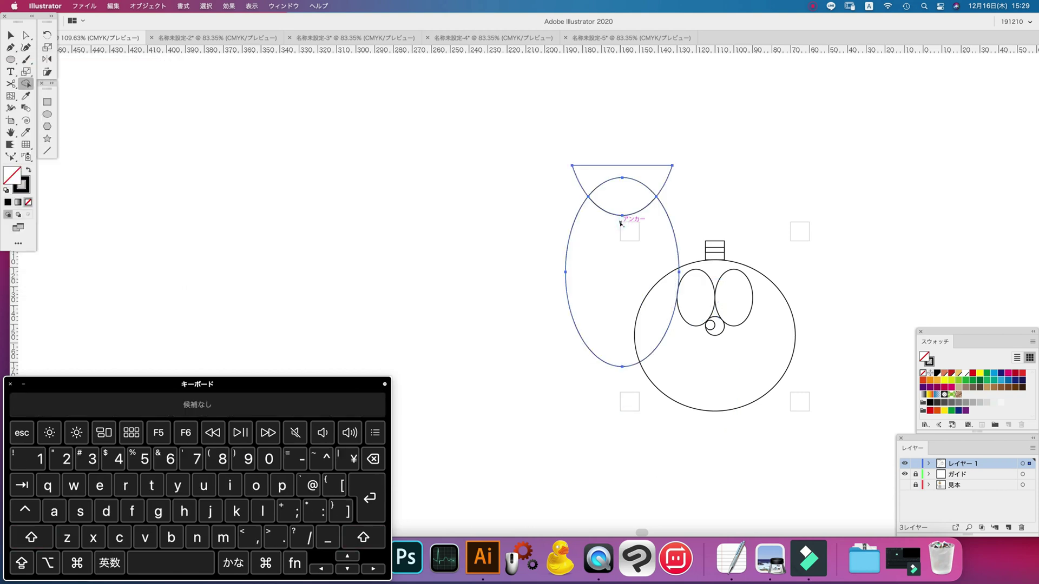
key("v")
key("Return")
key("Tab")
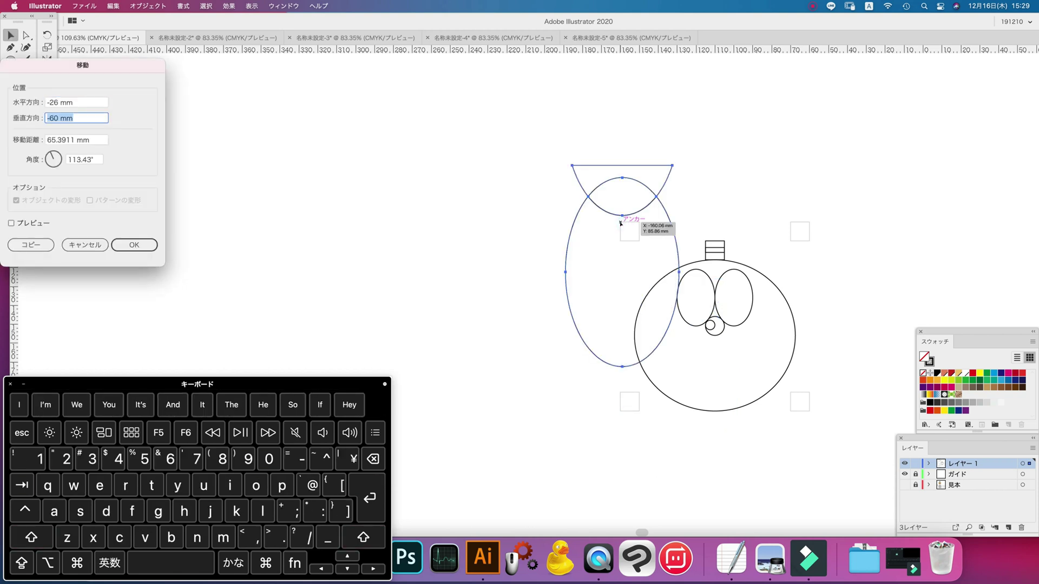
type("0")
key("Return")
Delete the large ellipse's part that lies outside the mouth.
key("super+shift+a")
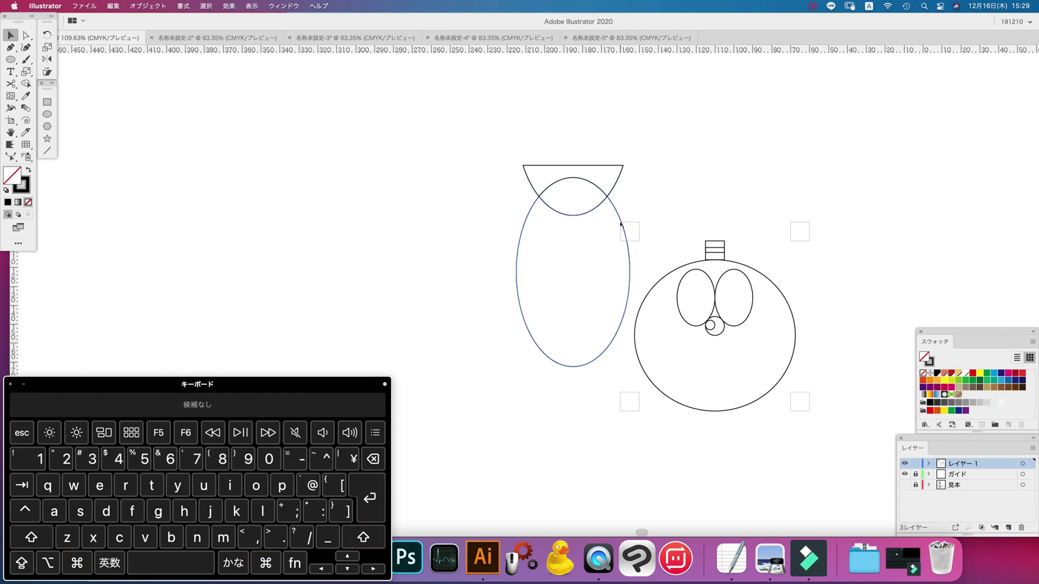
key("a")
key("Delete")
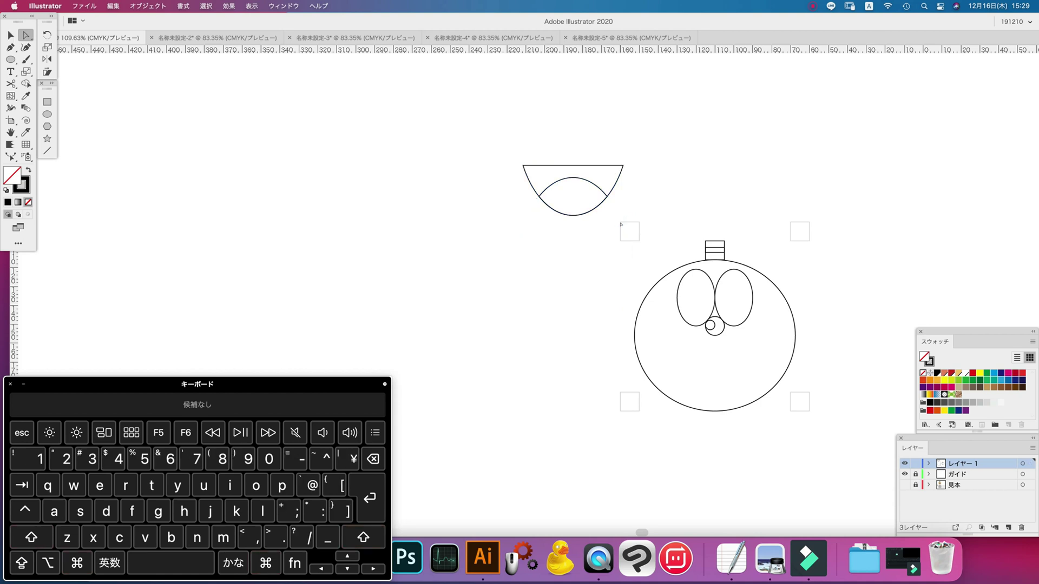
Move the mouth and tongue onto the face, 75 mm horizontally and 93.5 mm vertically.
key("super+a")
key("v")
key("Return")
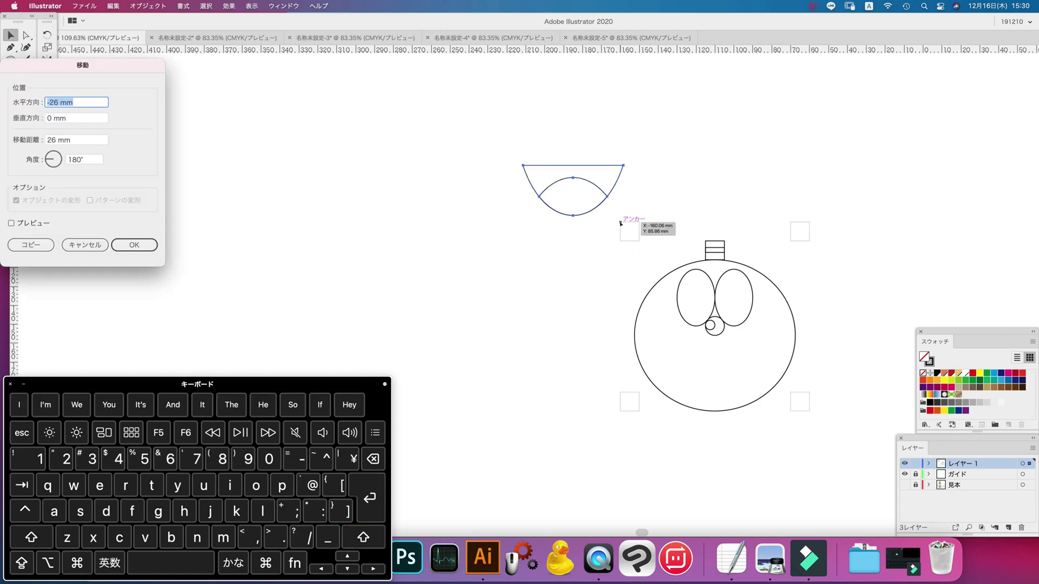
type("75")
key("Tab")
type("93.5")
key("Return")
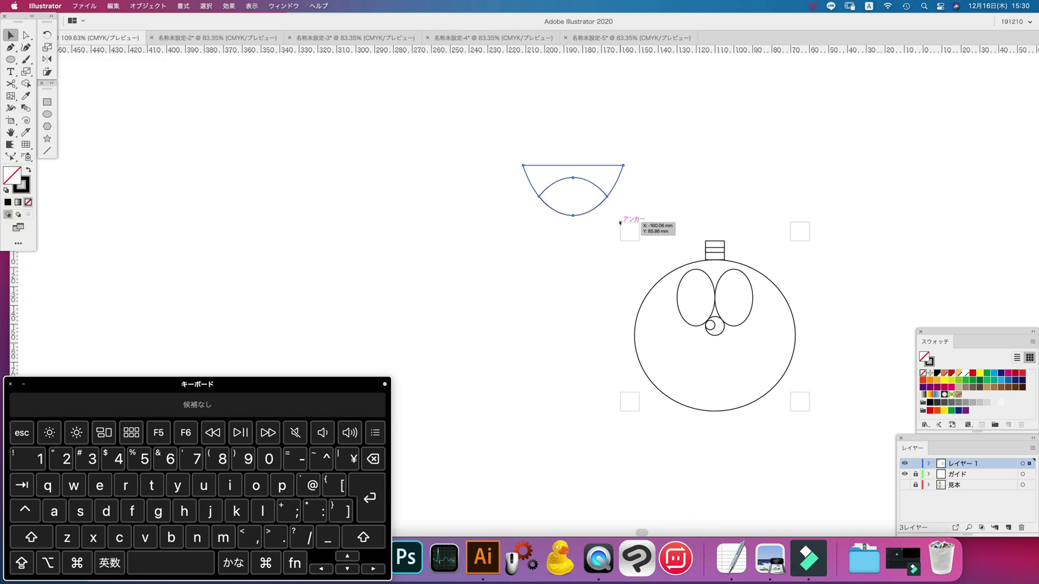
Create an ellipse 16 mm wide and 10 mm high at the upper-left guide corner.
key("l")
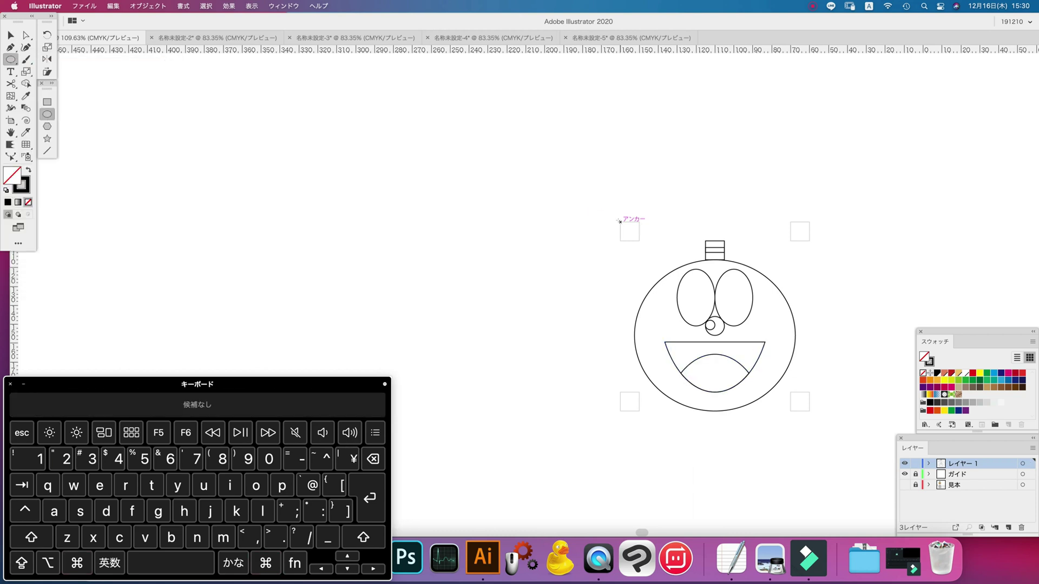
left_click(620, 223)
type("16")
key("Tab")
type("10")
key("Return")
Create a 15 mm by 15 mm rectangle at the upper-left guide corner.
key("m")
left_click(620, 221)
type("15")
key("Tab")
type("15")
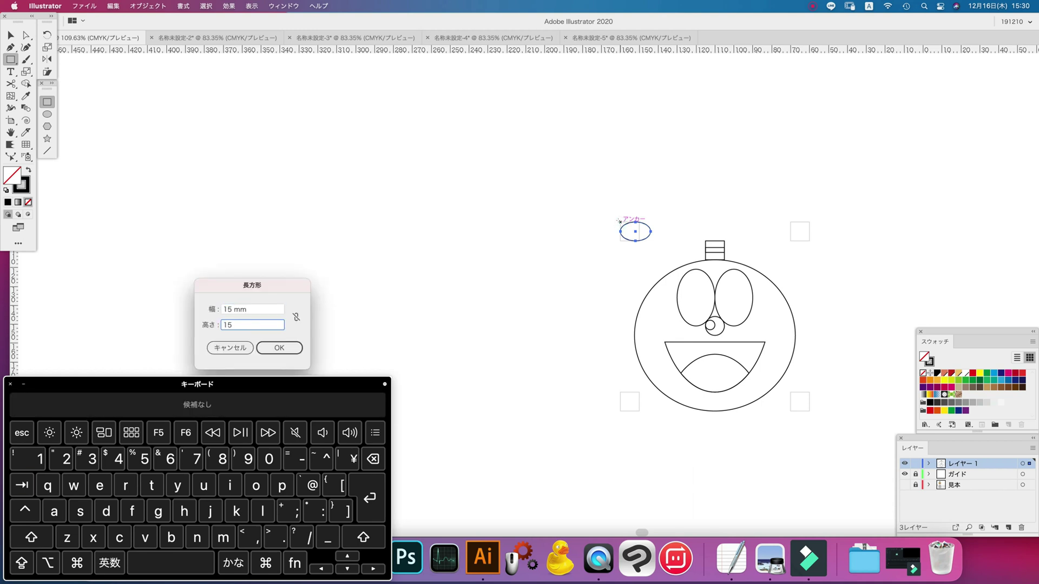
key("Return")
Move the 15 mm square 8 mm horizontally and 0 mm vertically.
key("v")
key("Return")
type("8")
key("Tab")
type("0")
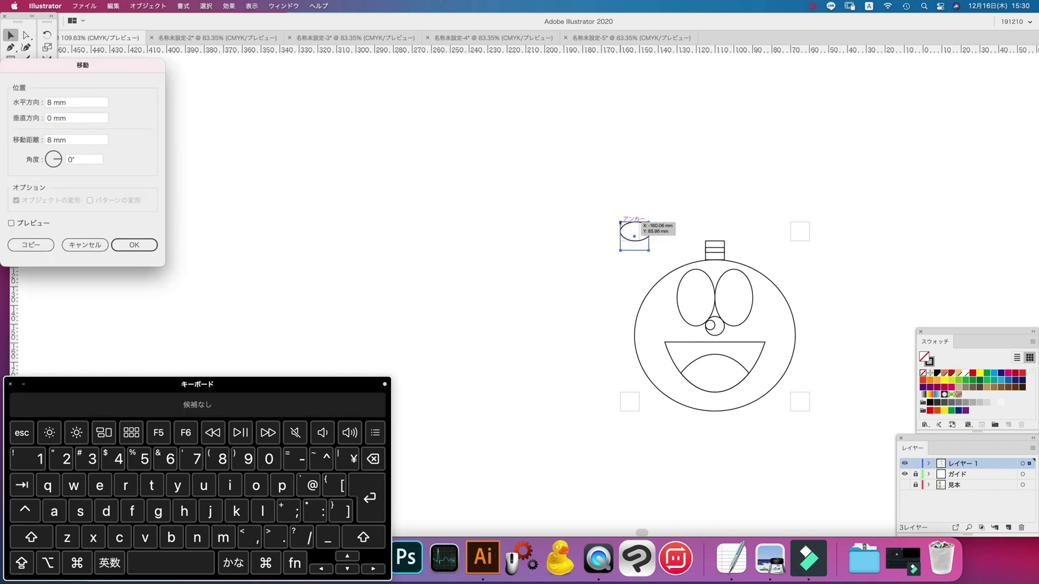
key("Return")
Move the small ellipse and the square together -10 mm horizontally and -5 mm vertically.
key("Return")
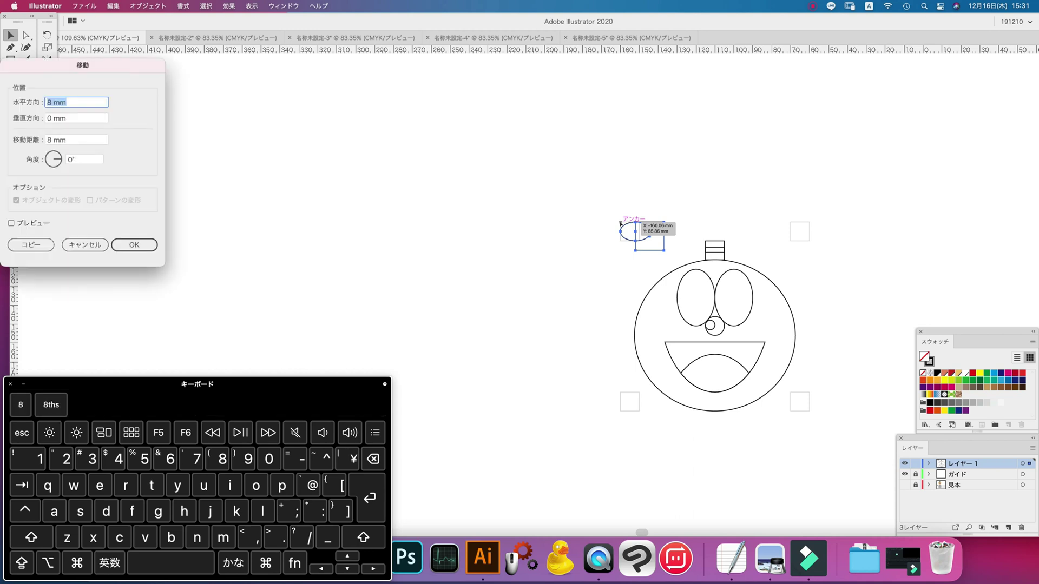
type("-10")
key("Tab")
type("-5")
key("Return")
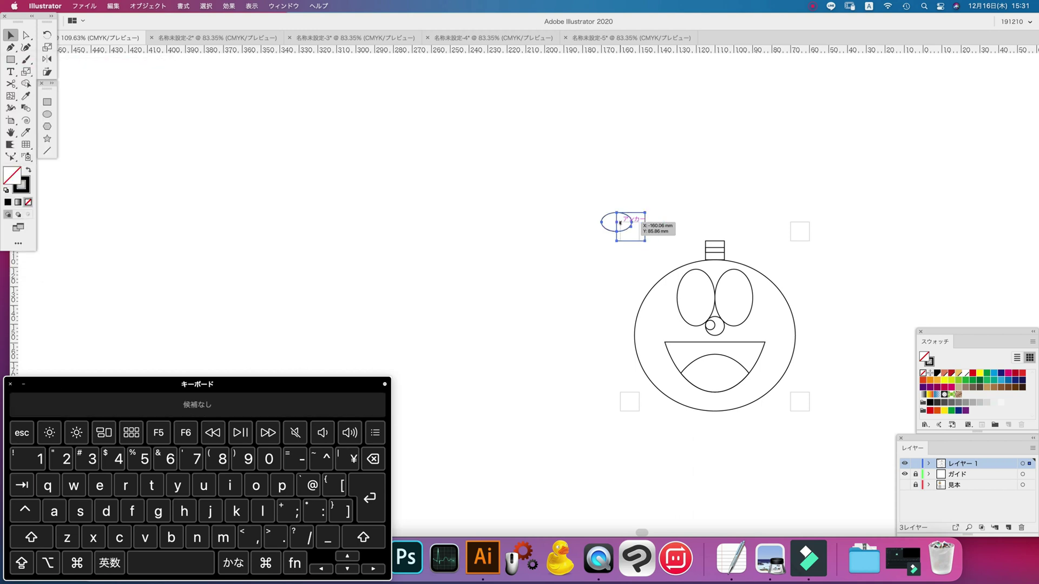
Separate the ellipse's overlap with the square using Shape Builder and move the shapes 2 mm horizontally, 0 mm vertically.
key("super+shift+m")
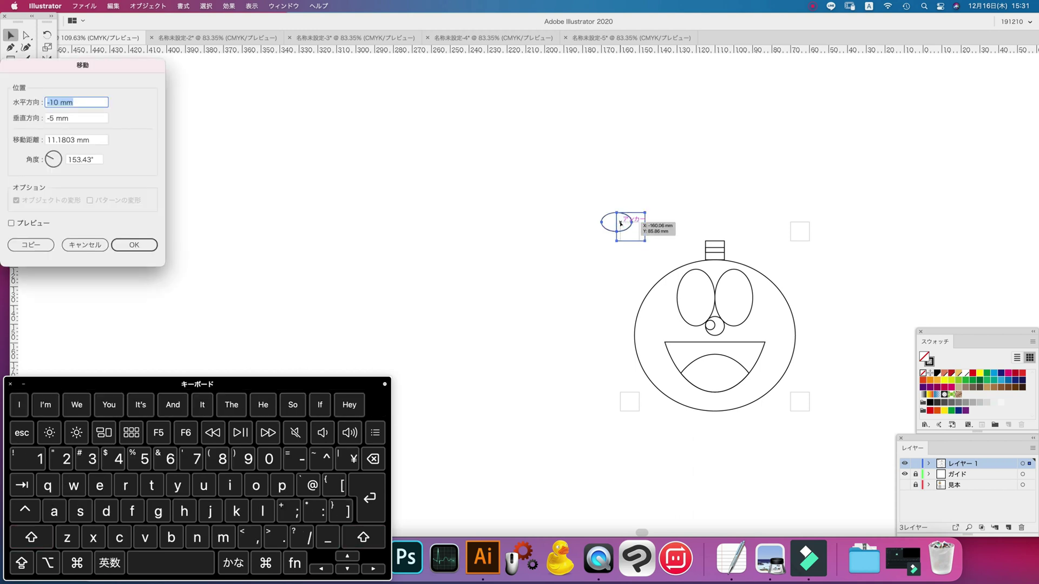
type("2")
key("Tab")
type("0")
key("Return")
Delete the square, the ellipse's right half and the straight dividing edge of its left half.
key("super+shift+a")
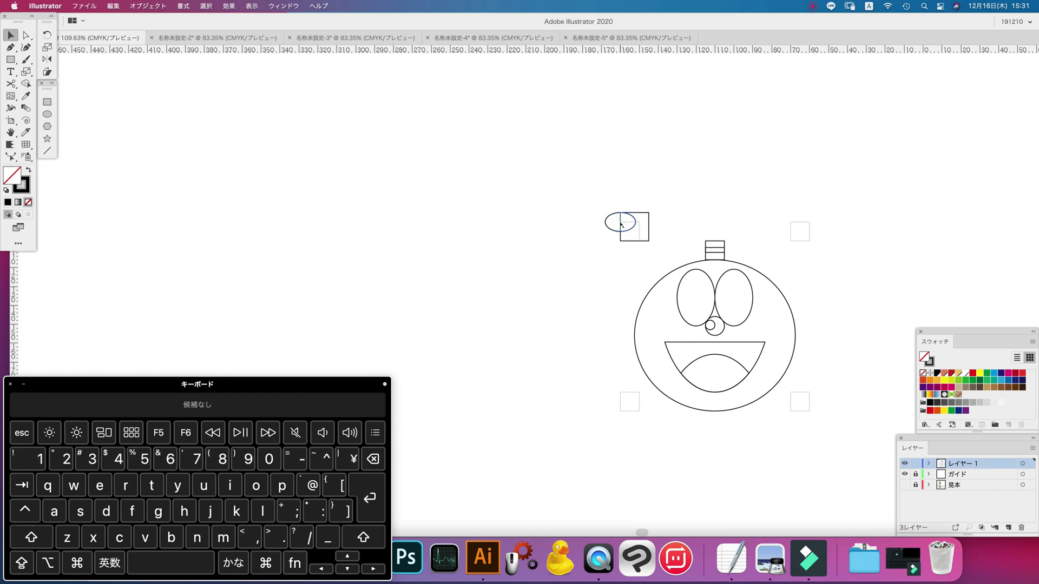
key("a")
key("BackSpace")
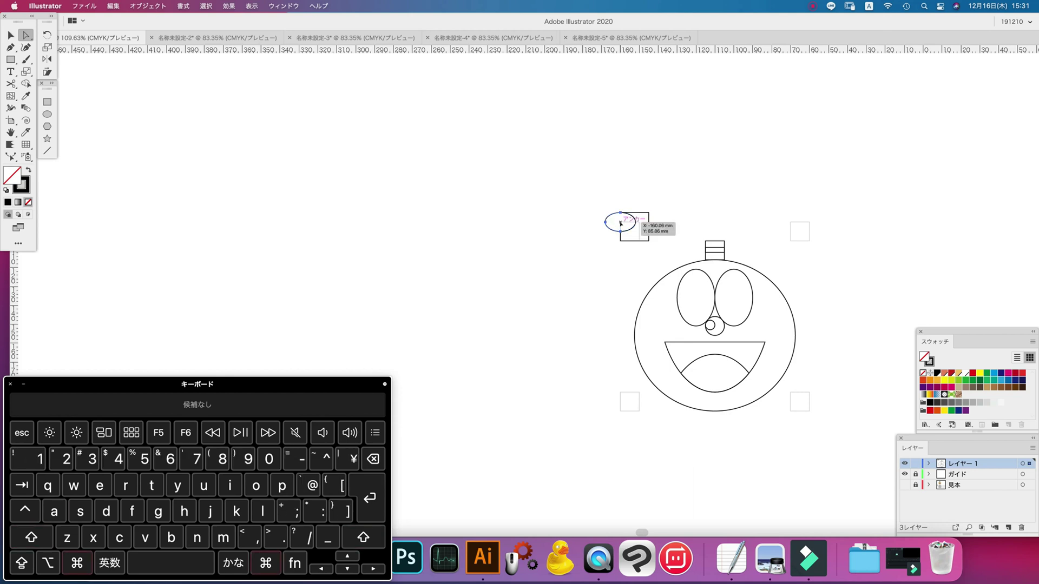
key("BackSpace")
key("super+a")
key("BackSpace")
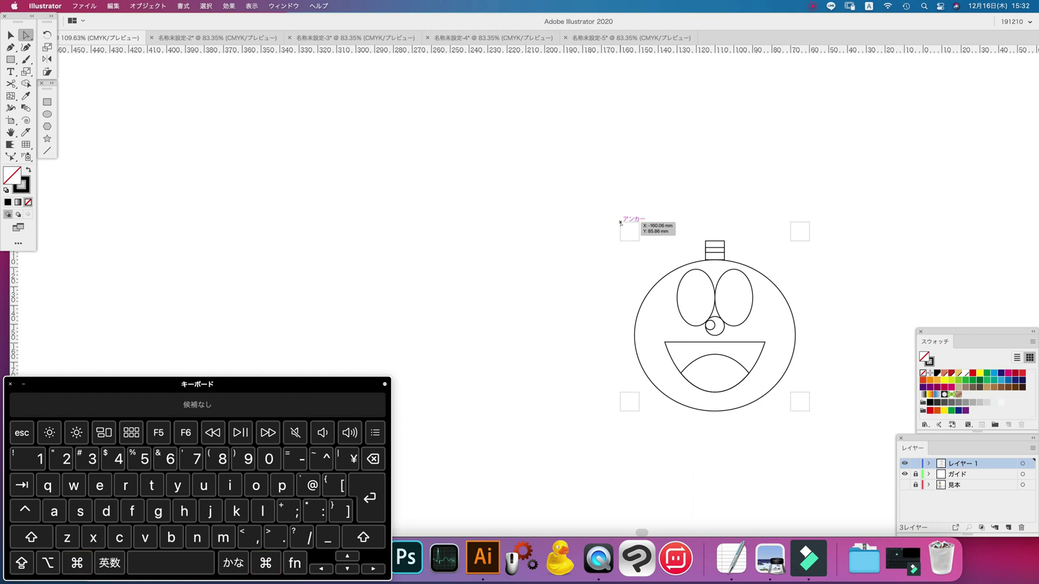
Move the open cheek arc onto the face, 23.52 mm horizontally and 58.5 mm vertically.
key("v")
key("Return")
type("23")
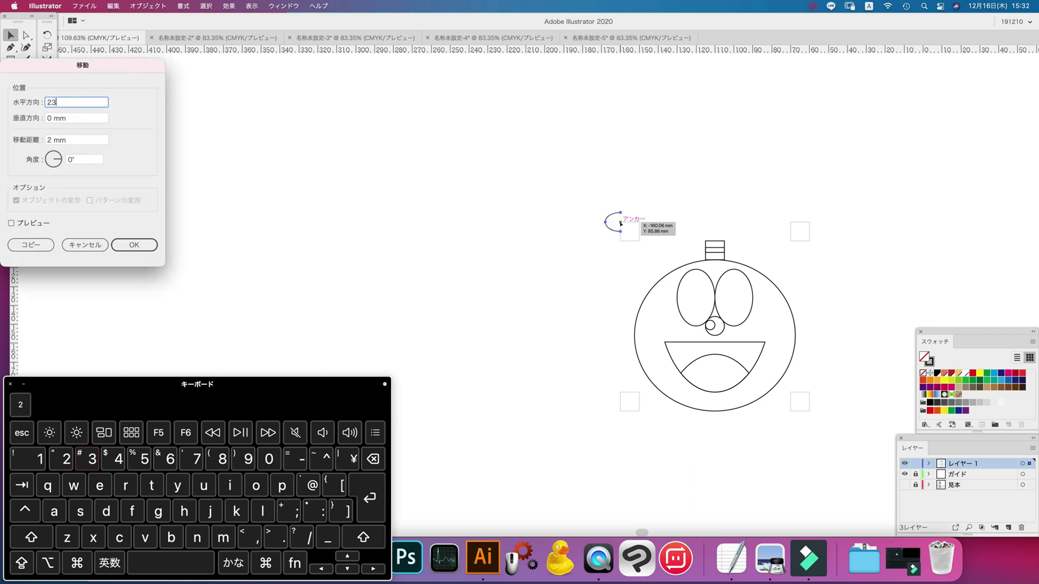
type(".52")
key("Tab")
type("58")
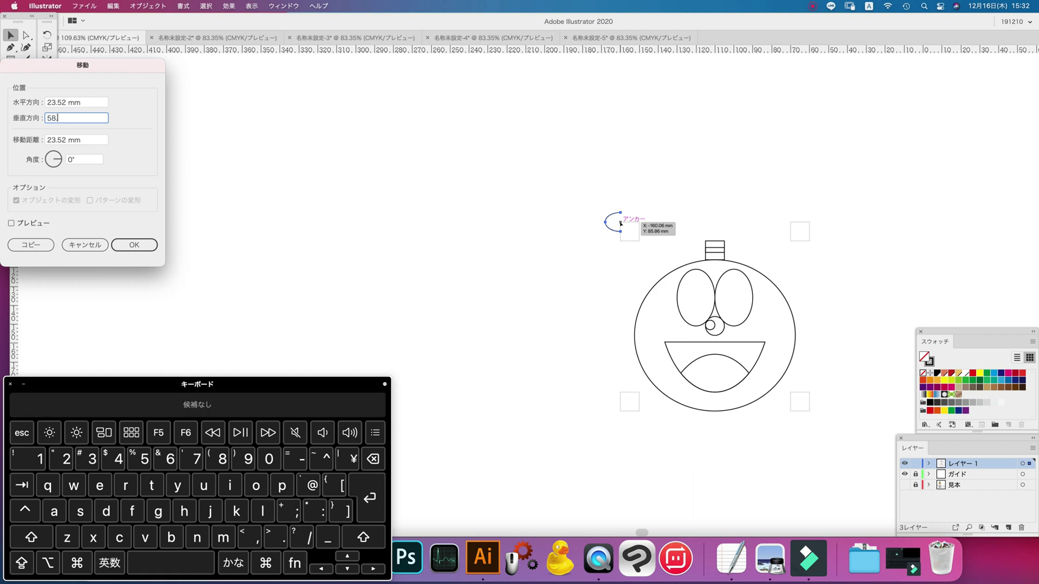
key("Return")
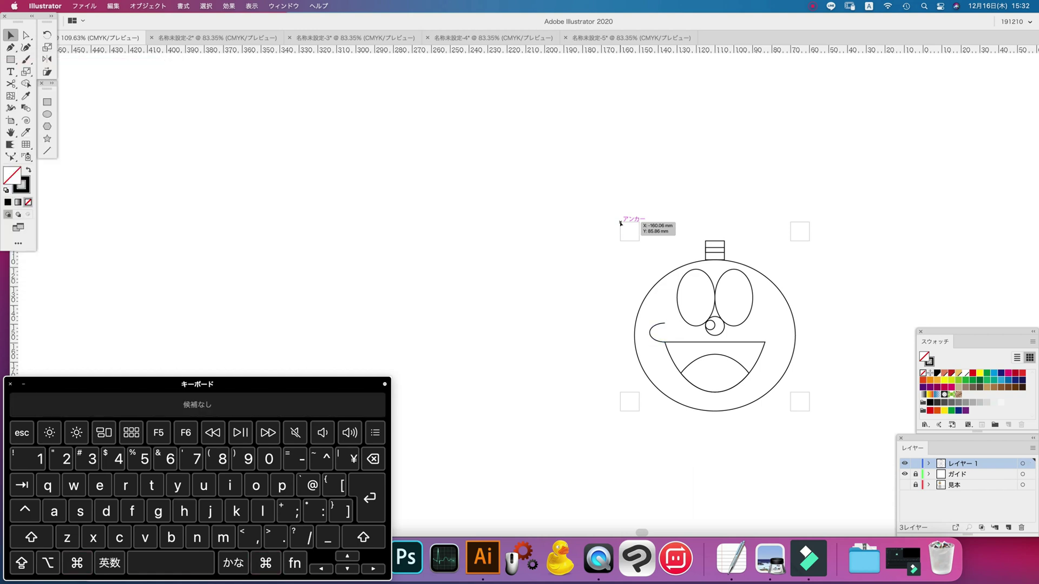
Create an ellipse 12 mm wide and 25 mm high at the upper-left guide corner.
key("l")
left_click(619, 221)
type("12")
key("Tab")
type("25")
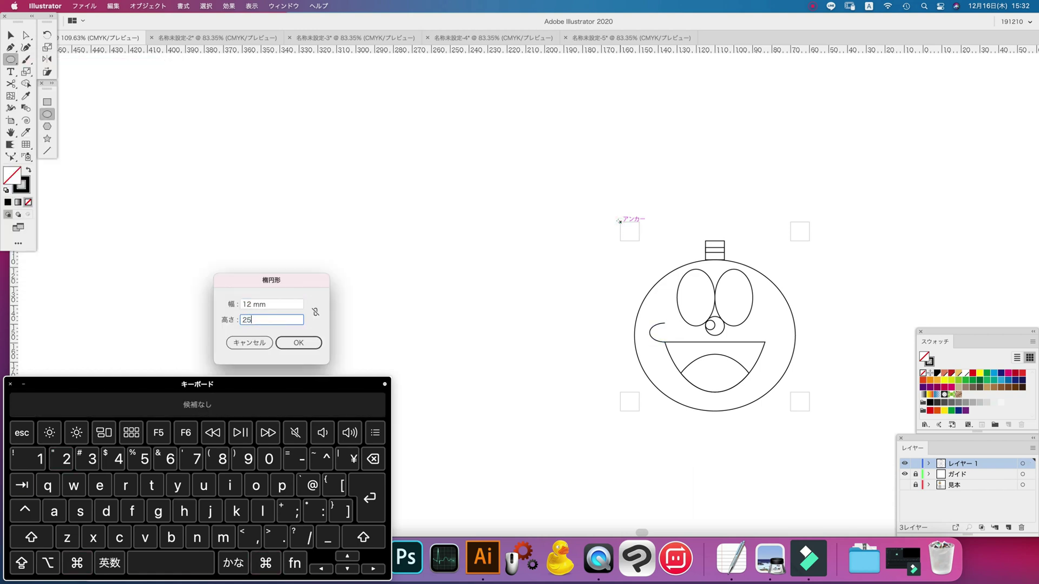
key("Return")
Create a rectangle 16 mm wide and 20 mm high at the upper-left guide corner.
key("m")
left_click(620, 222)
type("16")
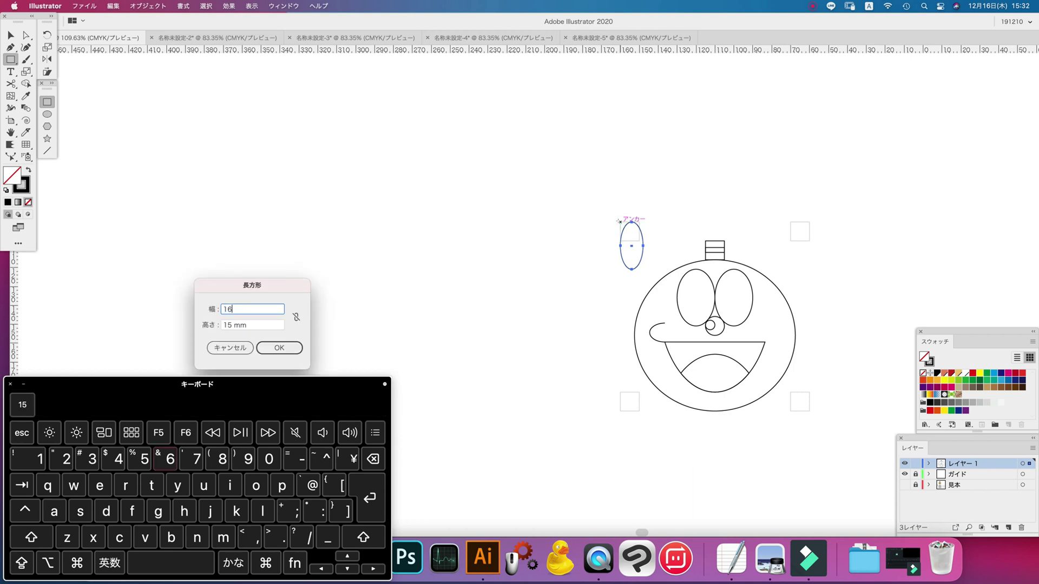
key("Tab")
type("20")
key("Return")
Move the new rectangle -2 mm horizontally and 6.41 mm vertically over the narrow ellipse.
key("v")
key("Return")
type("-")
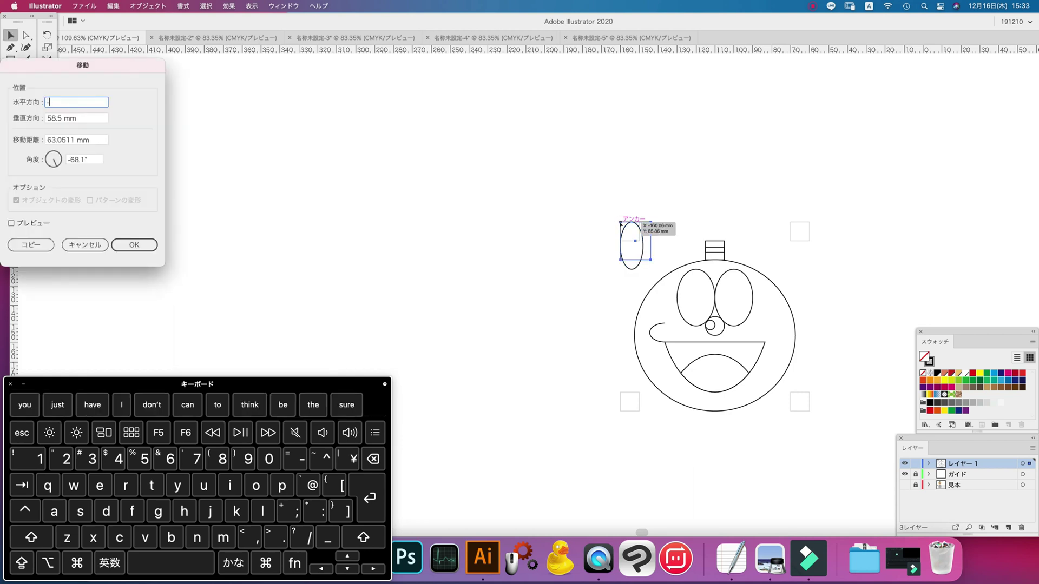
type("2")
key("Tab")
type("6.42")
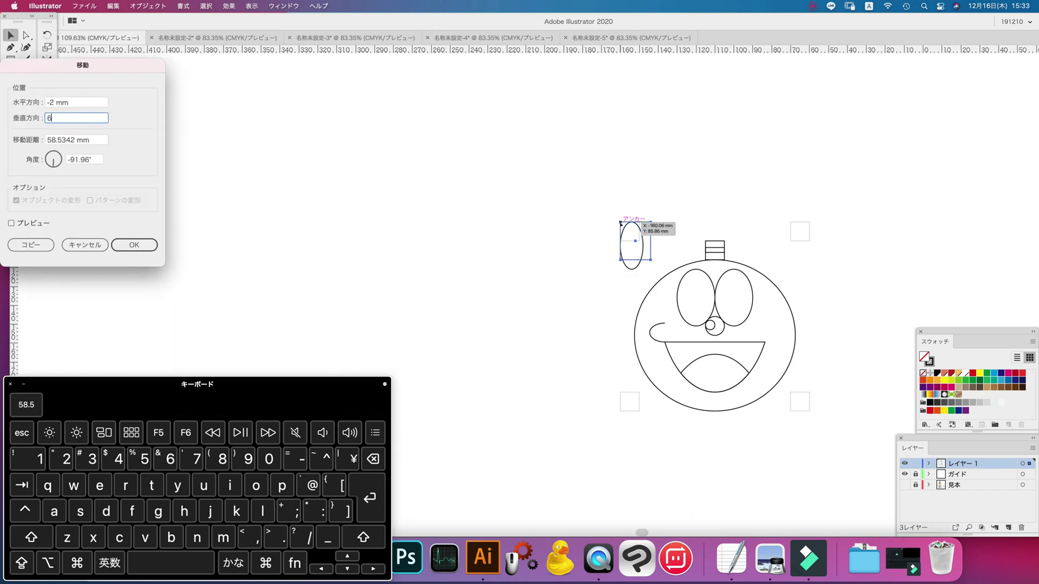
key("Return")
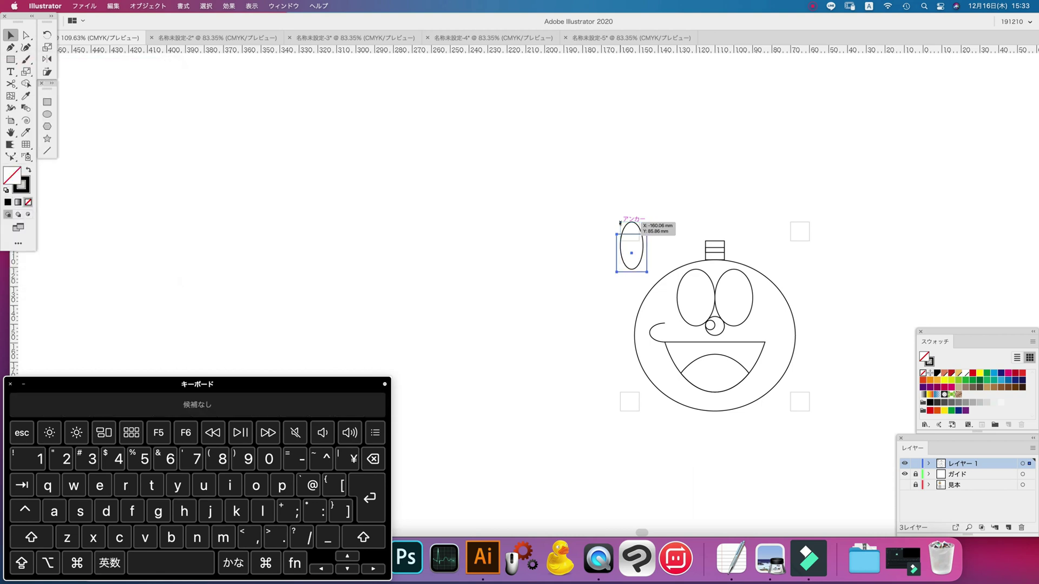
Move the narrow ellipse and the rectangle together -6 mm horizontally and -3 mm vertically.
key("cmd+z")
key("Return")
type("-6")
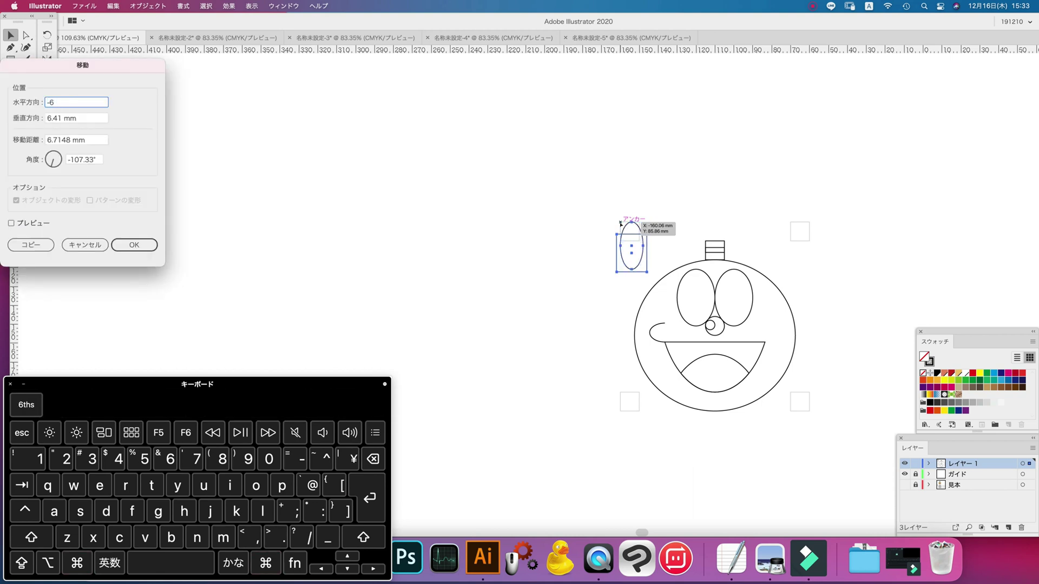
key("Tab")
key("Return")
Split off the ellipse's top cap with Shape Builder and move both shapes 0 mm horizontally and -3.19 mm vertically.
key("q")
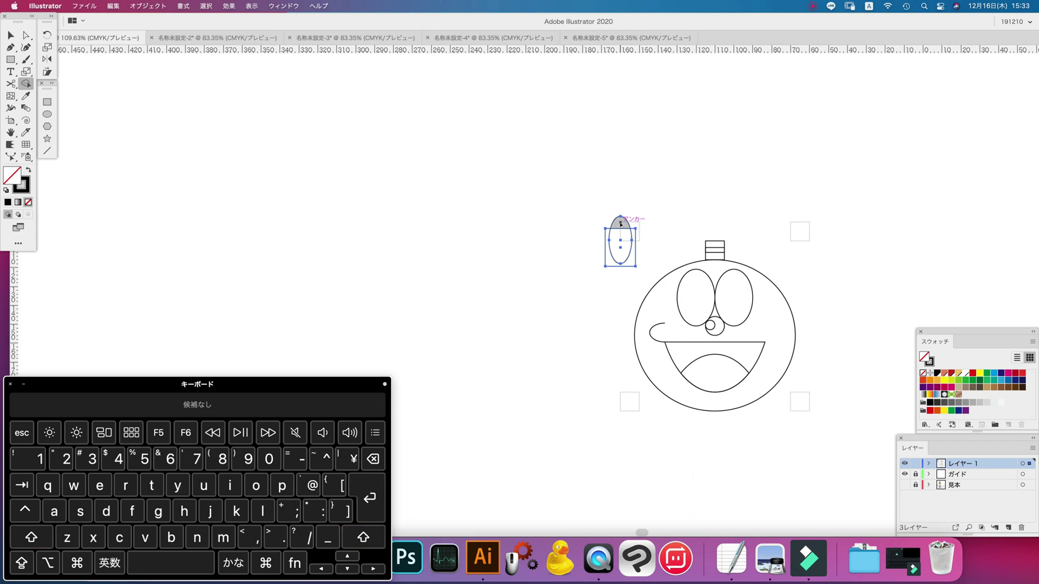
key("v")
key("Return")
type("0")
key("Tab")
type("-")
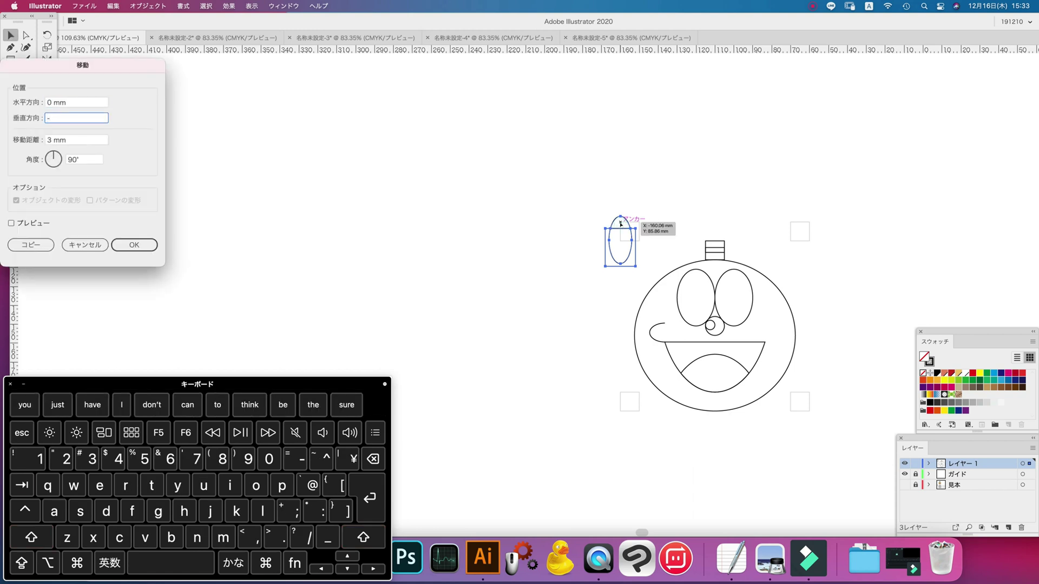
type("3.5")
key("Return")
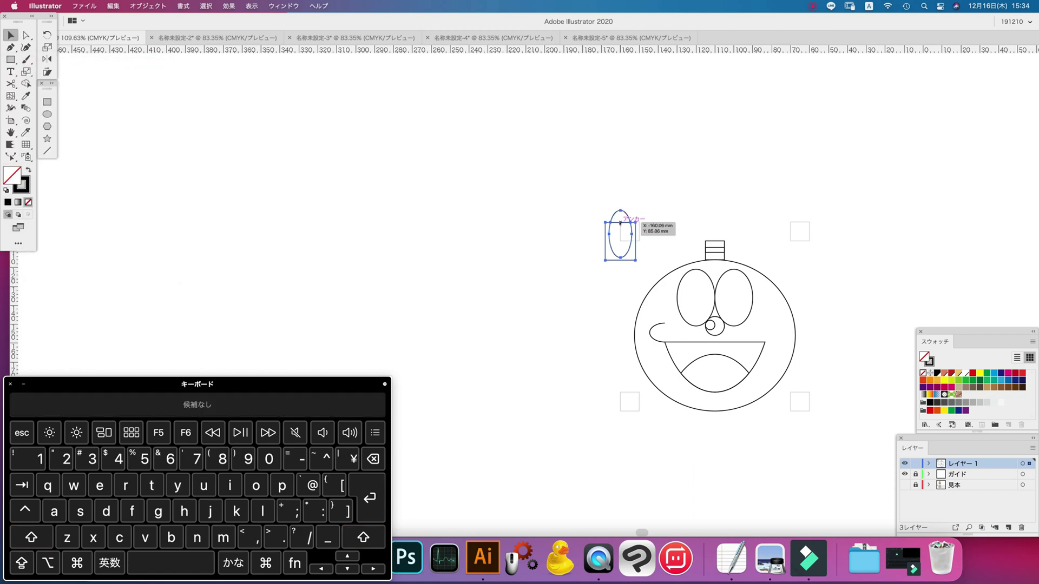
Delete the rectangle, the ellipse's lower part and the cap's straight edge, keeping only the open top arc.
key("super+shift+a")
key("a")
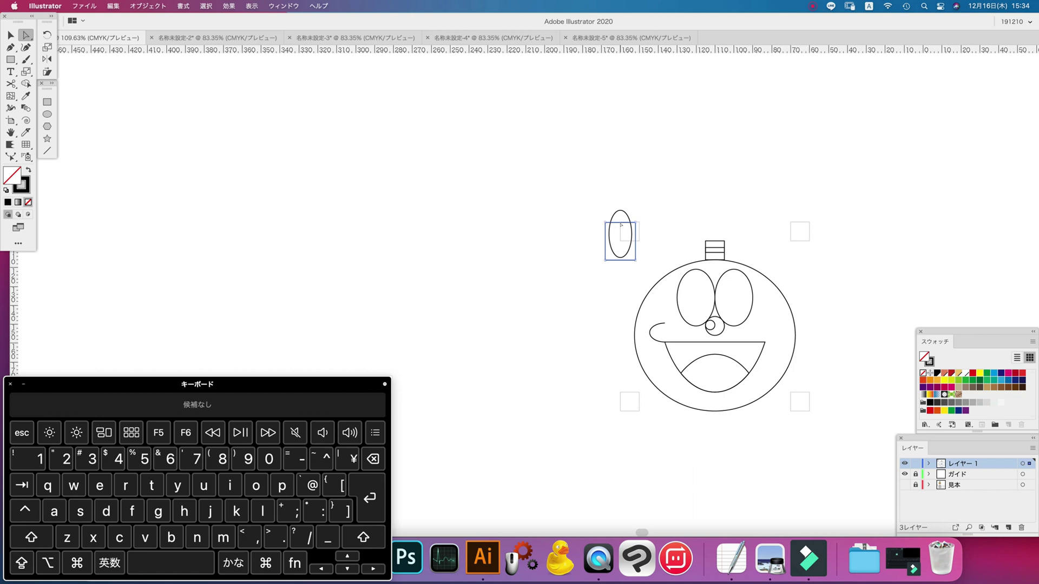
key("super+shift+a")
key("BackSpace")
Move the open arc into the face's right eye, 55.24 mm horizontally and 39.7 mm vertically.
key("v")
key("Return")
type("55")
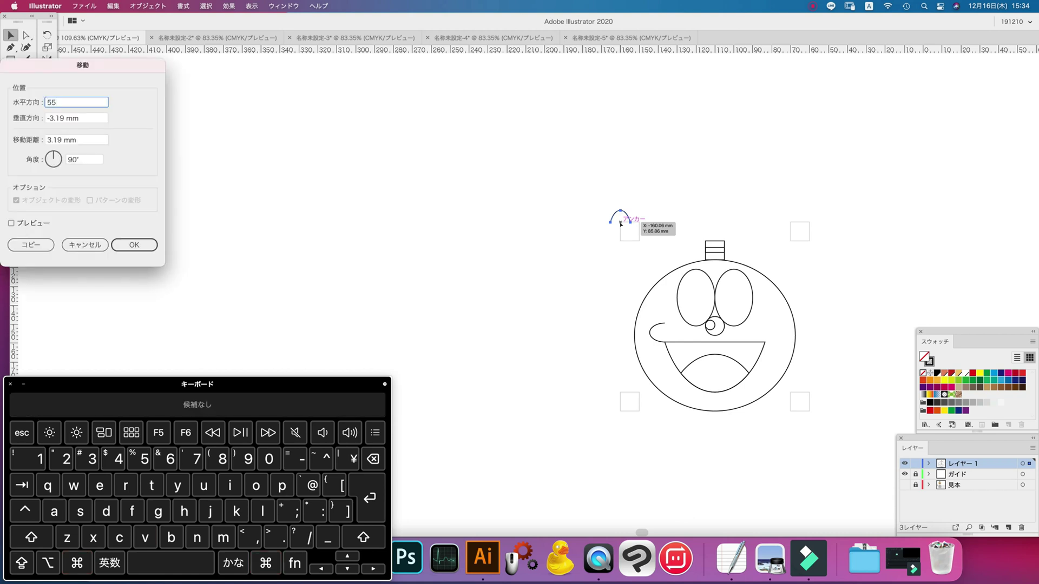
type(".24")
key("Tab")
type("39")
key("Return")
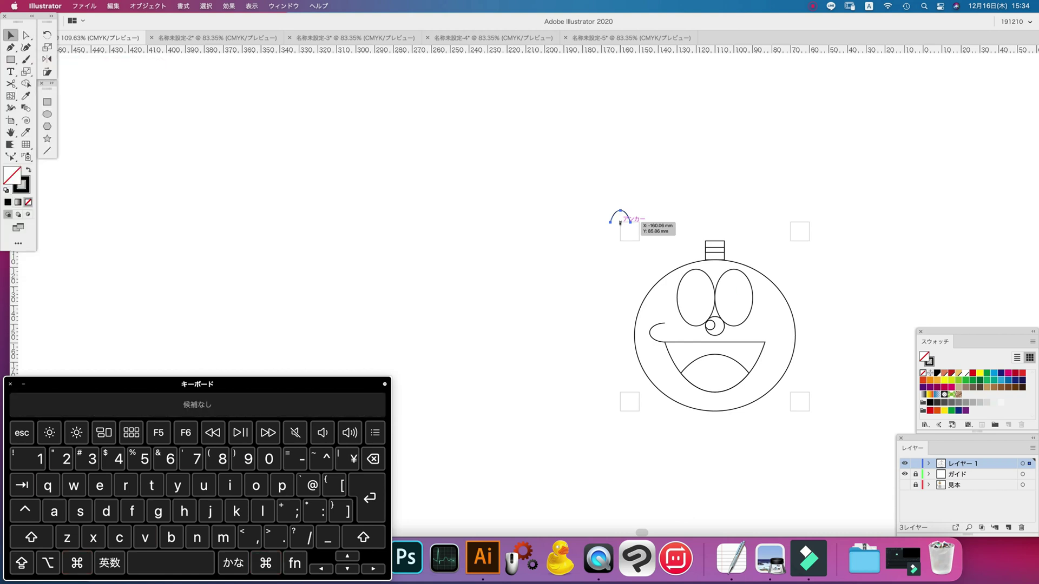
Paste a copy of the arc in front and move it into the left eye, 44.76 mm horizontally and 39.7 mm vertically.
key("super+f")
key("Return")
type("44.76")
key("Tab")
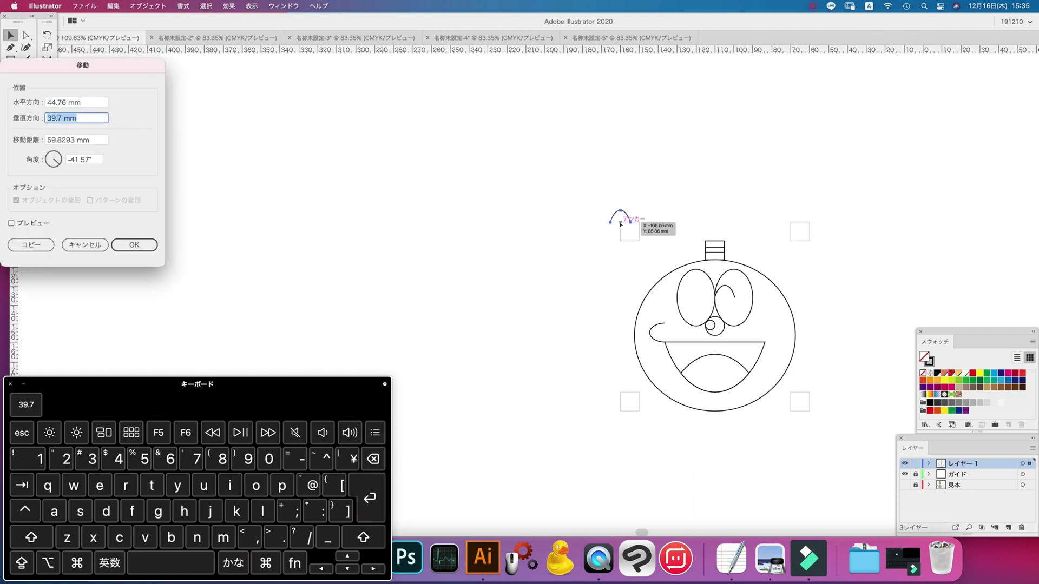
type("39.7")
key("Return")
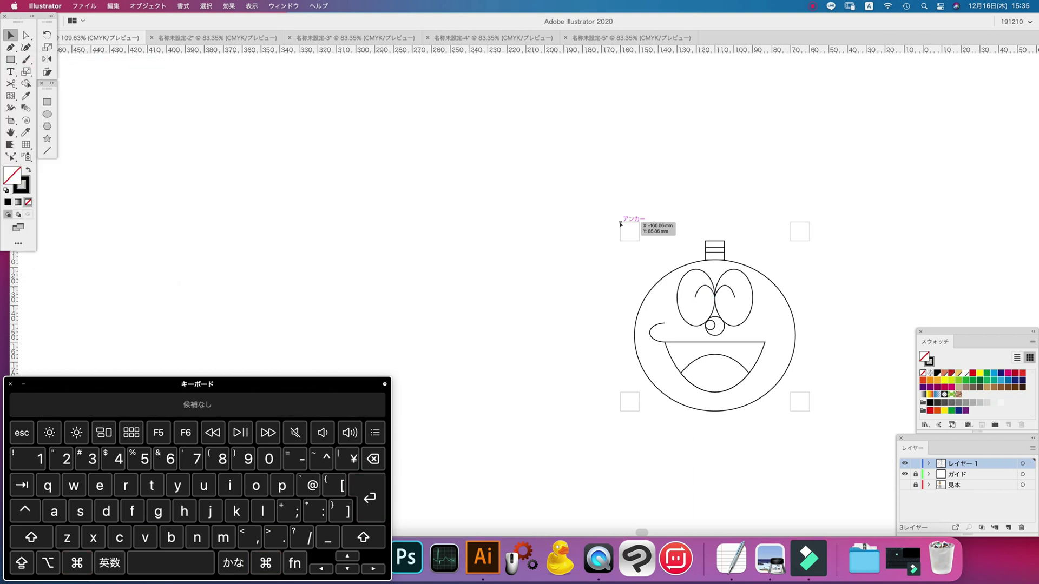
Create an ellipse 25 mm wide and 10 mm high at the upper-left guide corner and cut it to the clipboard.
key("l")
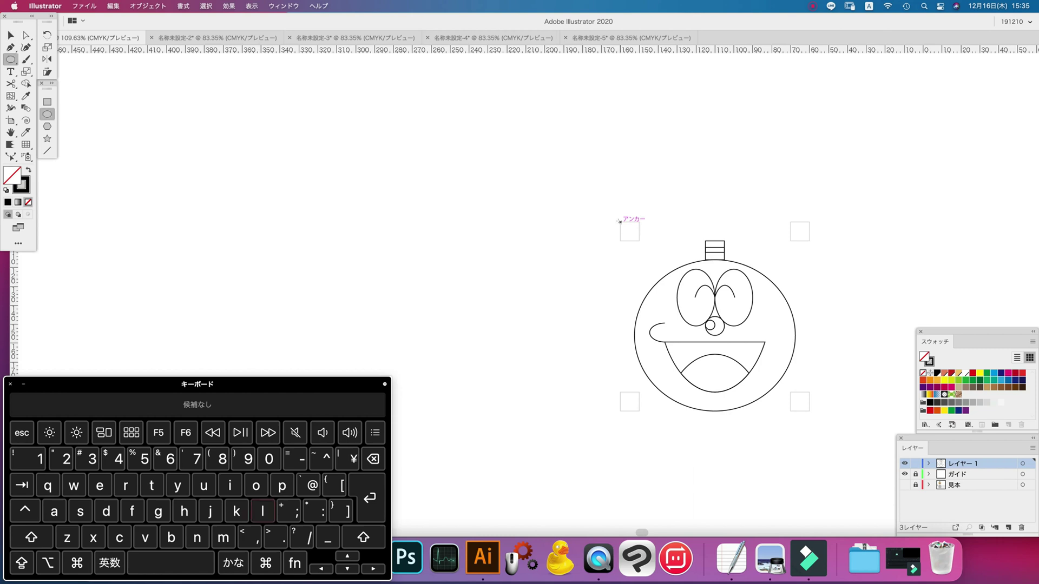
left_click(619, 221)
type("25")
key("Tab")
type("10")
key("Return")
key("super+z")
Create a 4.95 mm square at the upper-left guide corner and rotate it into a diamond.
key("m")
left_click(619, 222)
type("4.95")
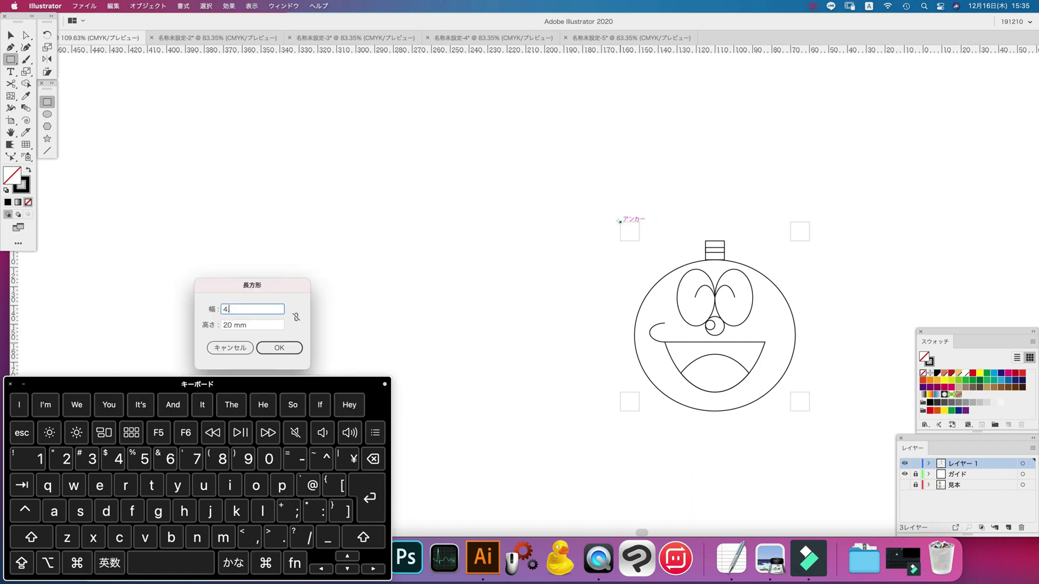
key("Tab")
type("4.95")
key("Return")
key("r")
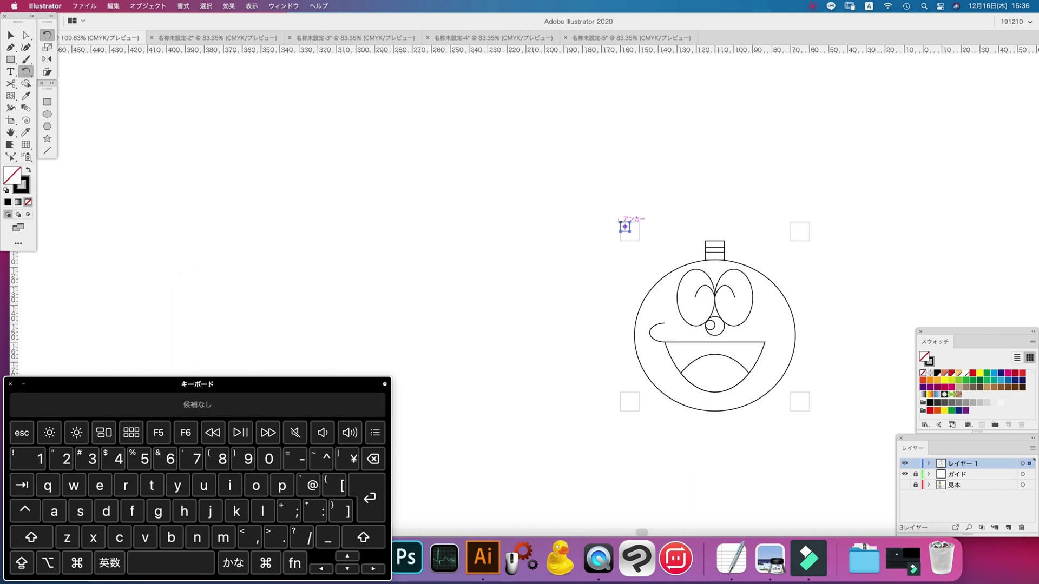
key("Return")
key("Return")
Scale the diamond non-uniformly to 100% horizontally and 142.9% vertically.
key("s")
key("Return")
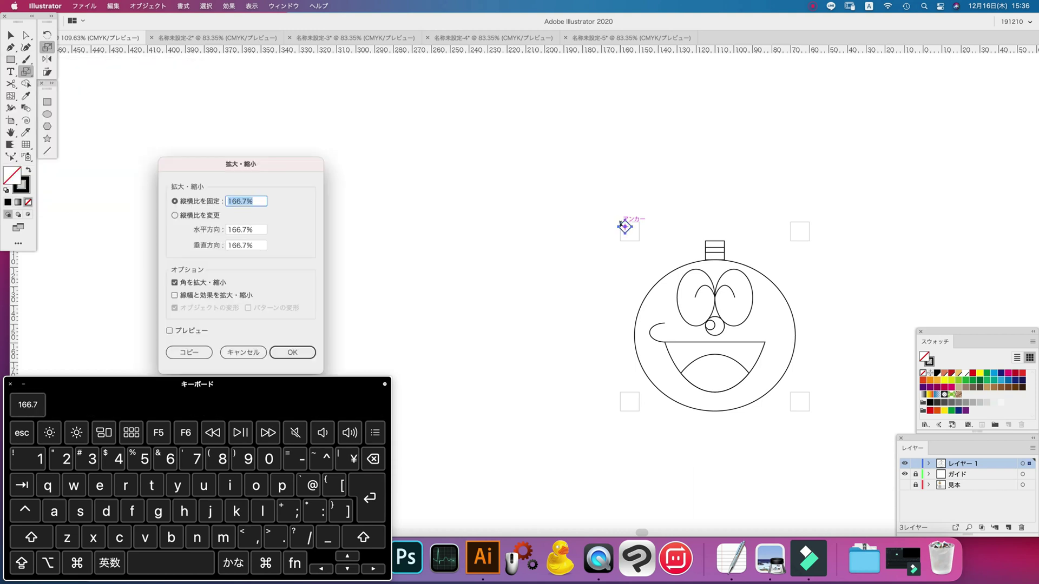
key("Tab")
type("100")
key("Tab")
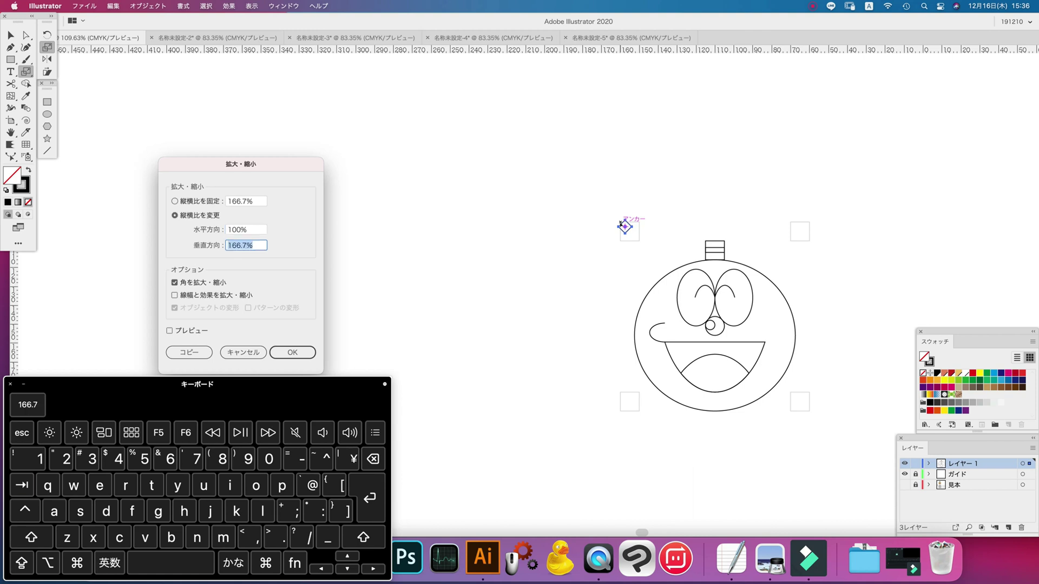
type("142.9")
key("Tab")
key("Tab")
key("space")
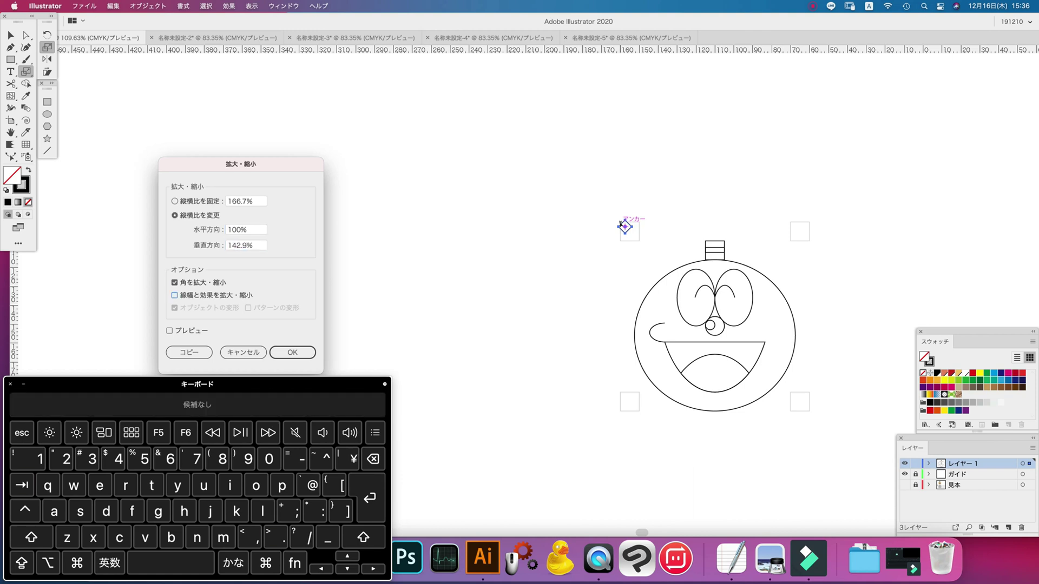
key("Return")
Duplicate the diamond twice with offsets of 7 mm horizontally and 0 mm vertically to form a row of three.
key("super+c")
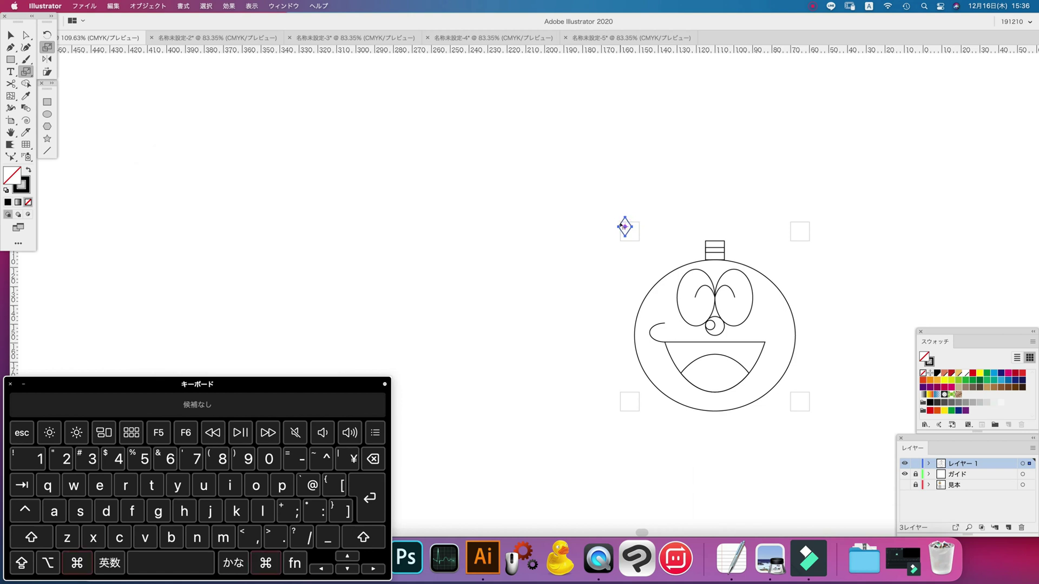
key("v")
key("Return")
type("0")
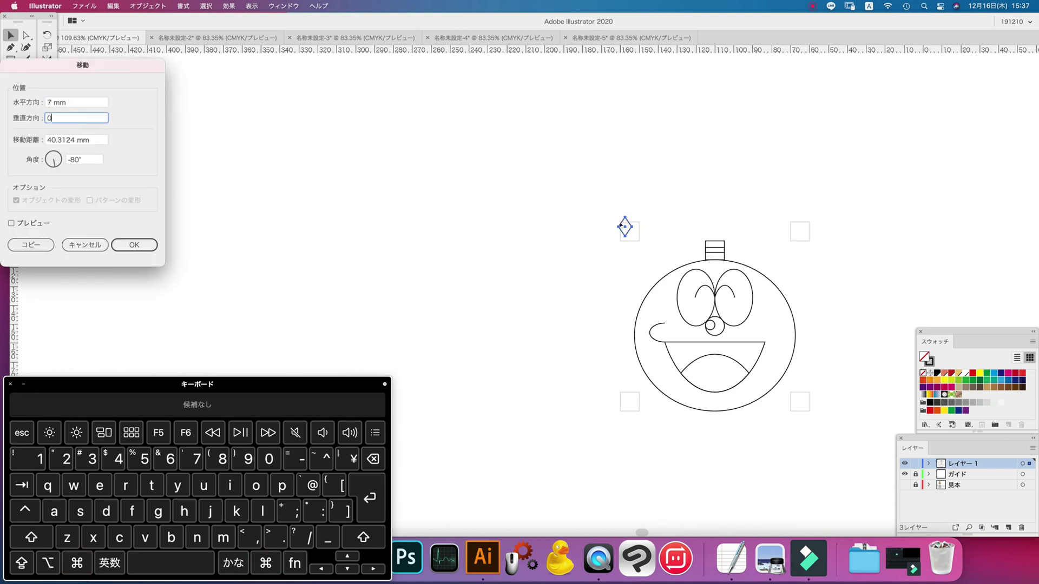
key("alt+Return")
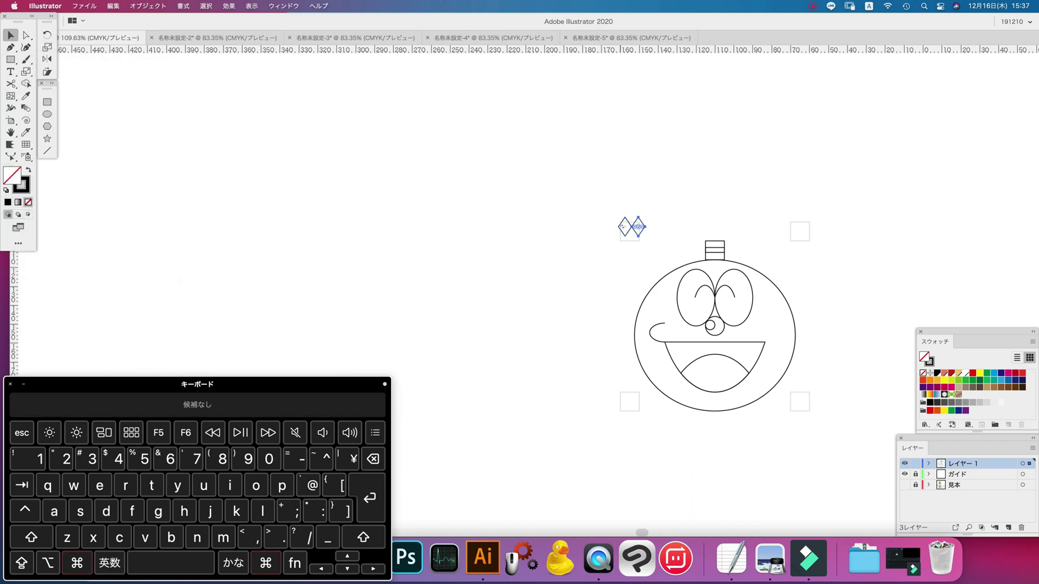
key("Return")
key("alt+Return")
Move the three diamonds 2.79 mm horizontally and -2.48 mm vertically.
key("Return")
key("Tab")
type("-2.79")
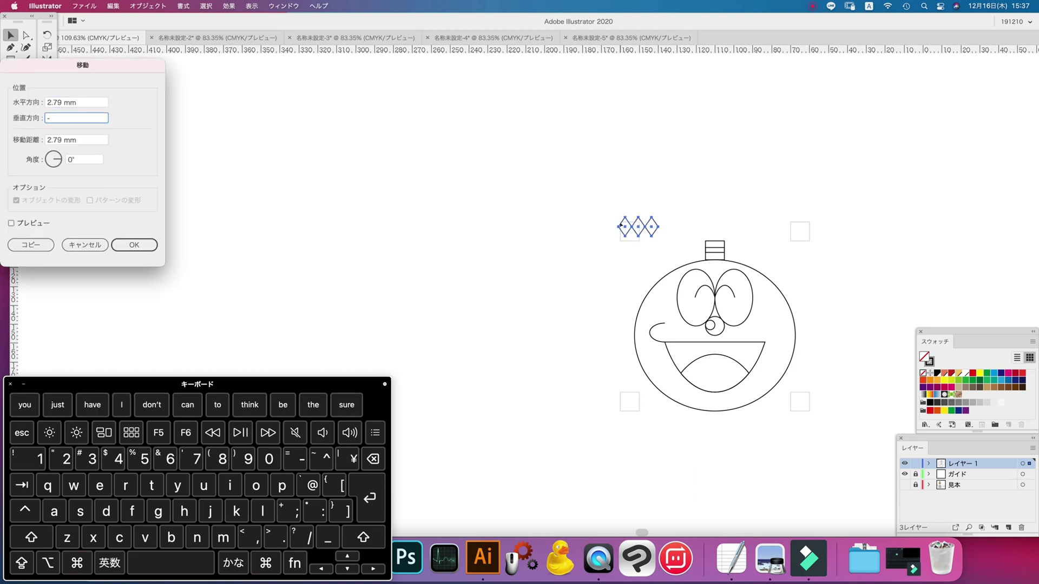
key("Return")
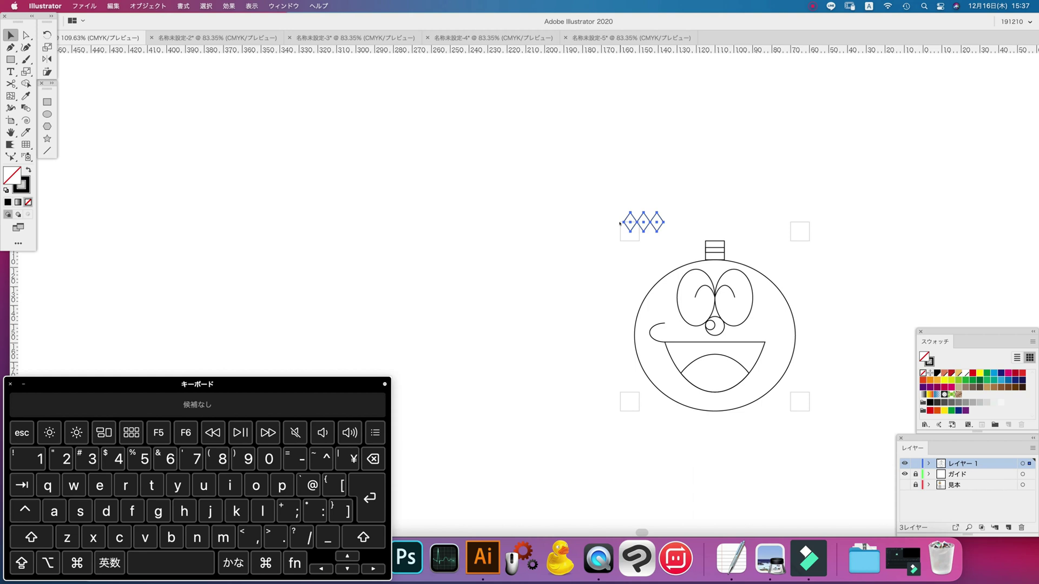
Paste the cut ellipse in front and move it with the diamonds -5.5 mm horizontally and -2 mm vertically.
key("super+f")
key("Return")
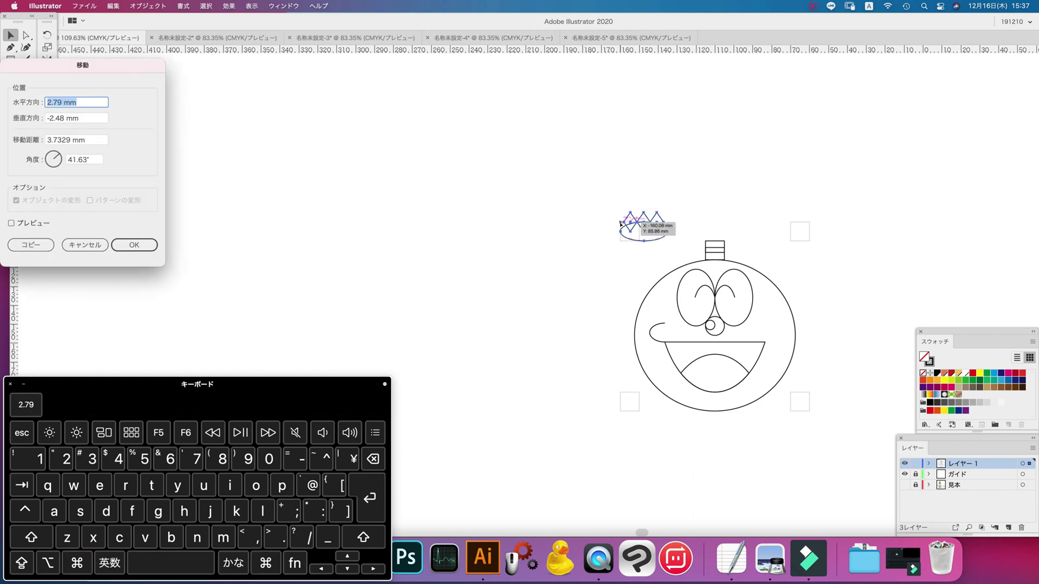
type("-5.5")
key("Tab")
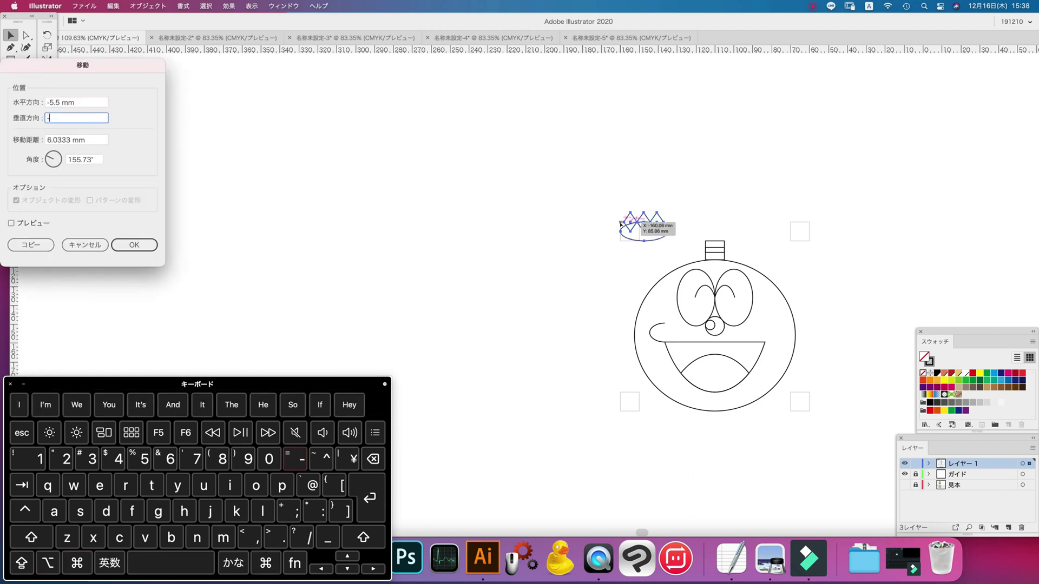
key("Return")
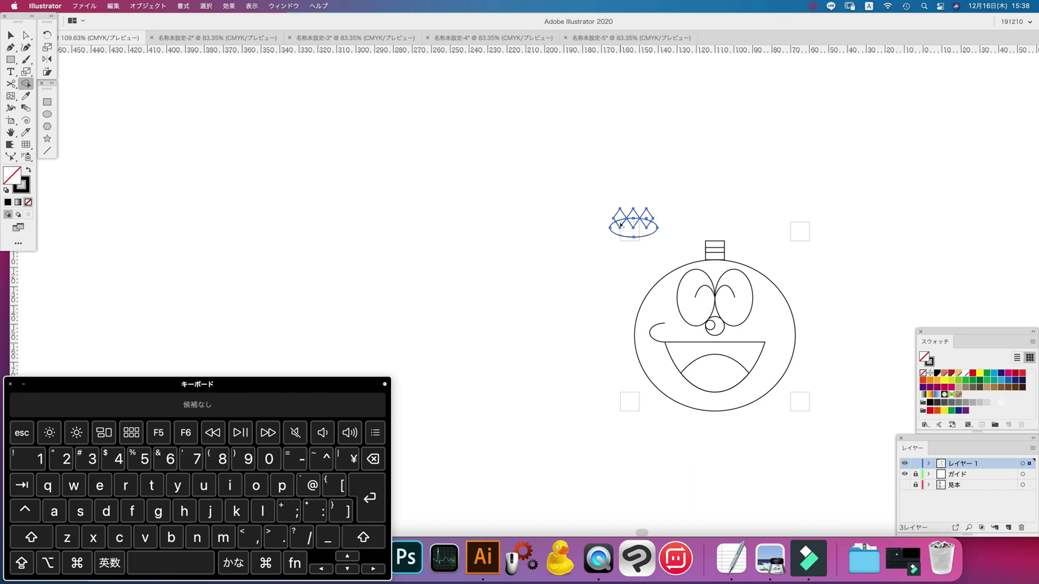
Shift the ellipse and diamonds -7 mm horizontally and 0 mm vertically twice, splitting off a diamond overlap with Shape Builder after each move.
key("v")
key("Return")
type("-7")
key("Tab")
type("0")
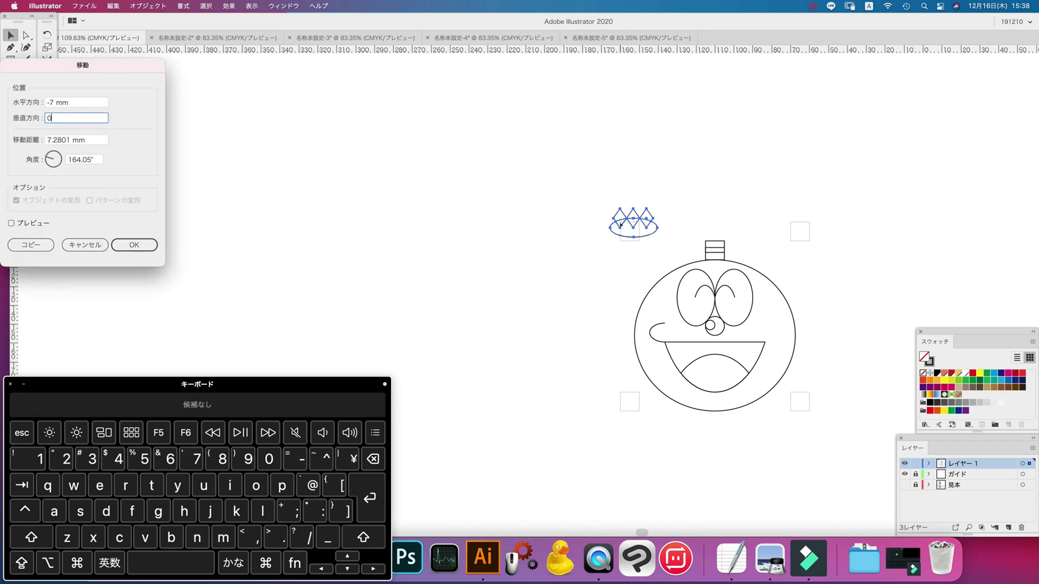
key("Return")
key("q")
key("v")
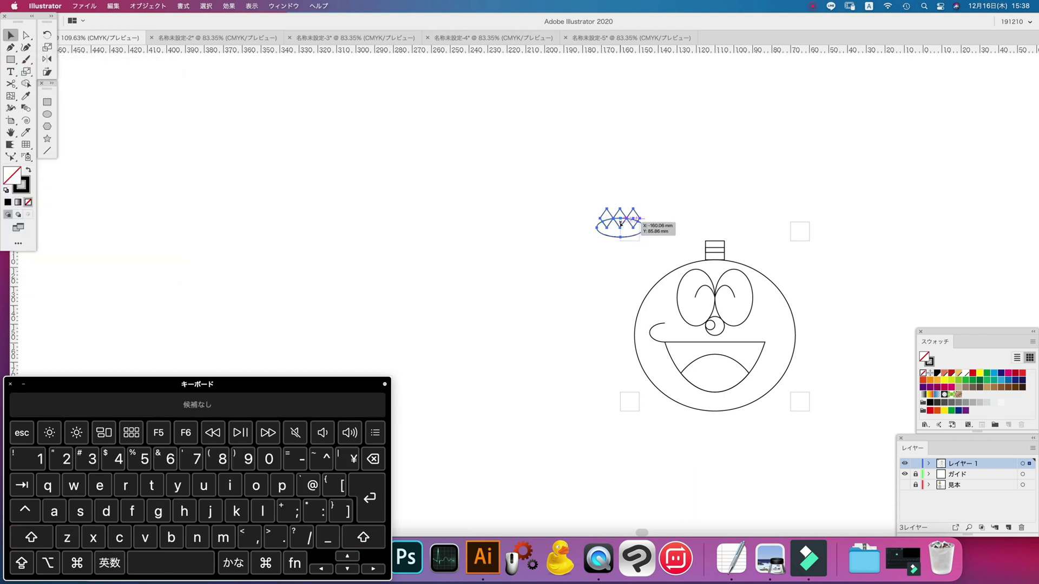
key("Return")
key("Return")
key("q")
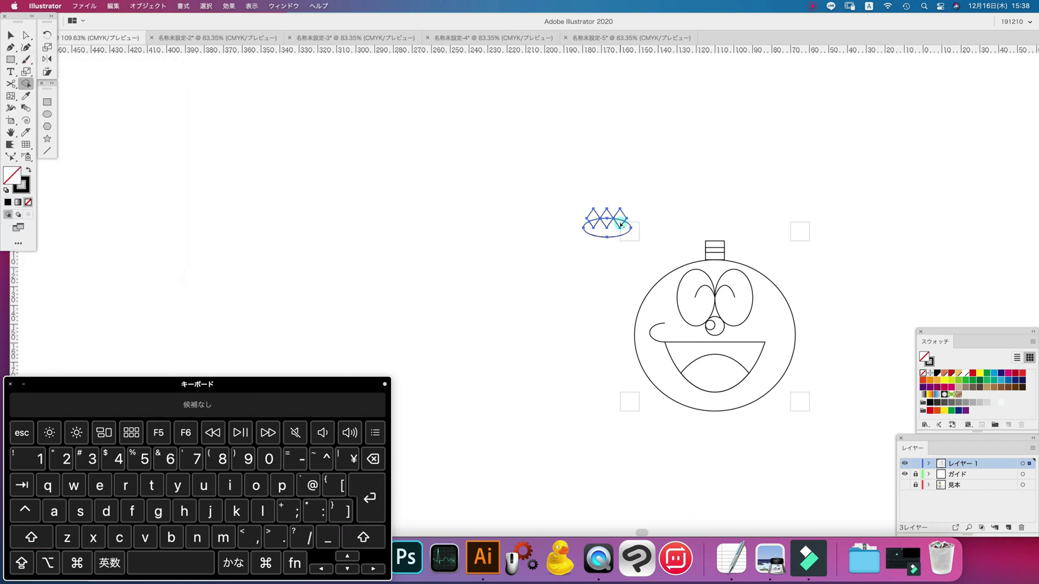
Move the ellipse and diamonds together -5.5 mm horizontally and -3 mm vertically.
key("v")
key("Return")
type("-5.5")
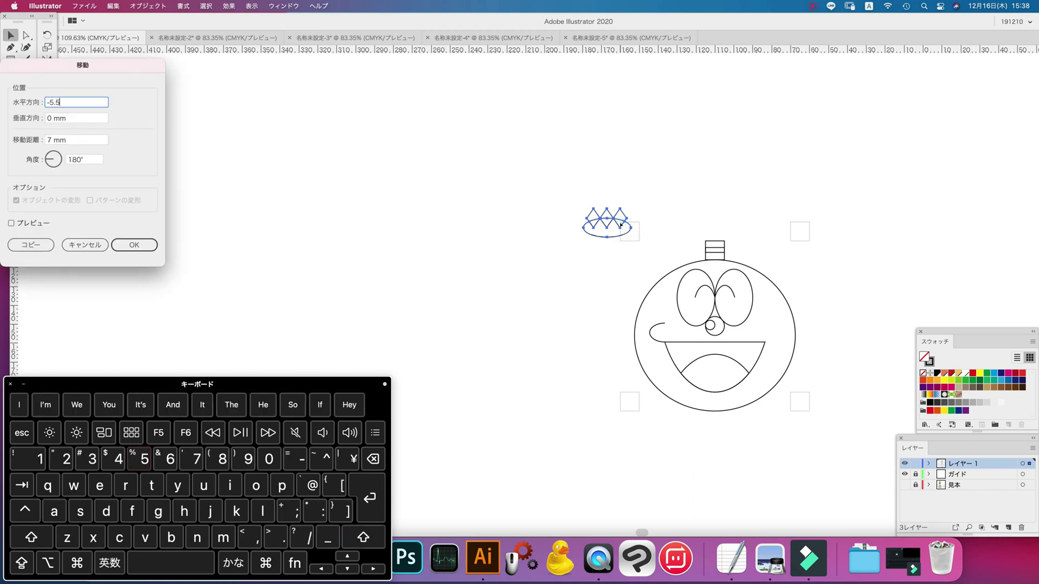
key("Tab")
key("Return")
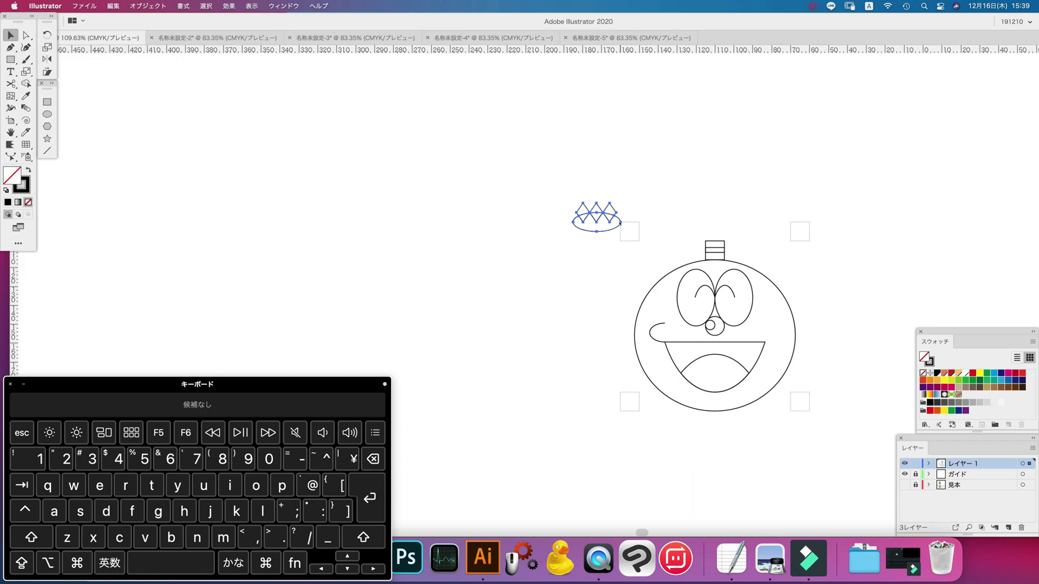
Hide the notched ellipse, delete all the diamond pieces and show the notched ellipse again.
key("super+3")
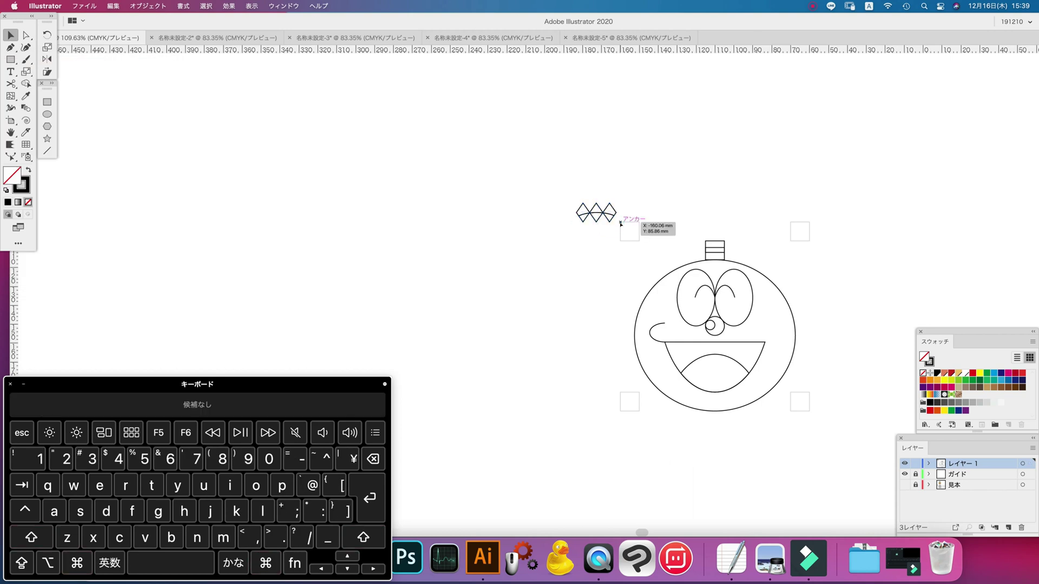
key("super+a")
key("BackSpace")
key("super+alt+3")
Move the zigzag crown shape onto the top of the head's neck piece, 62.5 mm horizontally and 5 mm vertically.
key("Return")
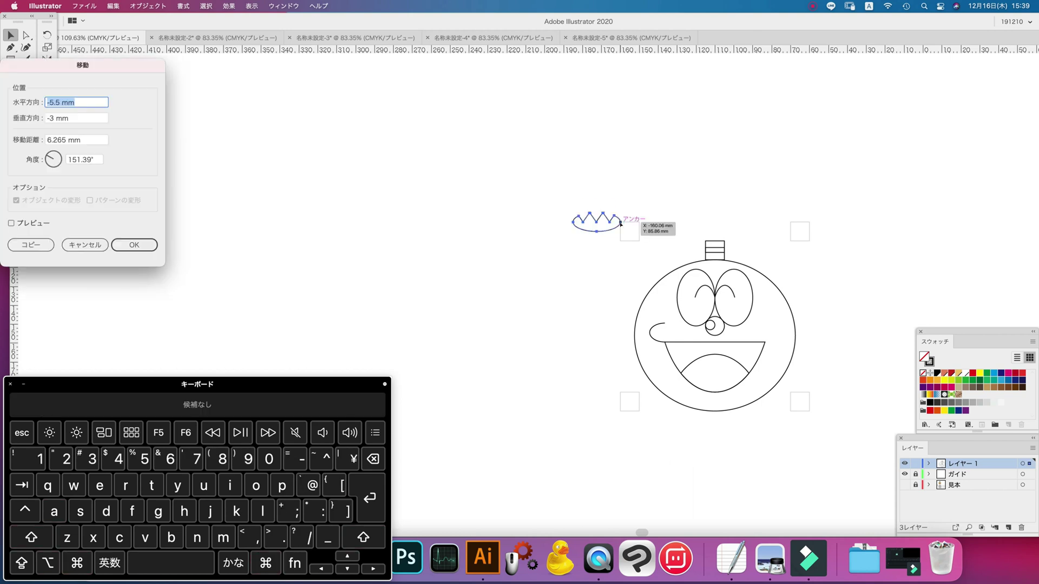
type("62.5")
key("Tab")
type("5")
key("Return")
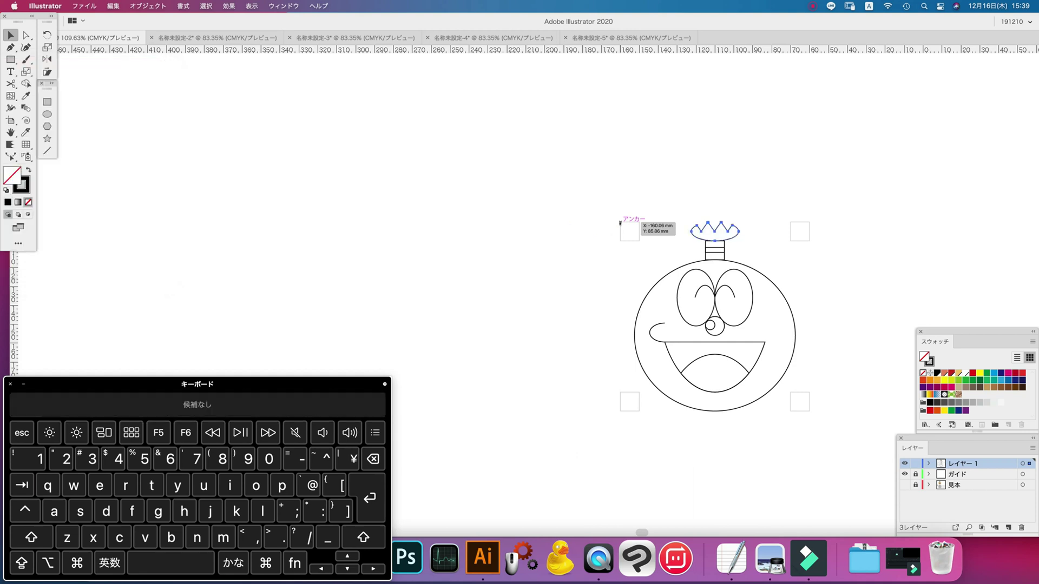
Scale all the artwork uniformly to 500% with stroke and effect scaling turned on.
key("super+a")
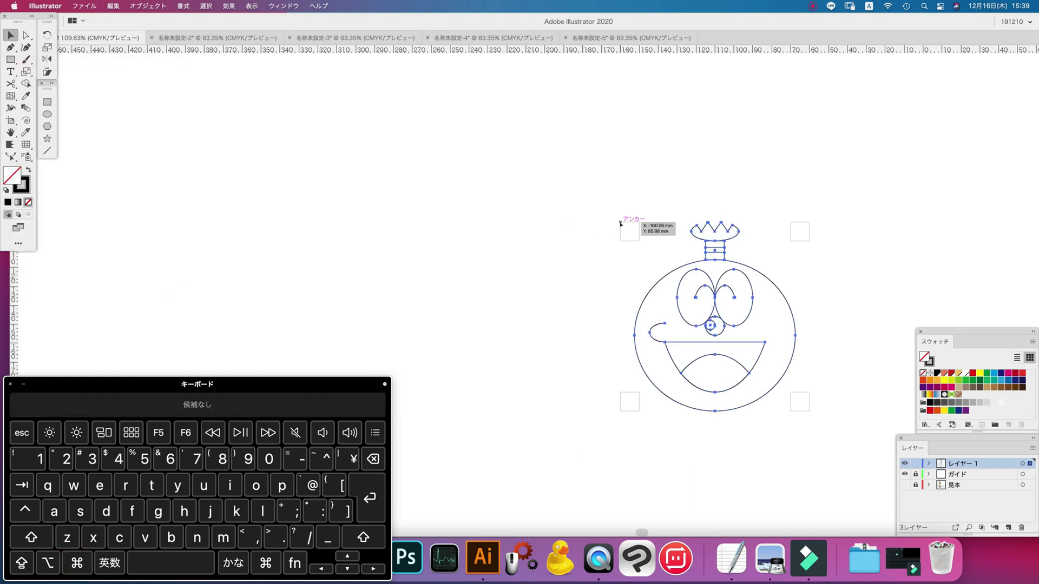
key("s")
key("Return")
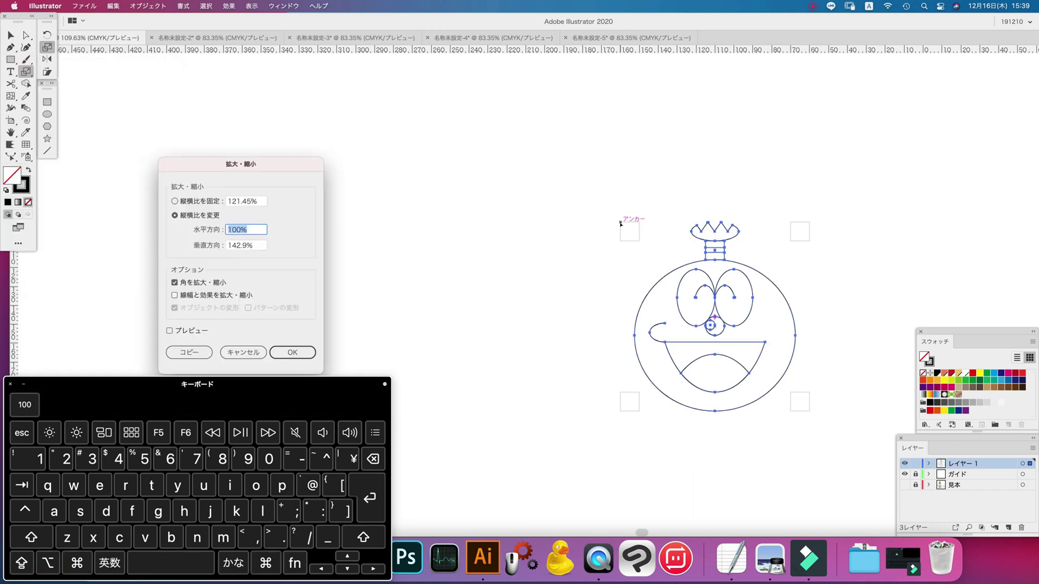
key("Tab")
key("Tab")
key("Tab")
key("Tab")
key("Tab")
key("Tab")
key("Tab")
key("Tab")
key("Tab")
type("500")
key("Tab")
key("Tab")
key("Tab")
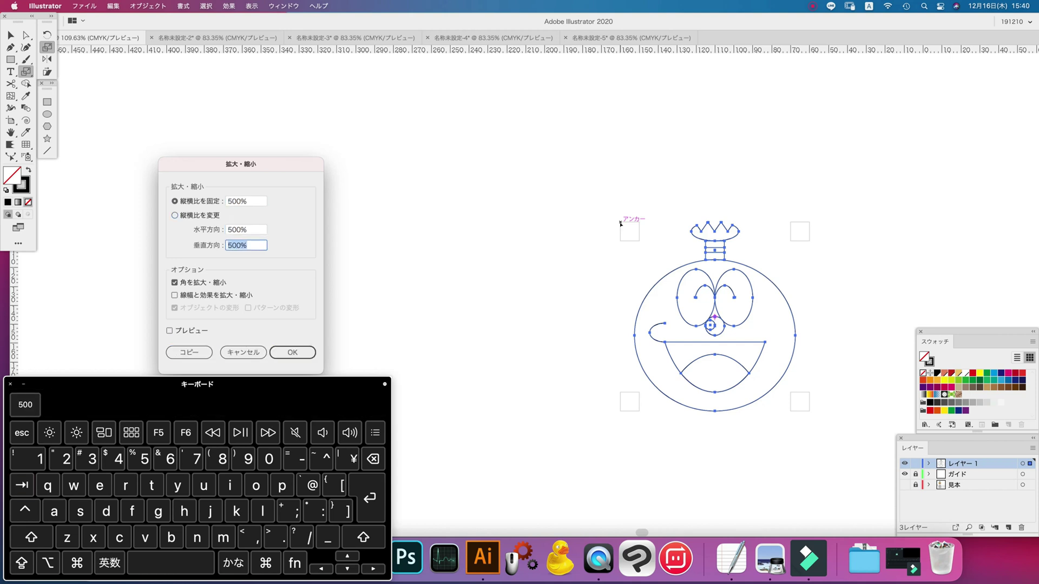
key("Tab")
key("Tab")
key("Return")
Scale all the artwork uniformly to 20% with stroke and effect scaling turned off.
key("Return")
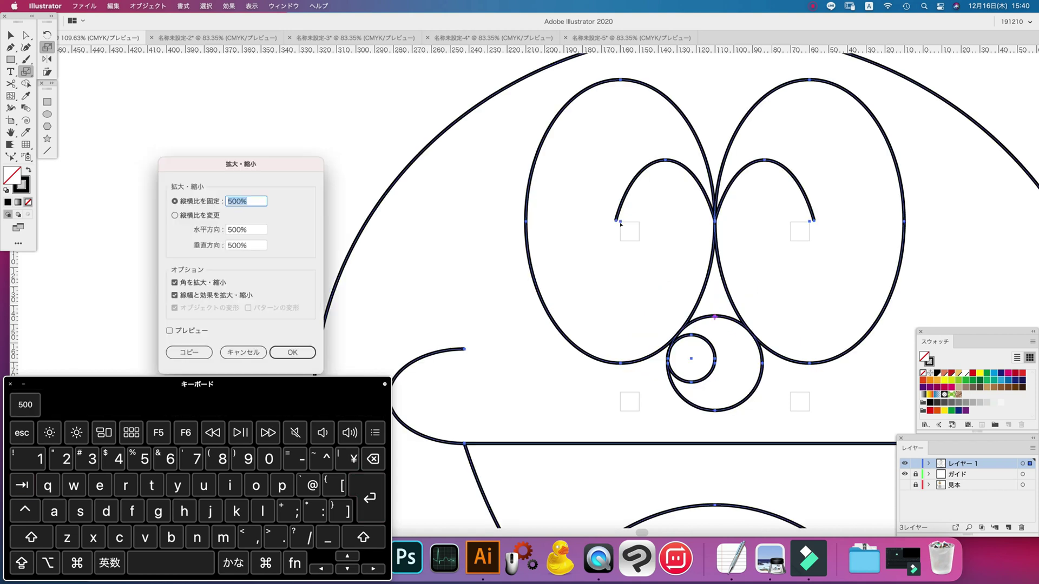
type("20")
key("Tab")
key("Tab")
key("Return")
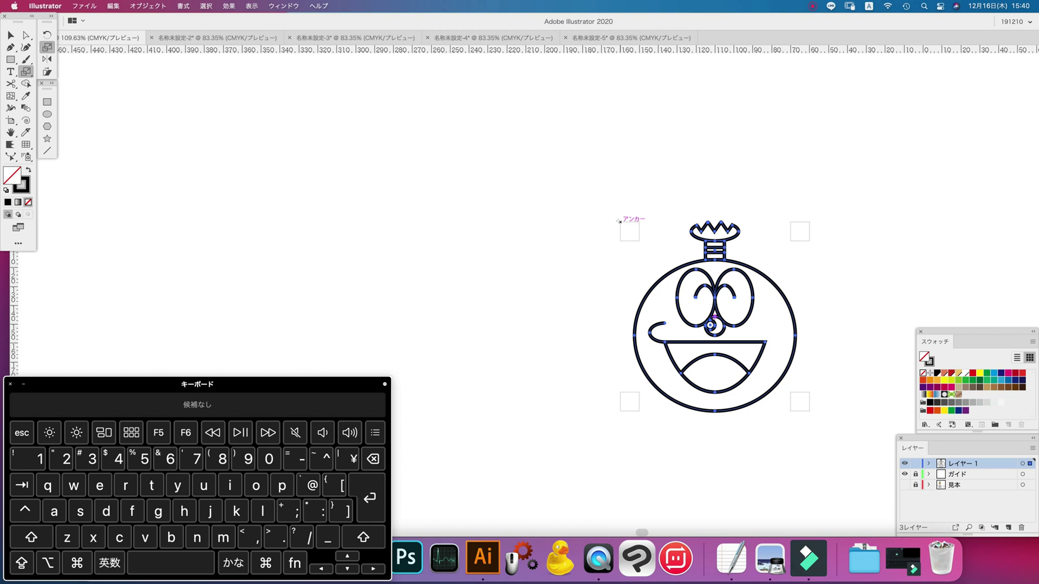
Move all the artwork -50 mm horizontally and -54.5 mm vertically.
key("v")
key("Return")
type("-50")
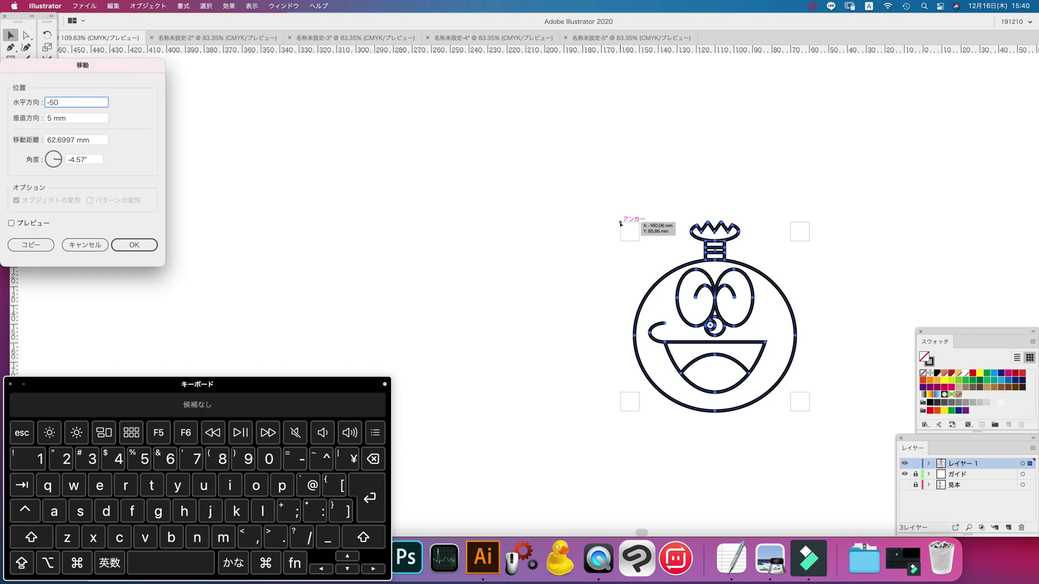
key("Tab")
type("-54.5")
key("Return")
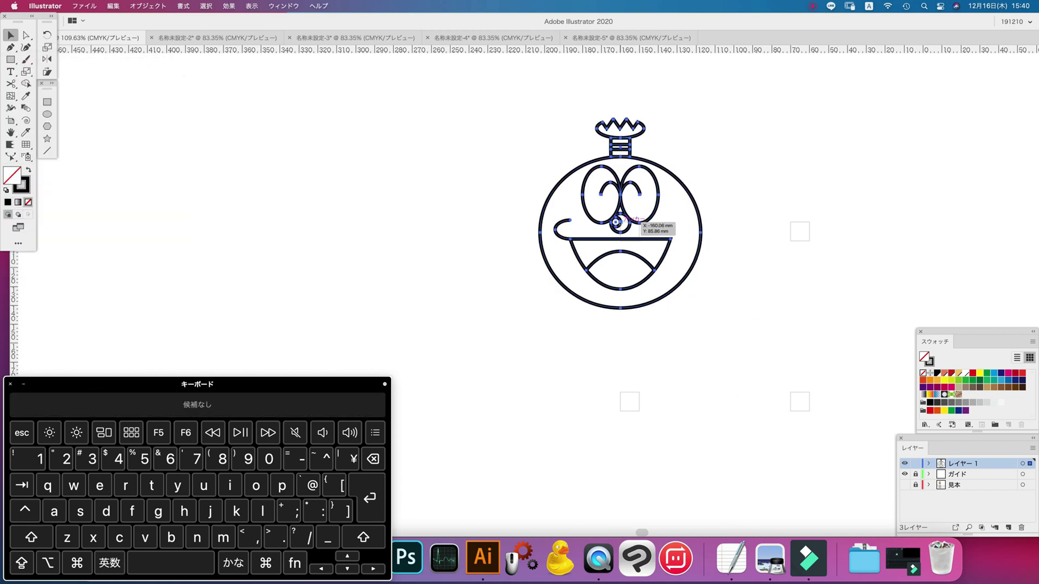
Scale only the small highlight circle inside the nose to 10% with stroke and effect scaling turned on.
key("super+shift+a")
key("s")
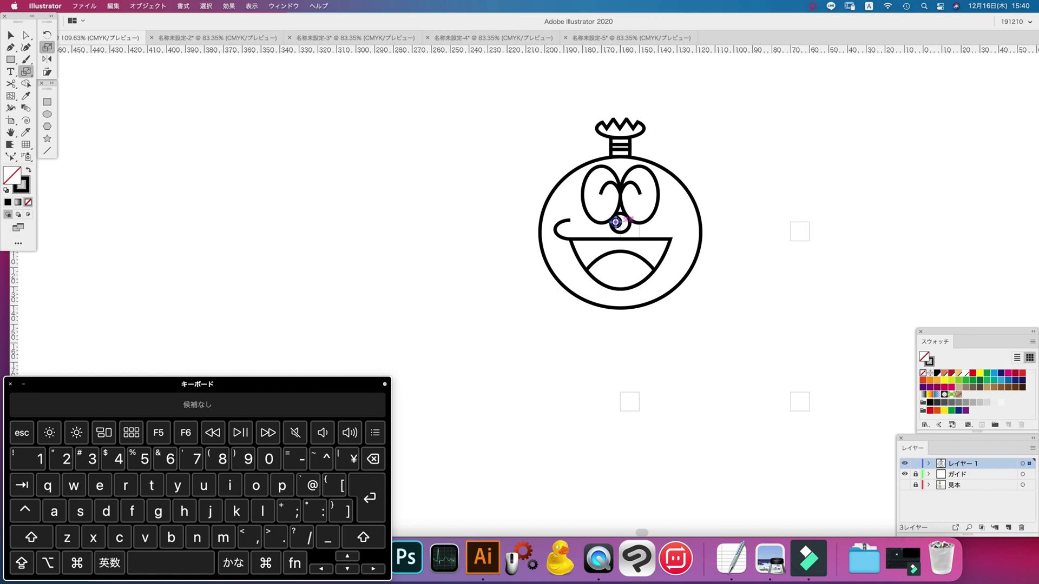
key("Return")
type("10")
key("Tab")
key("space")
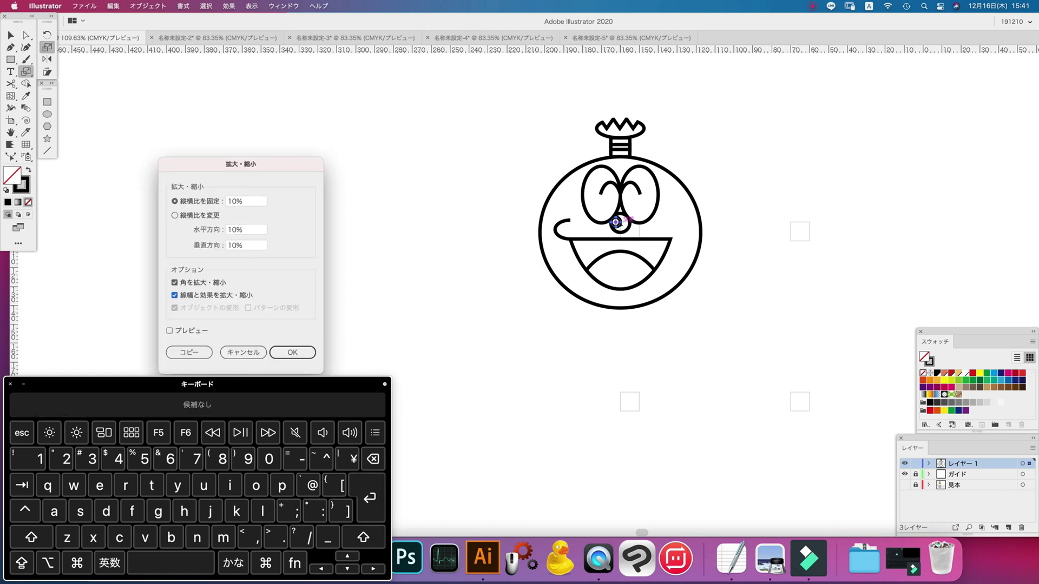
key("Return")
Scale the nose's highlight circle to 1000% with stroke and effect scaling turned off.
key("Return")
type("1000")
key("Tab")
key("Return")
Move all the artwork 0 mm horizontally and -15.5 mm vertically.
key("super+a")
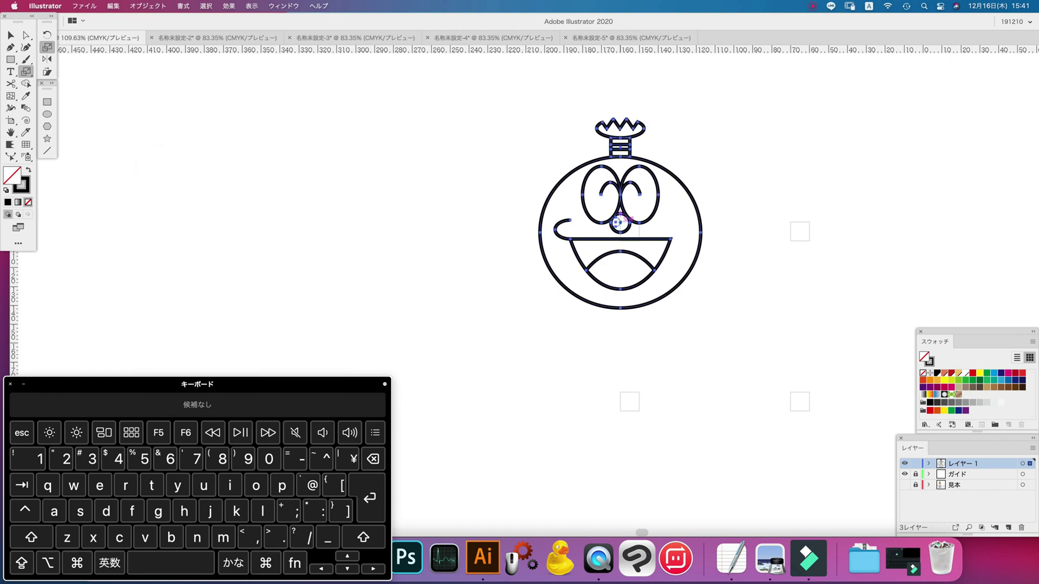
key("v")
key("Return")
key("Tab")
type("-15.5")
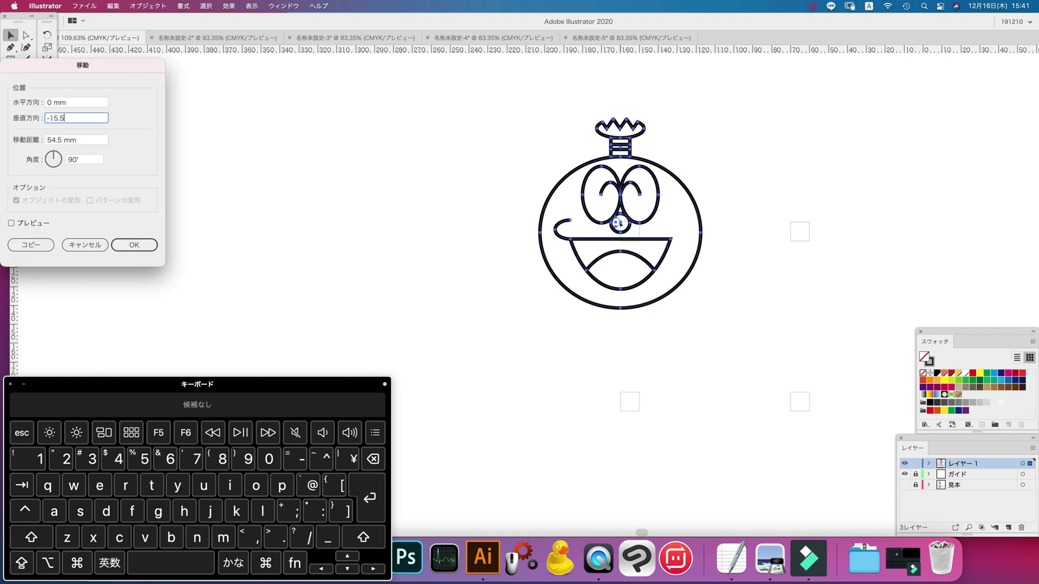
key("Return")
key("Return")
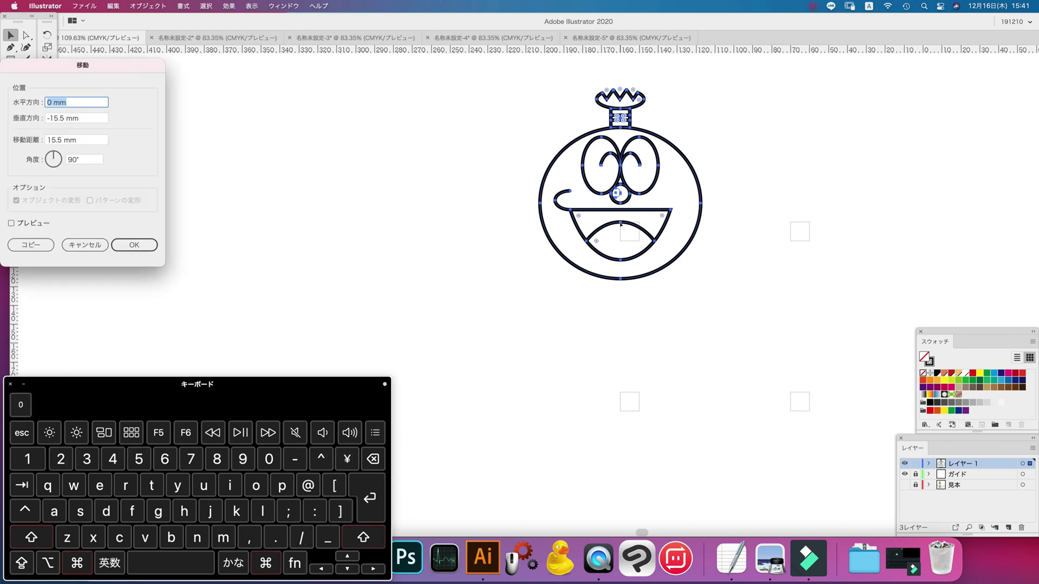
key("Return")
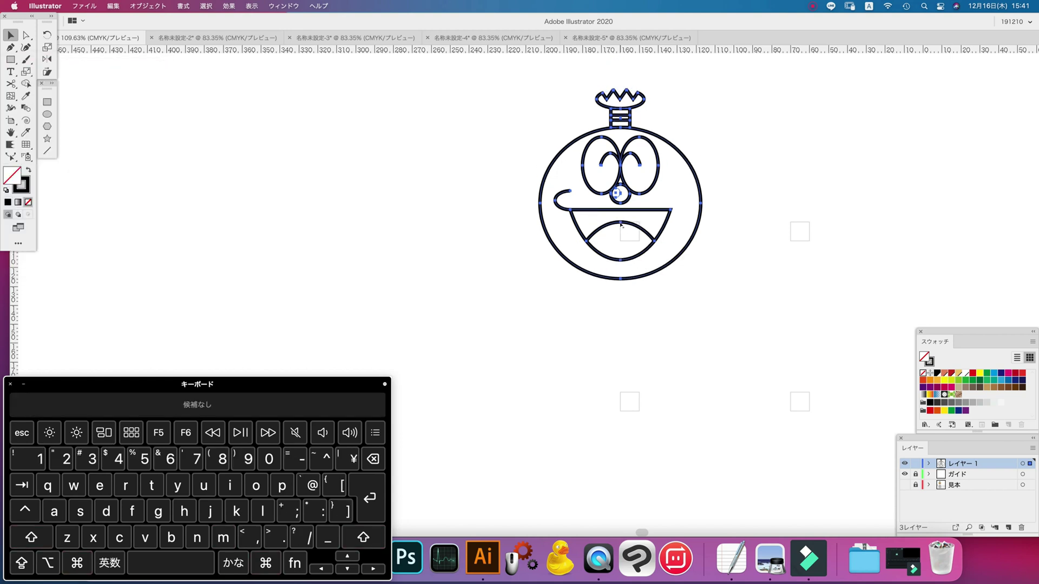
Scale only the tongue shape in the mouth to 60% with stroke and effect scaling turned on.
key("super+shift+a")
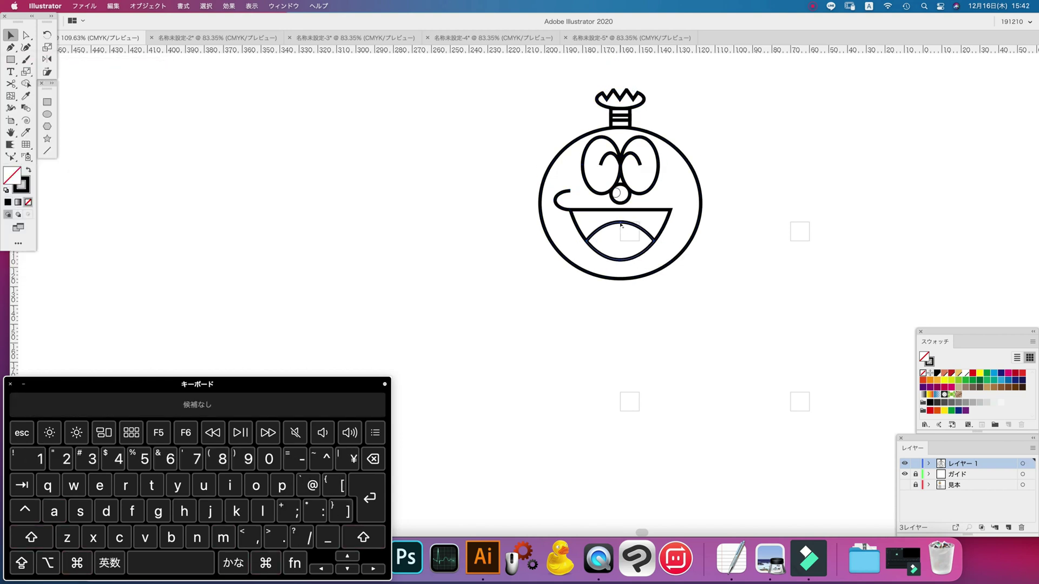
key("s")
key("Return")
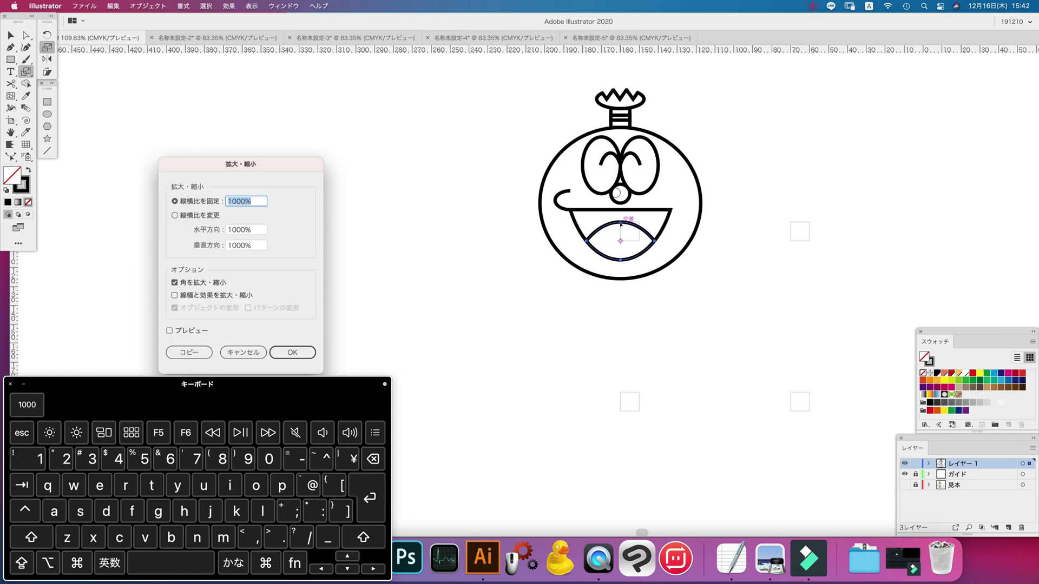
key("Return")
Scale the tongue shape to 166.7% with stroke and effect scaling turned off.
key("Return")
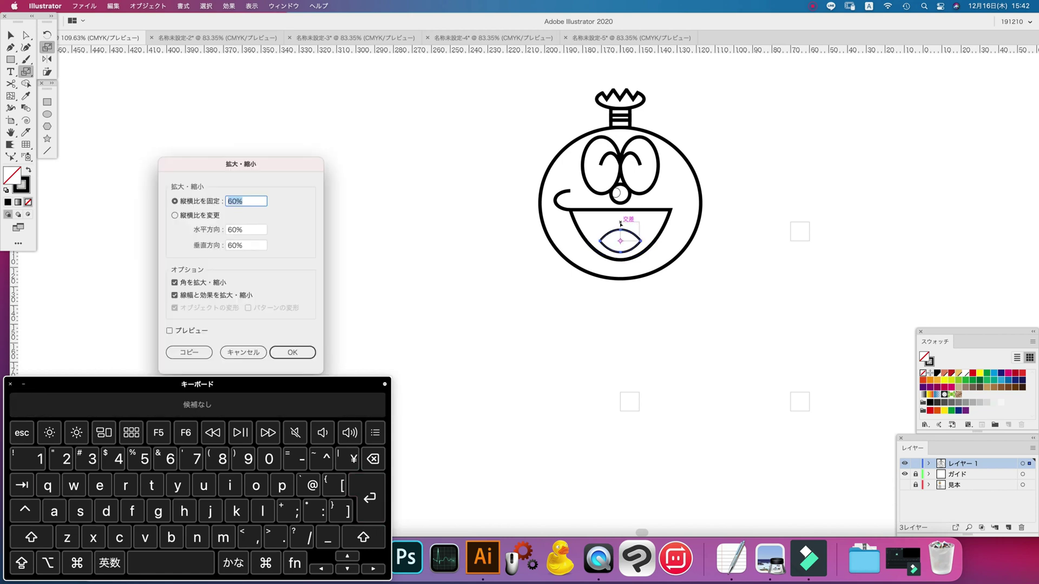
type("166.7")
key("Tab")
key("Return")
Move the tongue shape 0 mm horizontally and -20 mm vertically, clear of the mouth's lower curve.
key("v")
key("Return")
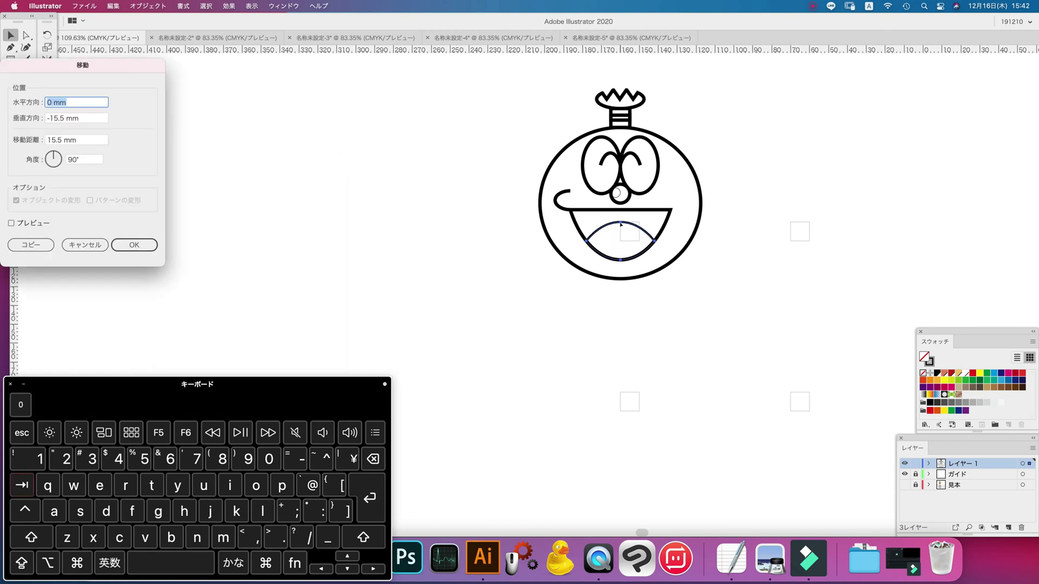
key("Return")
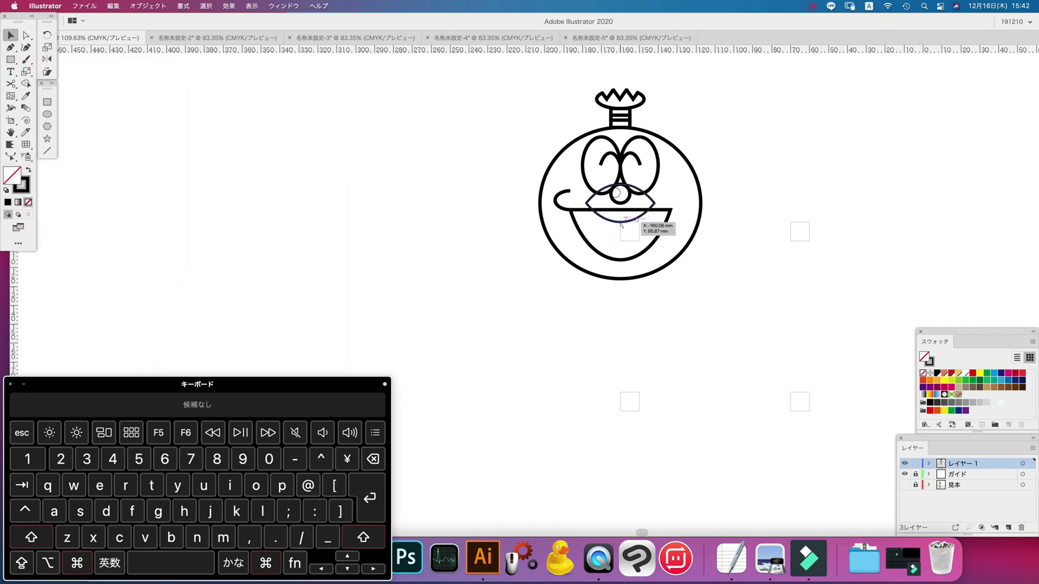
Delete the tongue's lower curve and move the remaining arc 20 mm vertically back into the mouth.
key("a")
key("v")
key("Return")
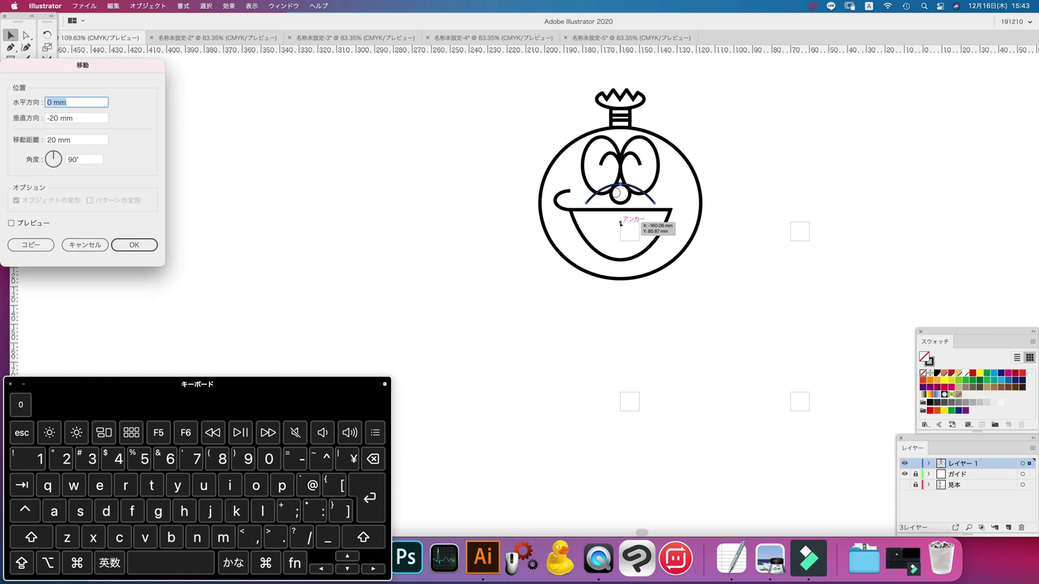
key("Tab")
key("Return")
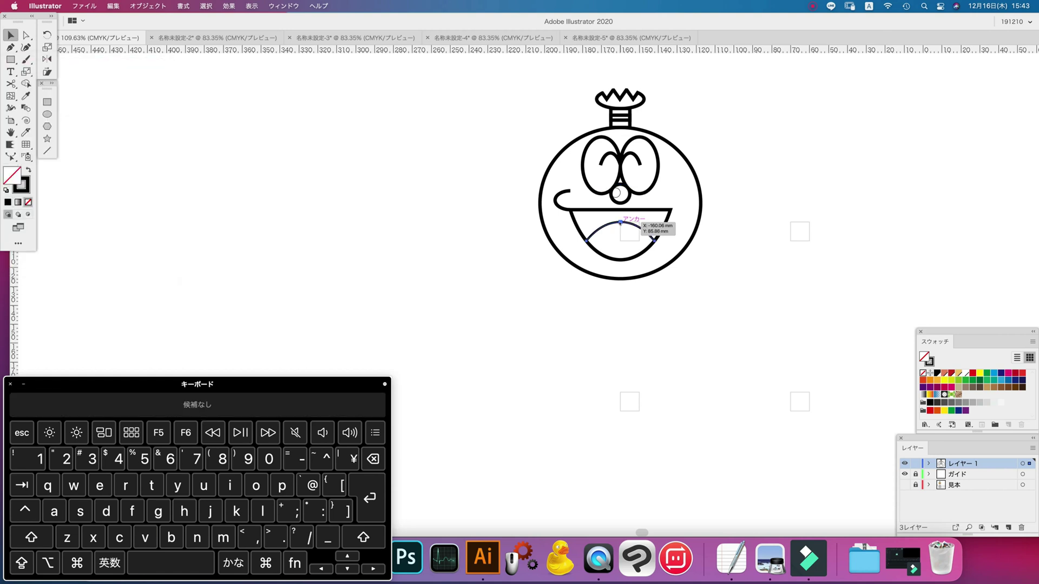
Move all the artwork 0 mm horizontally and 56.5 mm vertically.
key("super+a")
key("Return")
type("5")
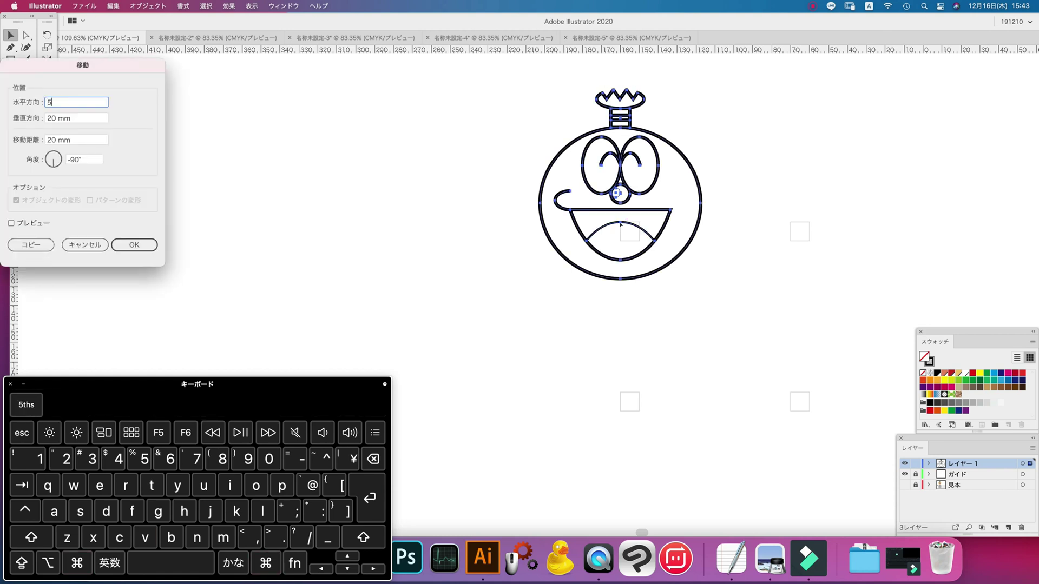
type("6.5")
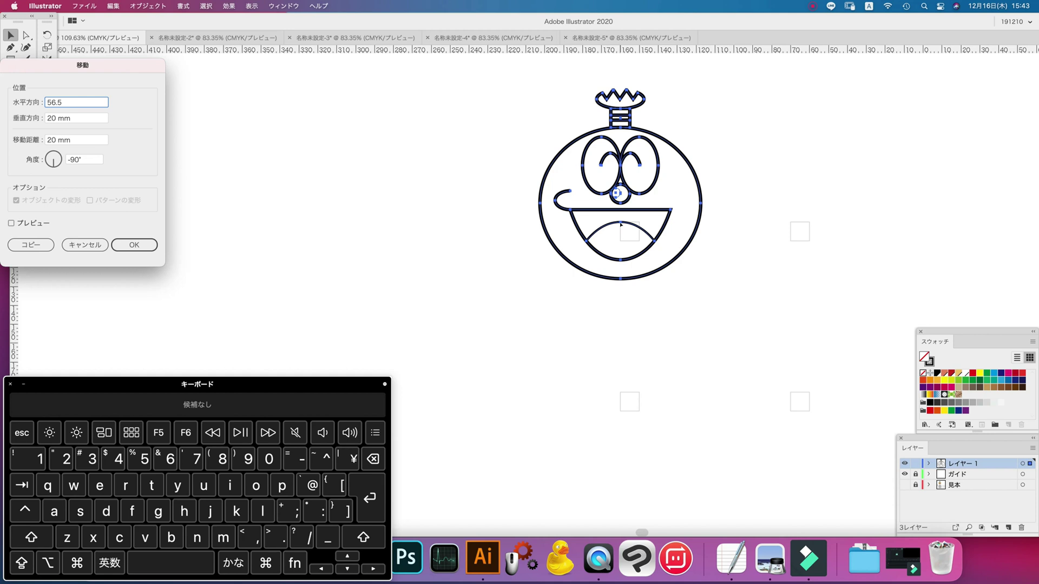
key("BackSpace")
key("BackSpace")
key("BackSpace")
key("BackSpace")
key("Tab")
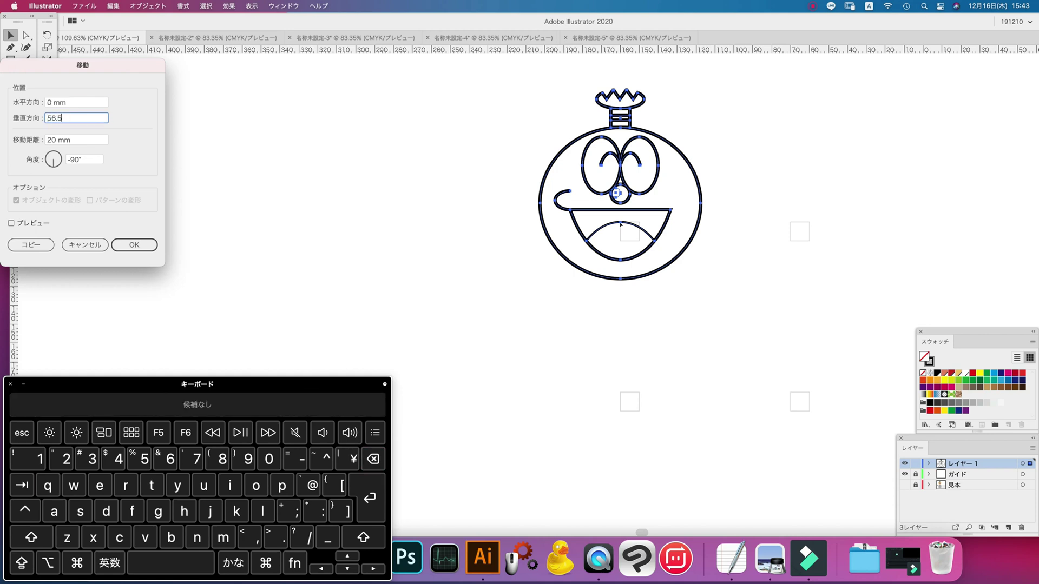
key("Return")
Thin the outline of the neck's middle band by scaling the band to 60% and back up by 166.7%.
key("super+shift+a")
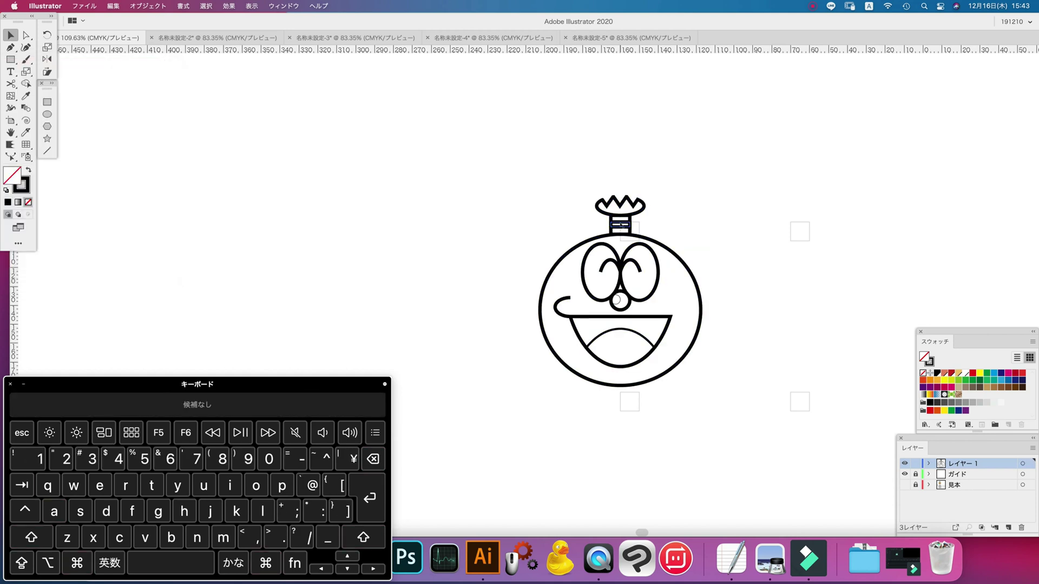
key("s")
key("Return")
type("70")
key("Return")
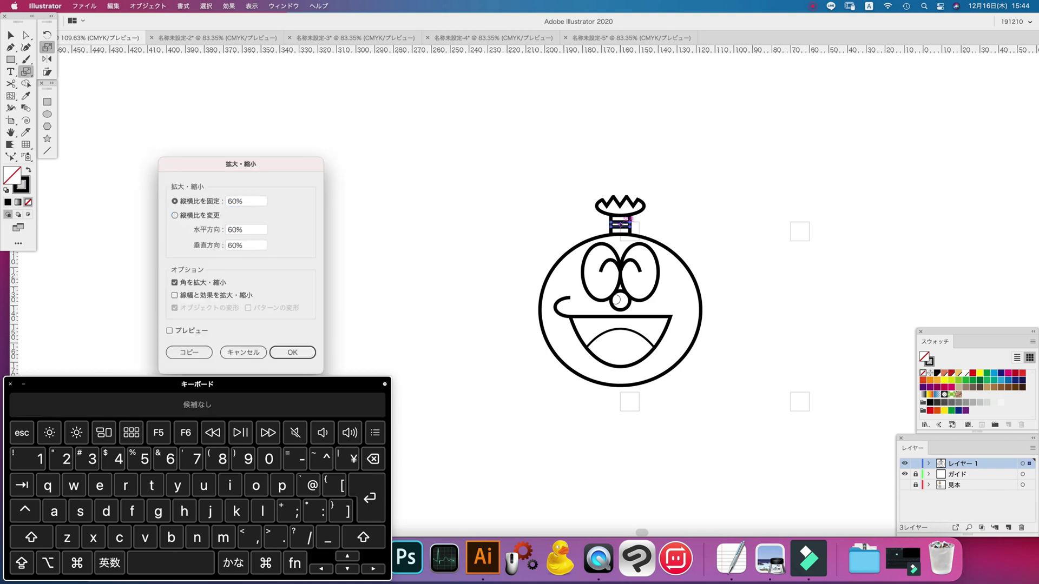
left_click(621, 223, "alt")
type("166.7")
key("Return")
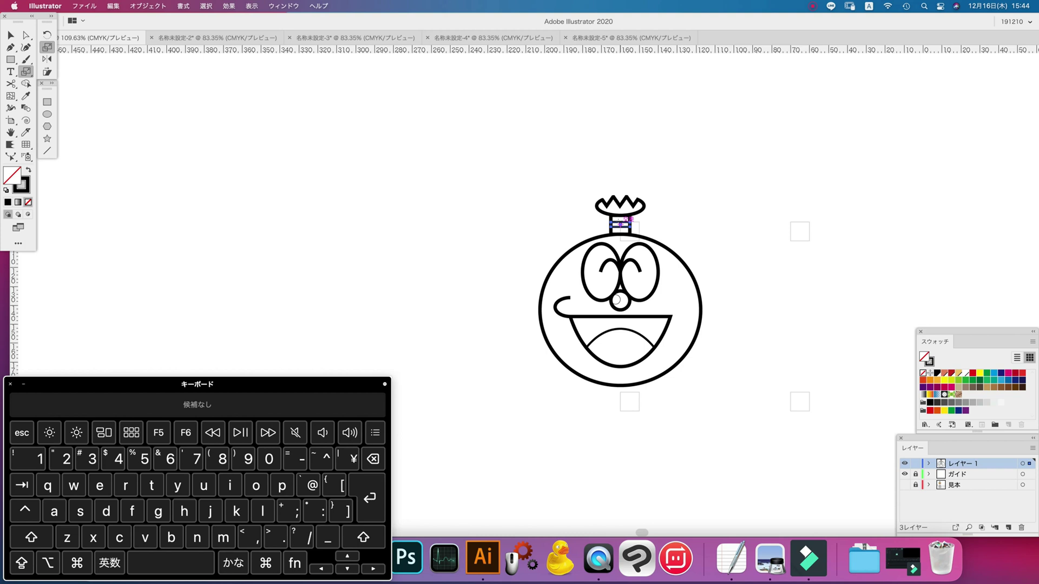
Move all the artwork 6 mm vertically and fill the crown with black using the Live Paint Bucket.
key("super+a")
key("v")
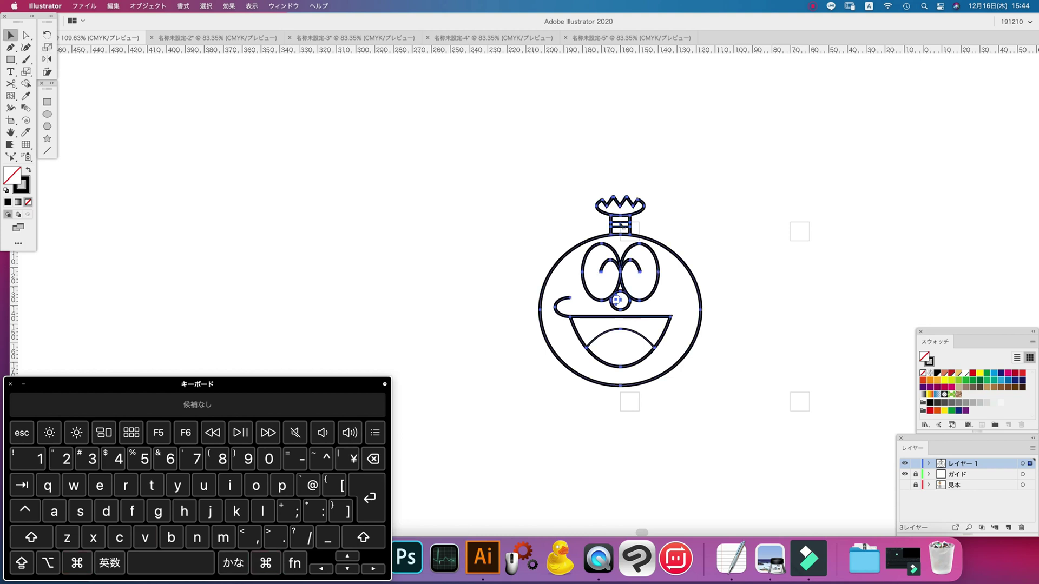
key("Return")
key("Tab")
type("6")
key("Return")
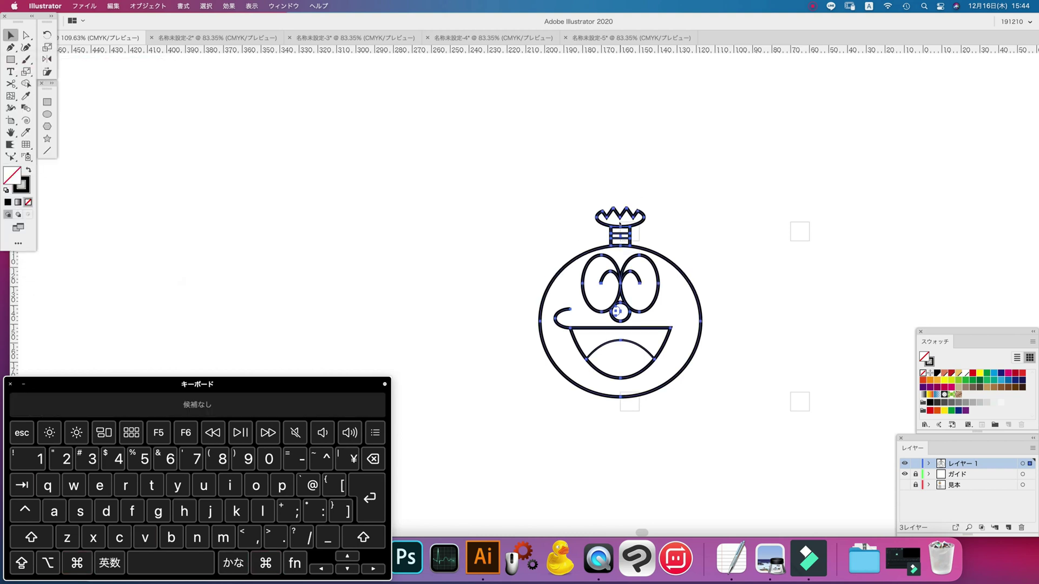
key("k")
left_click(621, 225)
key("v")
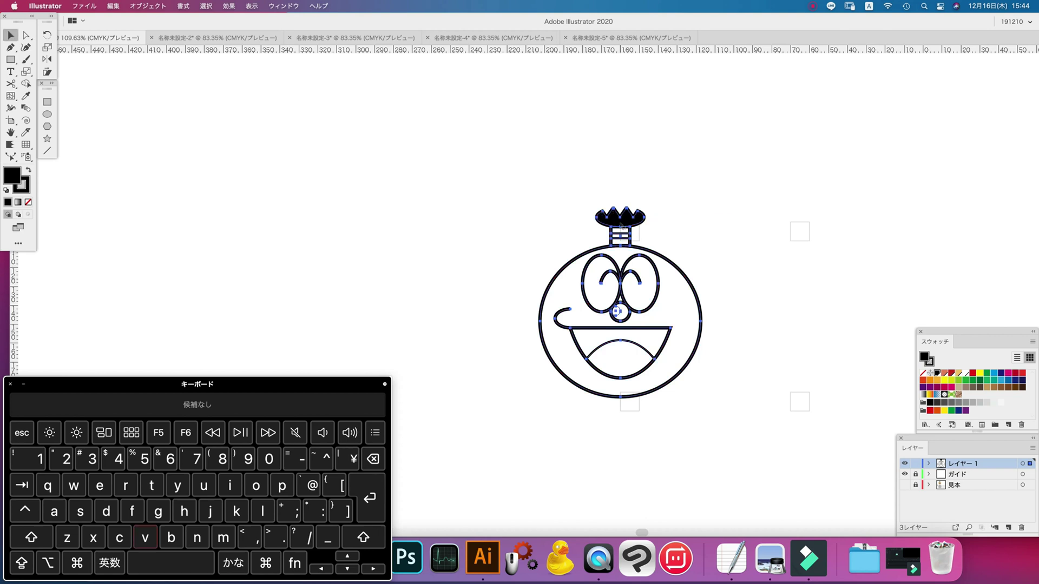
Move all the artwork -5 mm vertically and fill the neck's top band with red using the Live Paint Bucket.
key("Return")
key("Tab")
type("-5")
key("Return")
key("k")
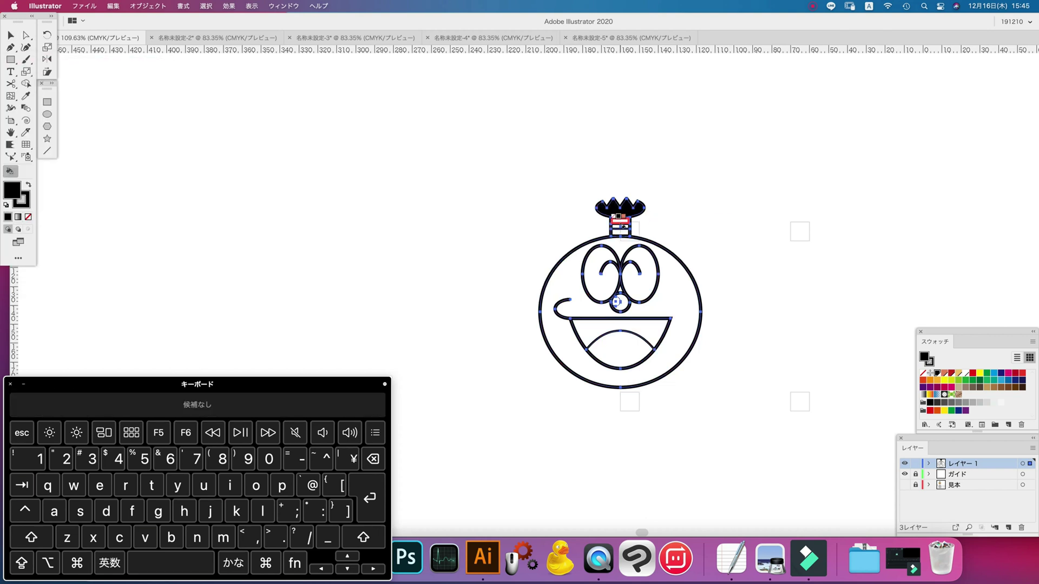
key("Right")
key("Right")
left_click(622, 227)
key("v")
Shift all the artwork slightly upward and fill the neck's middle band with the same red using the Live Paint Bucket.
key("Return")
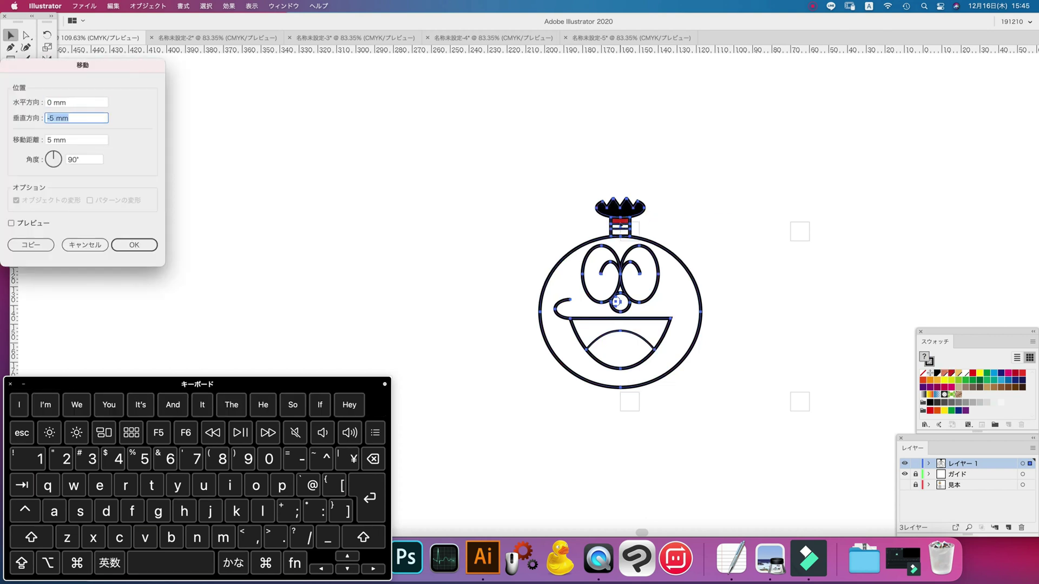
key("Return")
key("k")
left_click(622, 225)
key("v")
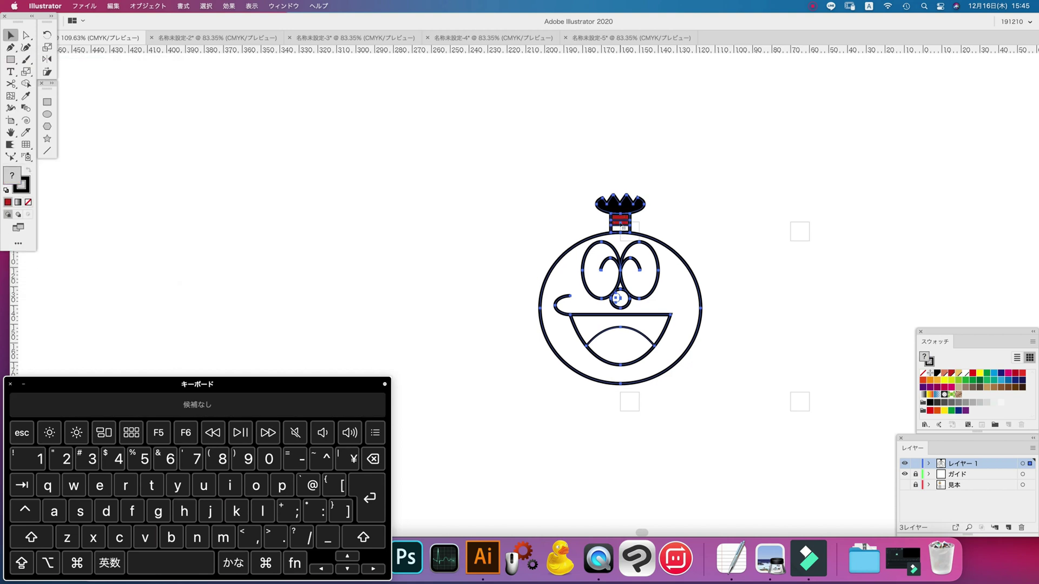
Move all the artwork -3 mm vertically and fill the neck's bottom band with the same red.
key("Return")
key("Return")
key("k")
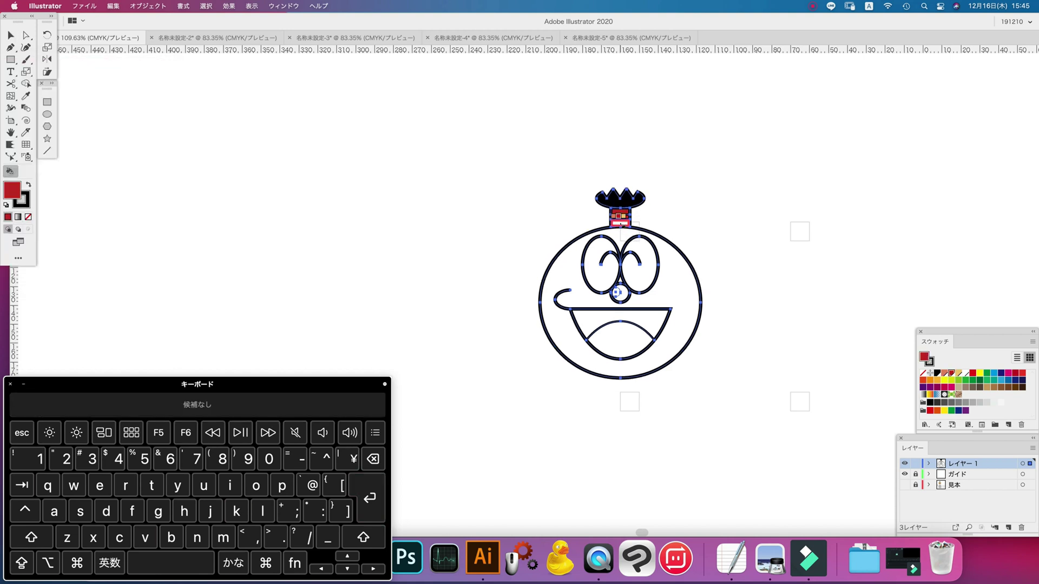
key("v")
Move all the artwork -10 mm vertically and fill the face with tan using the Live Paint Bucket.
key("Return")
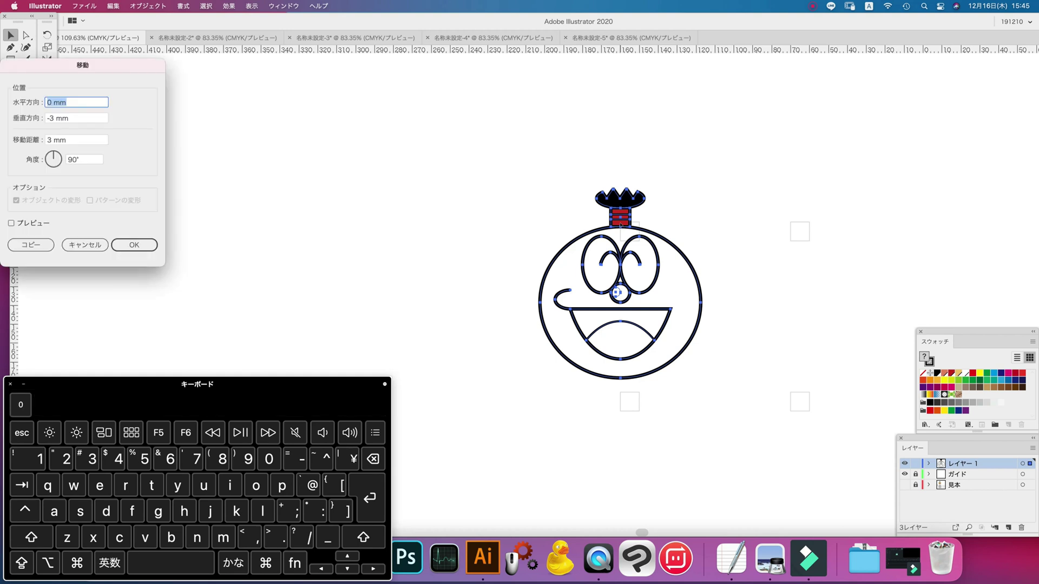
key("Tab")
type("-10")
key("Return")
key("k")
left_click(621, 224)
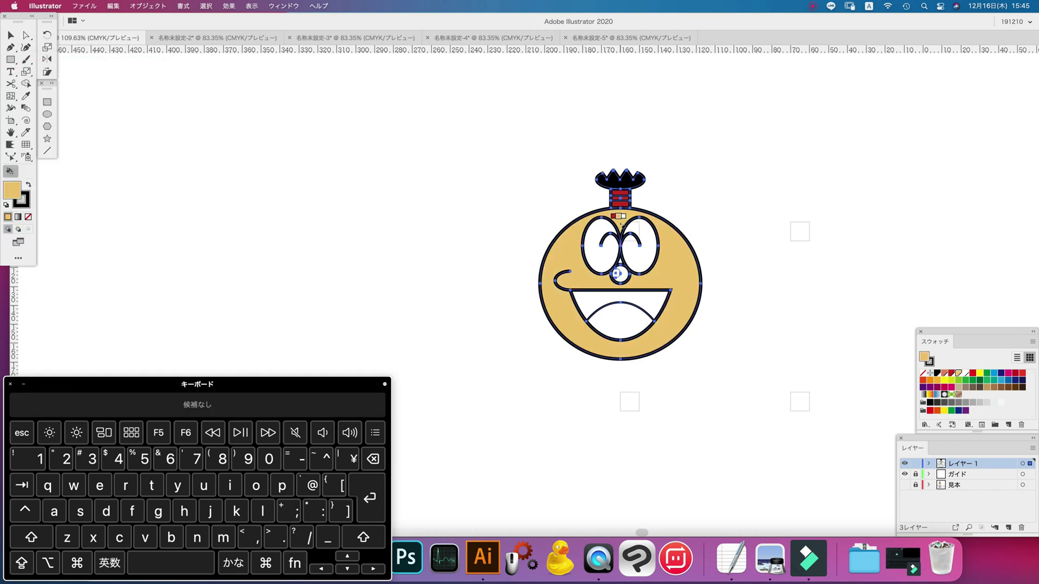
Move all the artwork -20 mm vertically.
key("v")
key("Return")
key("Tab")
type("-20")
key("Return")
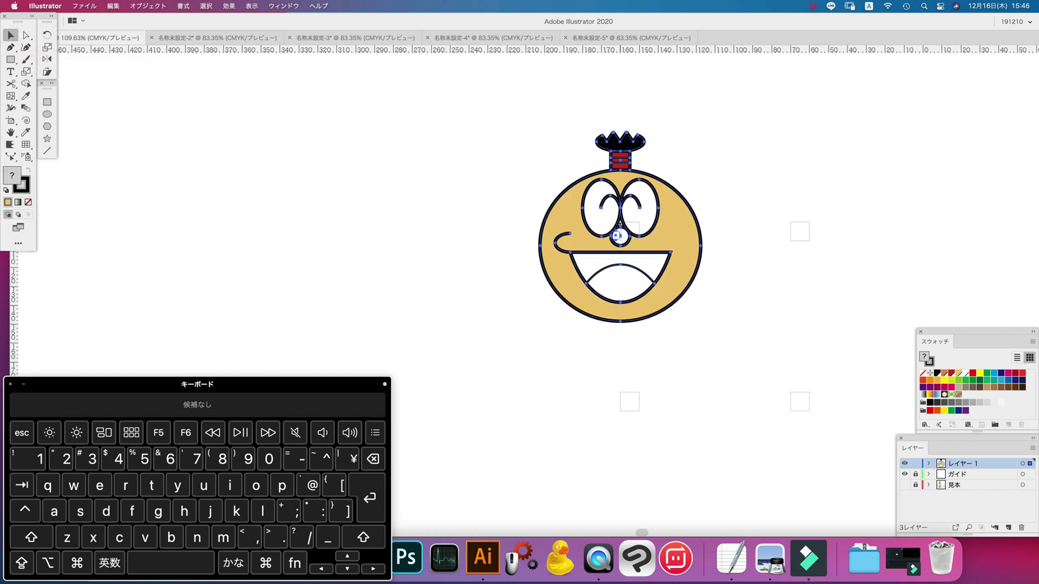
Move all the artwork another -5 mm vertically and fill the nose with red using the Live Paint Bucket.
key("k")
key("v")
key("Return")
key("Tab")
type("-5")
key("Return")
key("k")
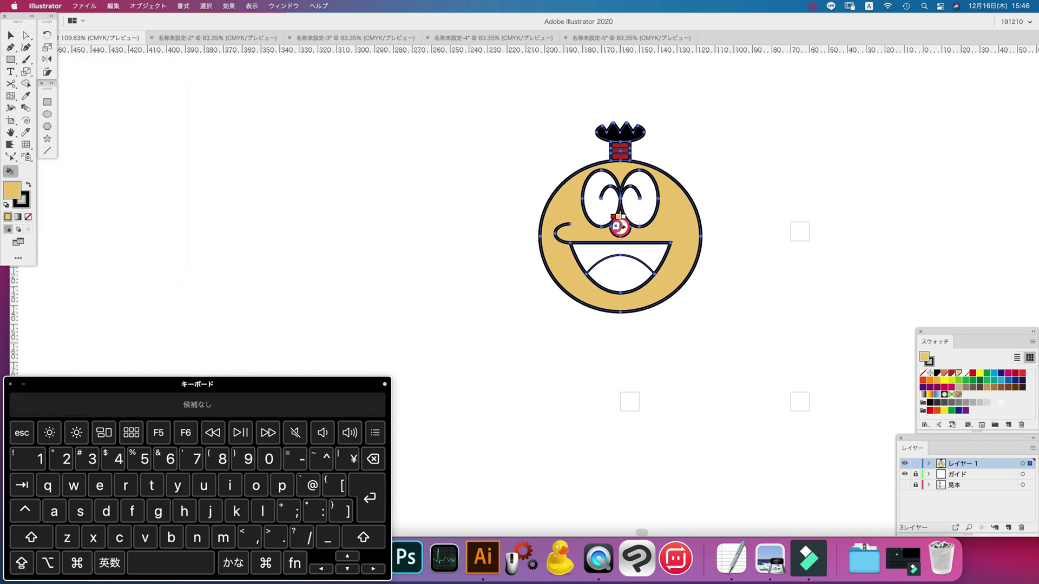
key("Left")
left_click(620, 226)
Move all the artwork -15 mm vertically and fill the mouth area above the tongue with the same red.
key("v")
key("Return")
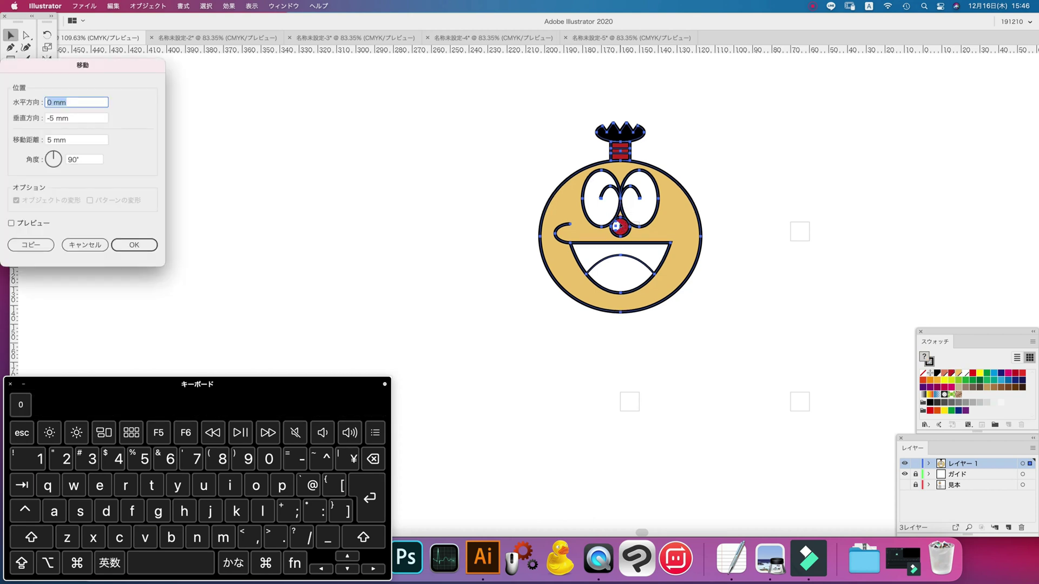
key("Tab")
key("Return")
key("k")
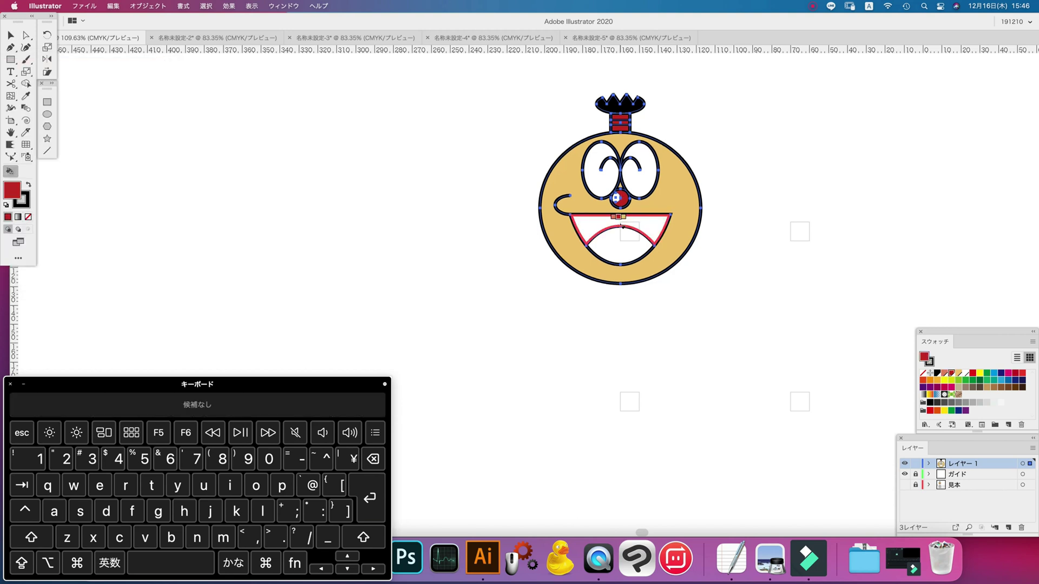
left_click(621, 226)
Move all the artwork -5 mm vertically and fill the tongue with salmon pink using the Live Paint Bucket.
key("v")
key("Return")
key("Tab")
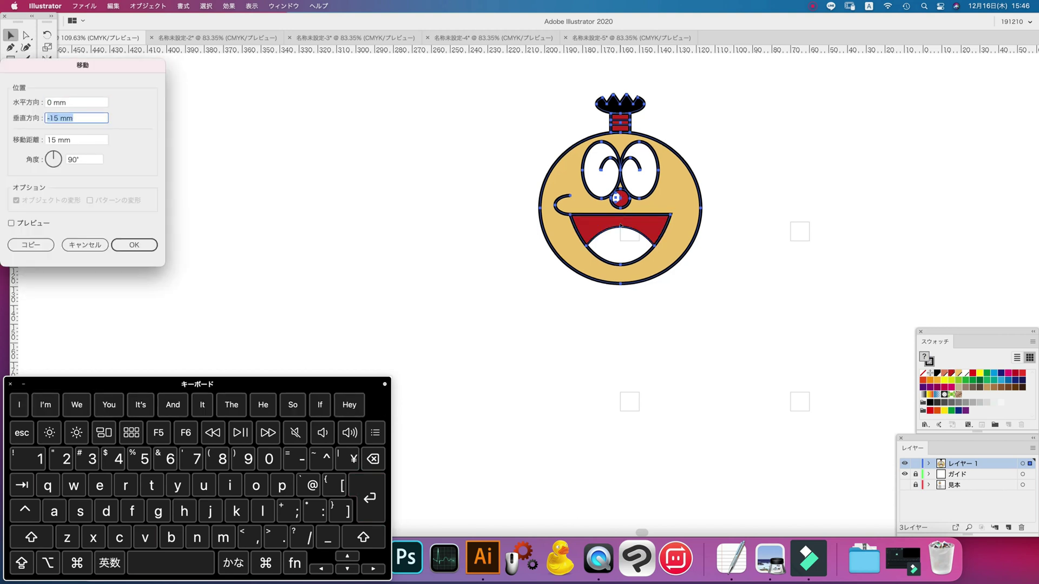
type("-5")
key("Return")
key("k")
key("Left")
left_click(620, 225)
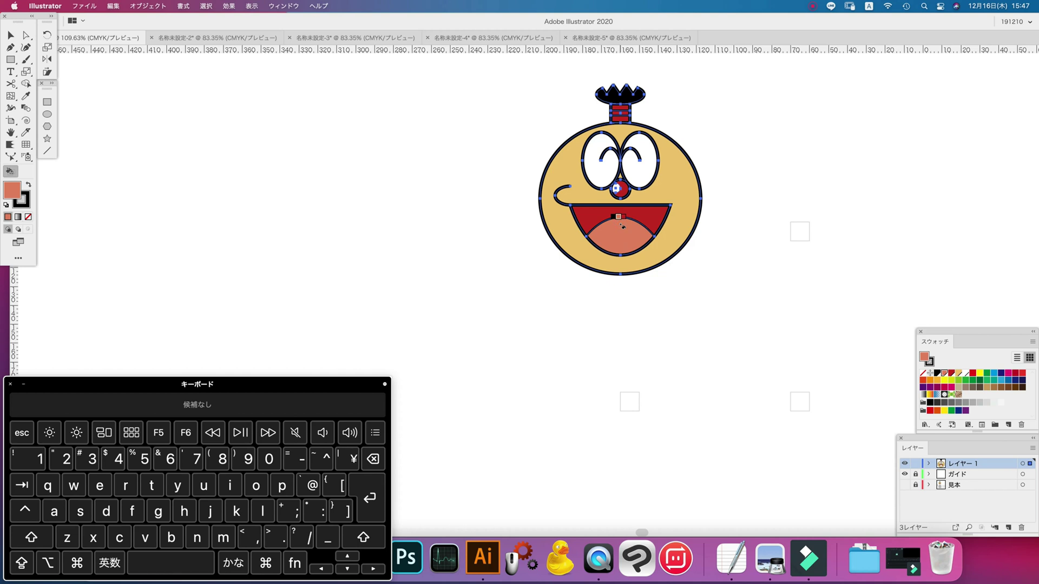
Deselect the artwork, examine the paths and pointer position in Outline view, and return to Preview.
key("super+shift+a")
key("v")
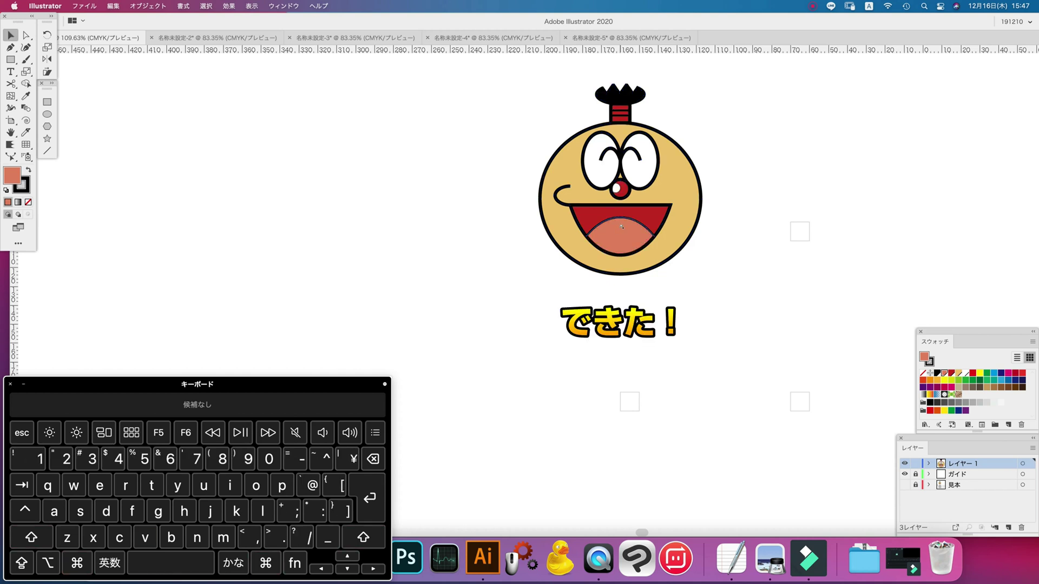
key("super+y")
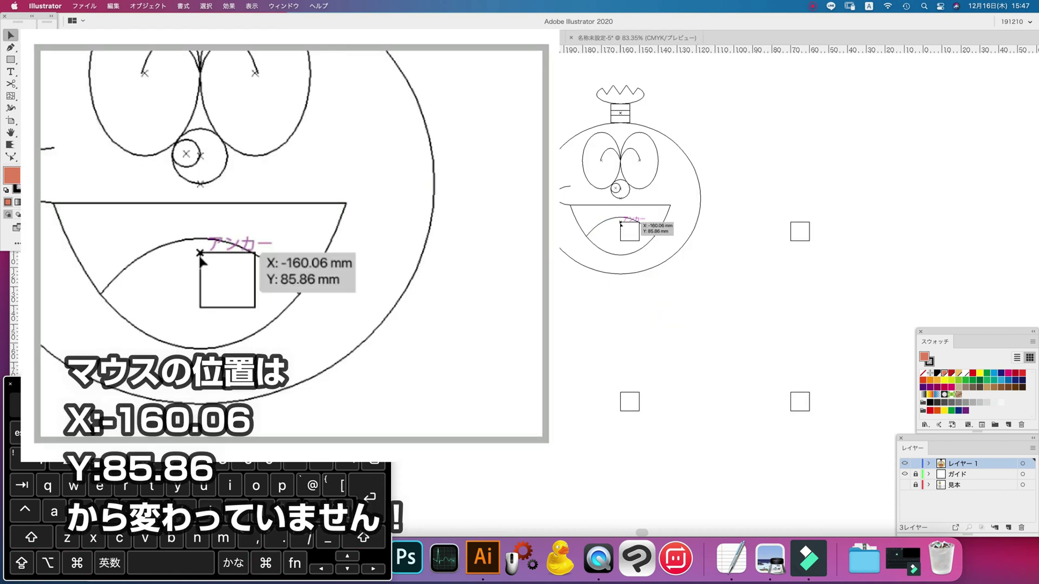
key("super+y")
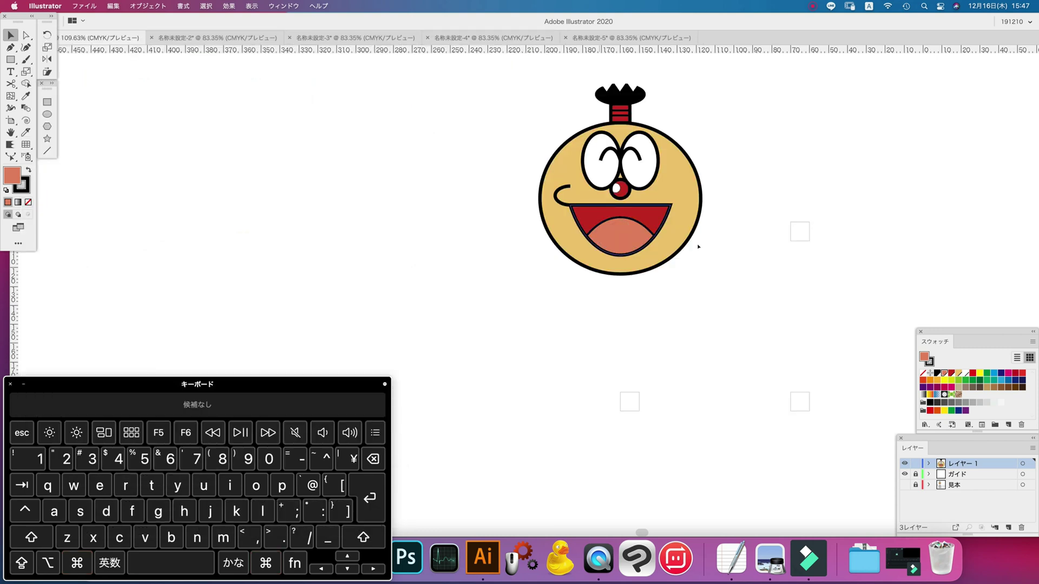
Add the point text "できたなりよ" in black above the character's crown.
left_click_drag(698, 247, 680, 333)
left_click_drag(482, 146, 802, 420)
left_click_drag(608, 337, 716, 409)
left_click(10, 72)
left_click(447, 147)
key("Hiragana")
type("でき")
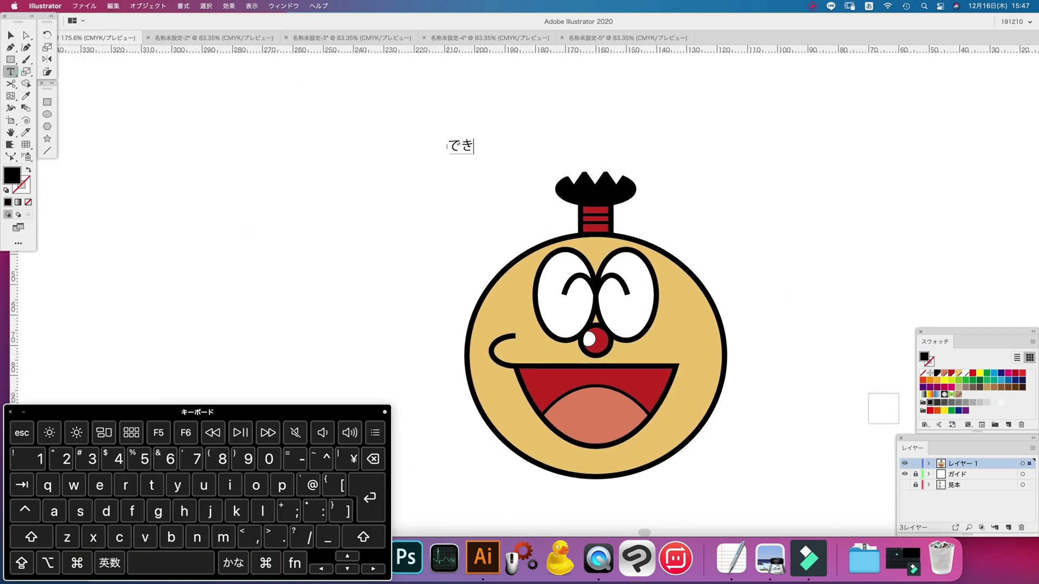
type("たなりよ")
key("Escape")
Centre the text above the crown and enlarge it to nearly the width of the face.
left_click_drag(504, 149, 615, 148)
key("super+shift+period")
key("super+shift+period")
key("super+shift+period")
key("super+shift+period")
key("super+shift+period")
key("super+shift+period")
key("super+shift+period")
key("super+shift+period")
key("super+shift+period")
key("super+shift+period")
key("super+shift+period")
key("super+shift+period")
key("super+shift+period")
key("super+shift+period")
key("super+shift+period")
key("super+shift+period")
key("super+shift+period")
key("super+shift+period")
key("super+shift+period")
key("super+shift+comma")
key("super+shift+comma")
key("super+shift+comma")
key("super+shift+comma")
key("super+shift+comma")
key("super+shift+comma")
key("super+shift+comma")
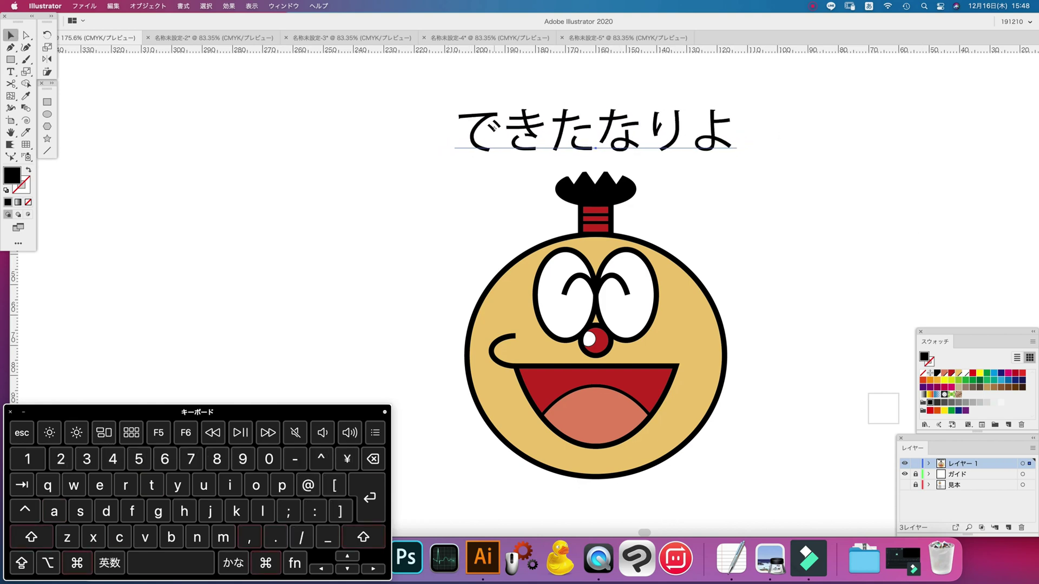
left_click(283, 6)
left_click(314, 211)
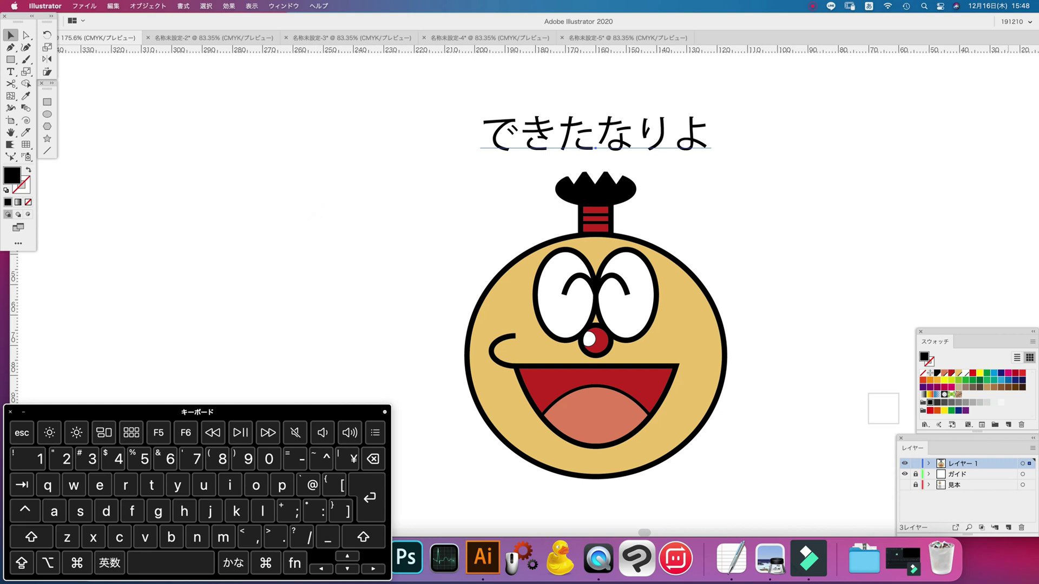
key("super+alt+shift+d")
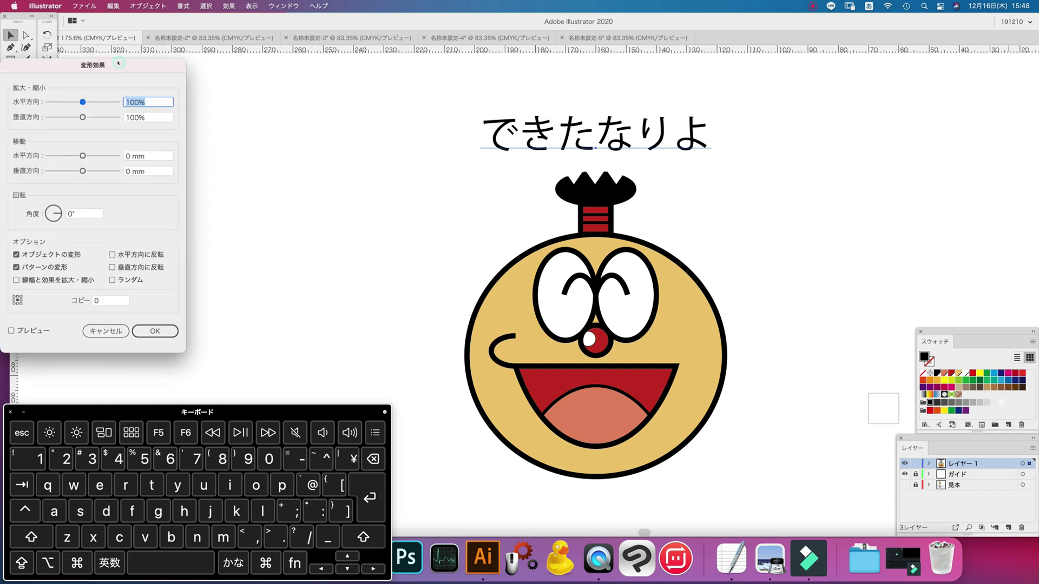
key("Escape")
Apply a horizontal Arc warp with a gentle upward curve to the text above the crown and deselect it.
key("super+alt+shift+w")
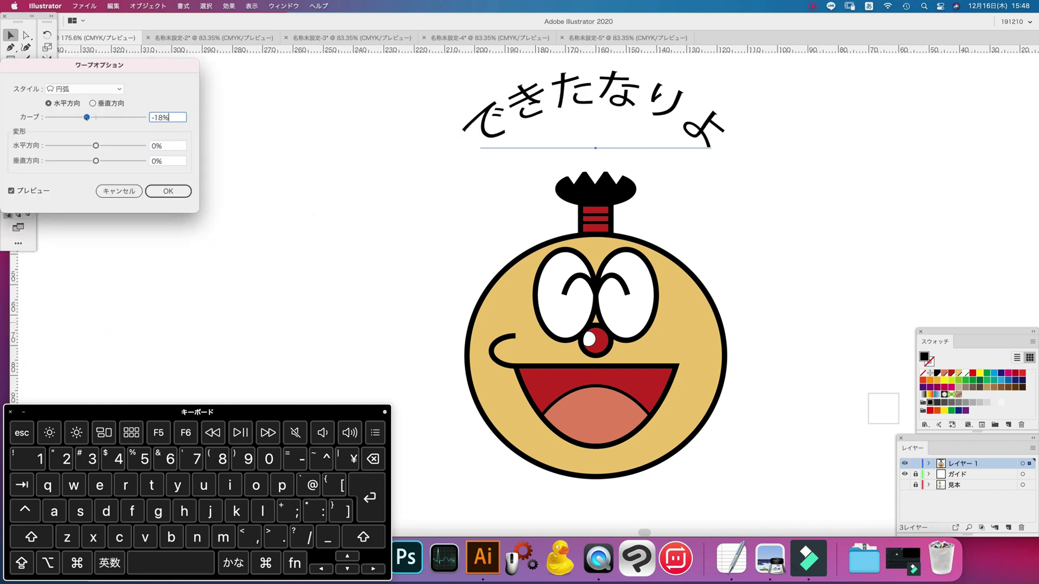
left_click_drag(105, 117, 102, 117)
left_click(160, 193)
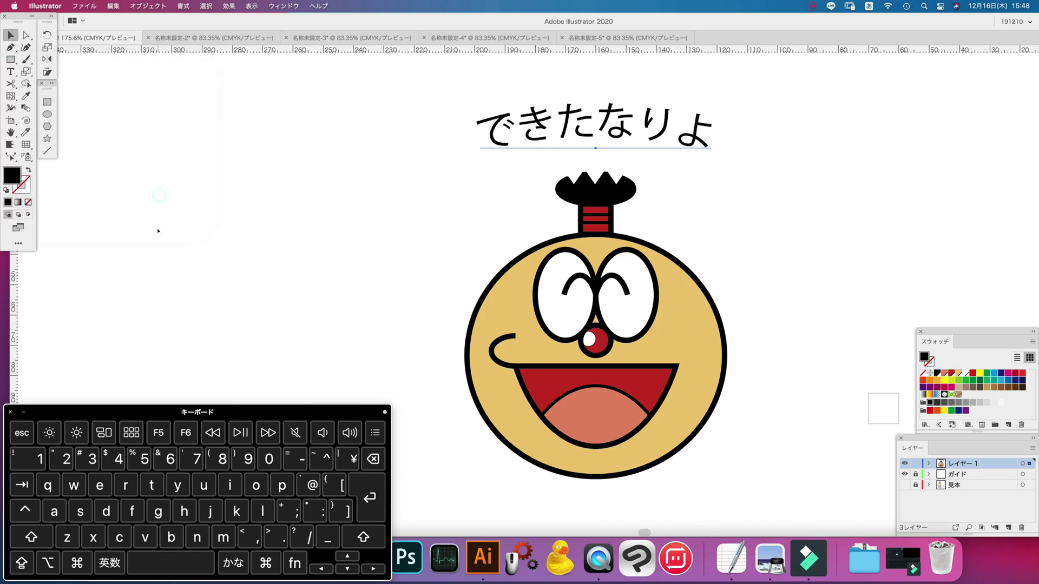
left_click(862, 221)
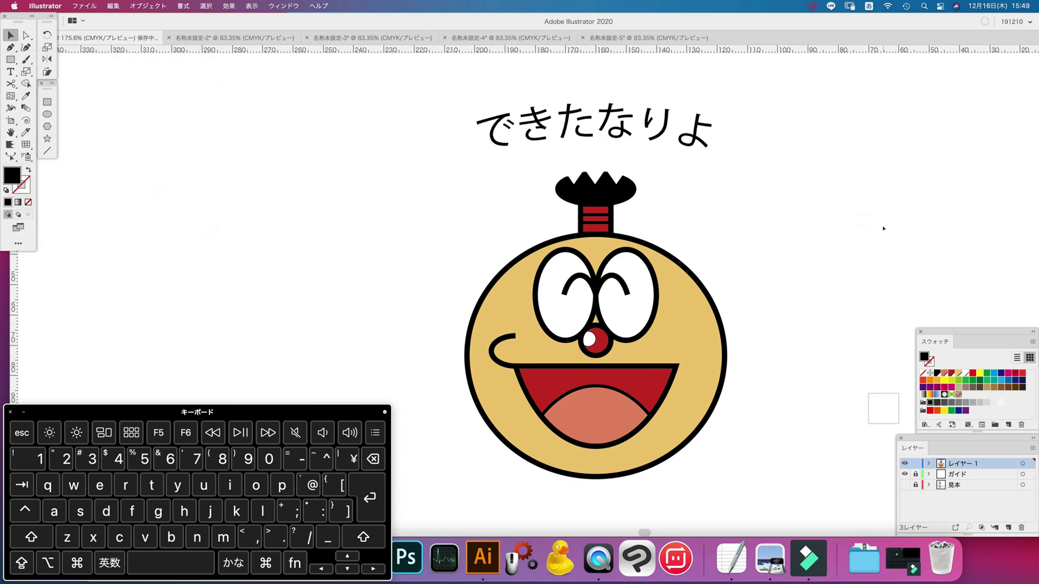